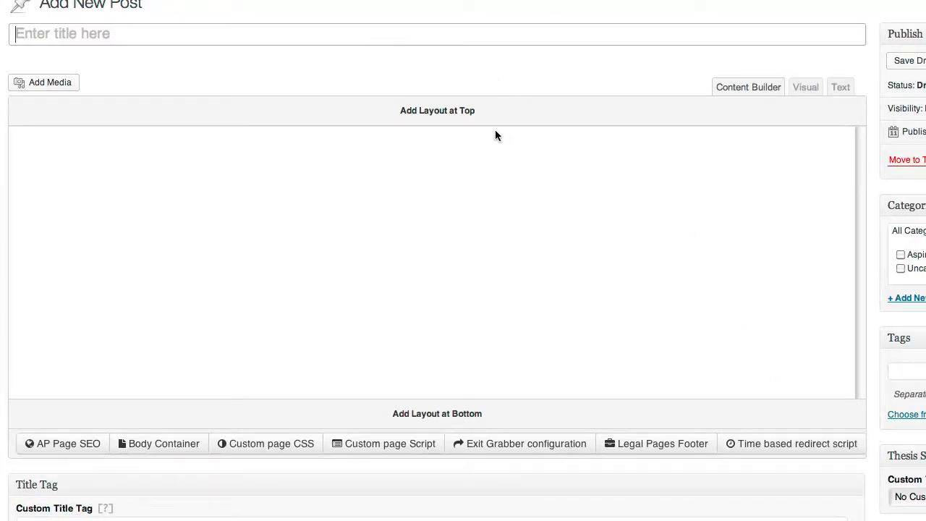
Add a 1 Column layout at the top and insert a Rich Text Editor widget.
click(444, 120)
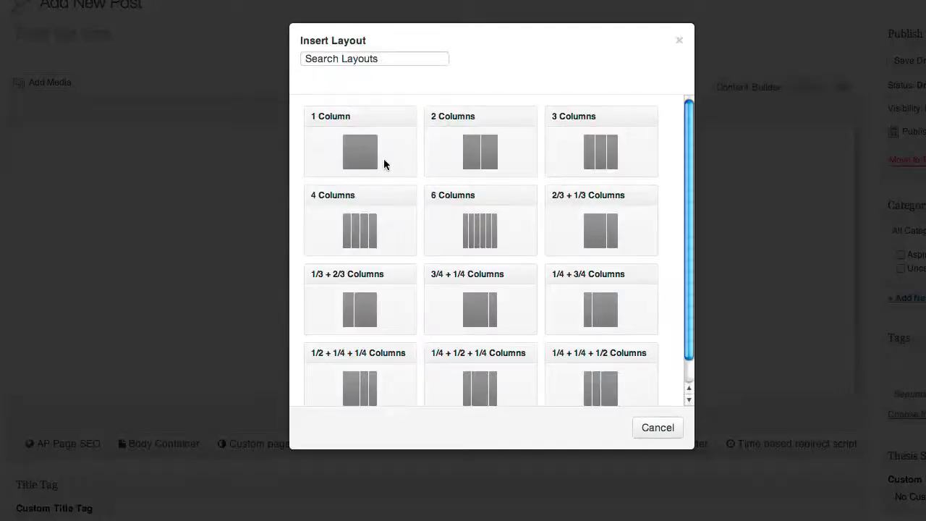
click(419, 158)
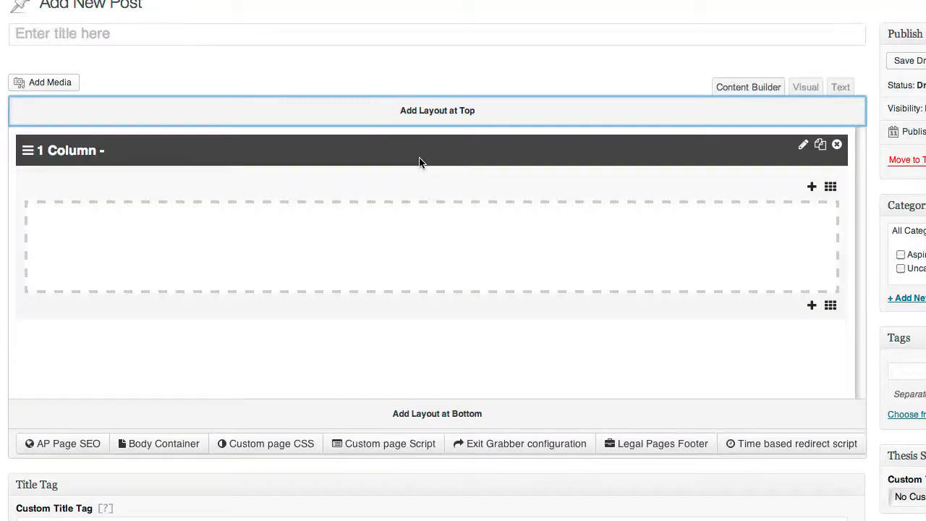
click(812, 189)
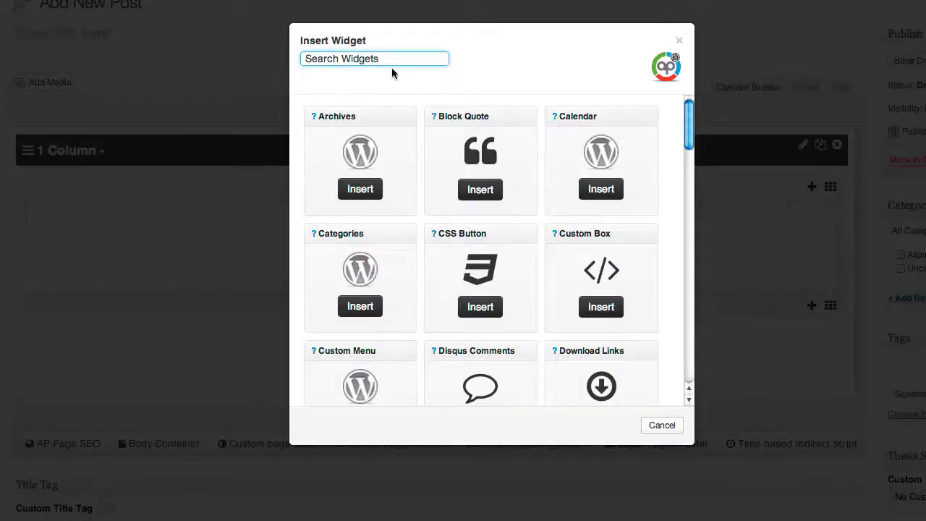
text(rich)
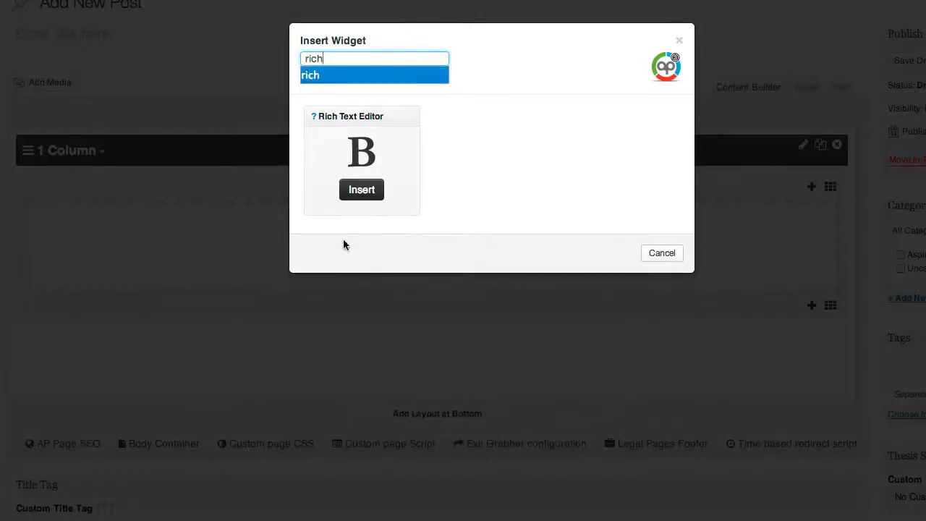
click(369, 193)
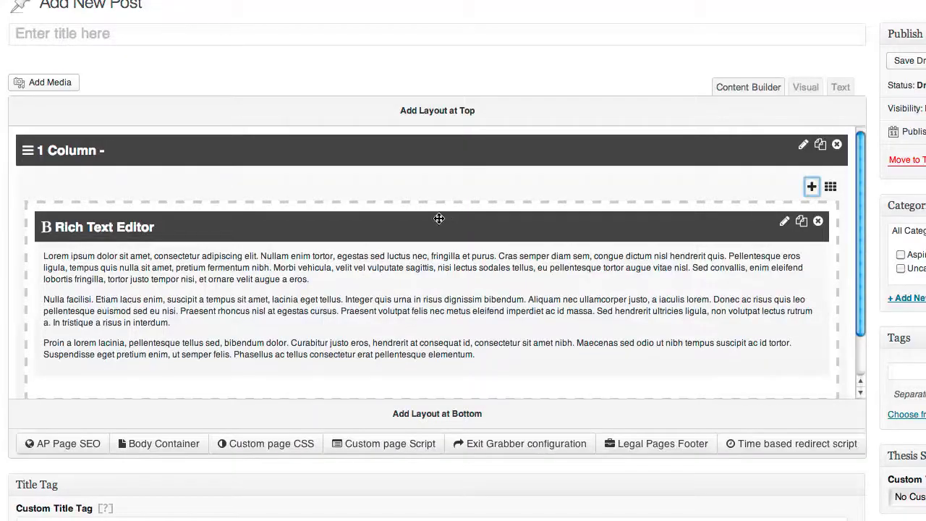
Edit the widget's three placeholder lorem paragraphs and save the Rich Text Editor content.
click(784, 223)
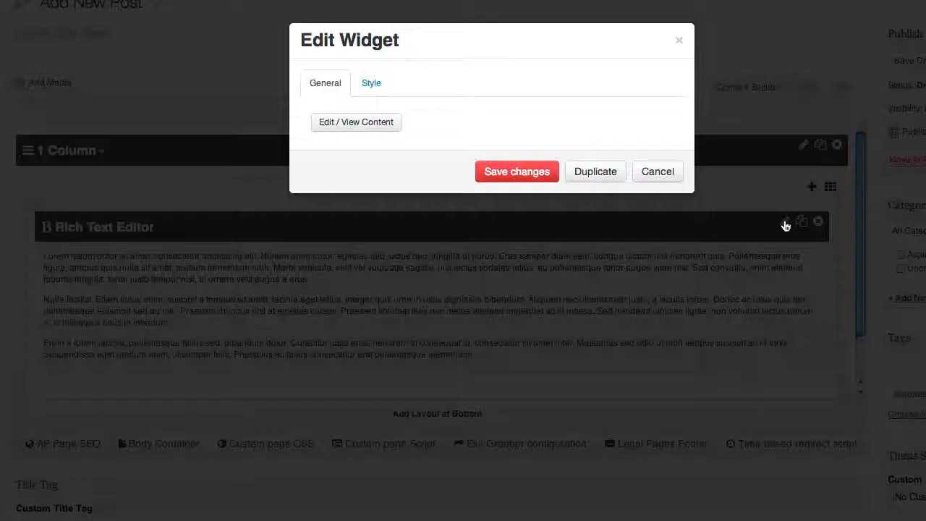
click(358, 124)
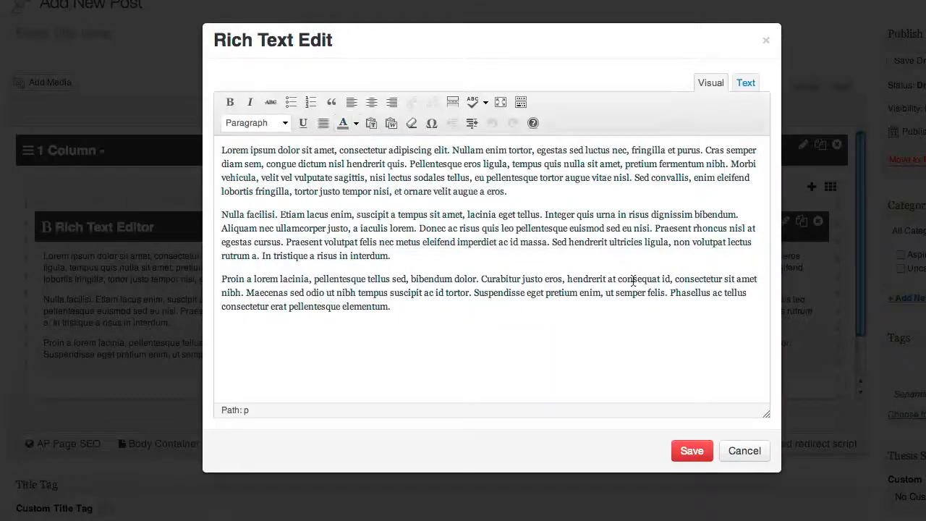
drag(378, 306, 221, 144)
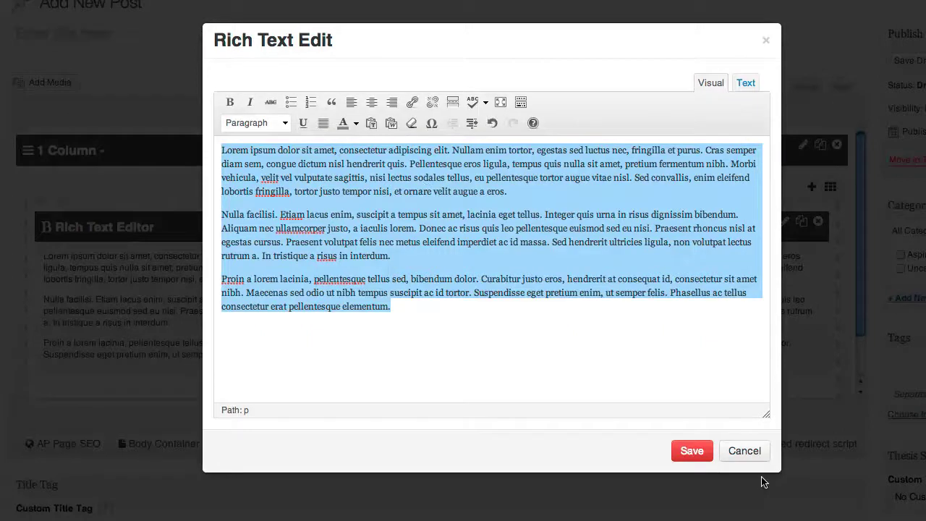
click(692, 450)
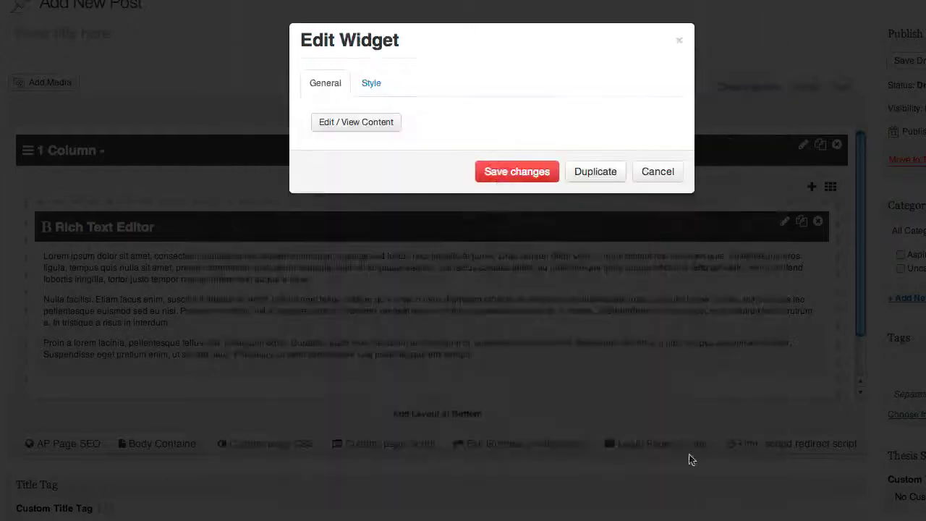
click(529, 174)
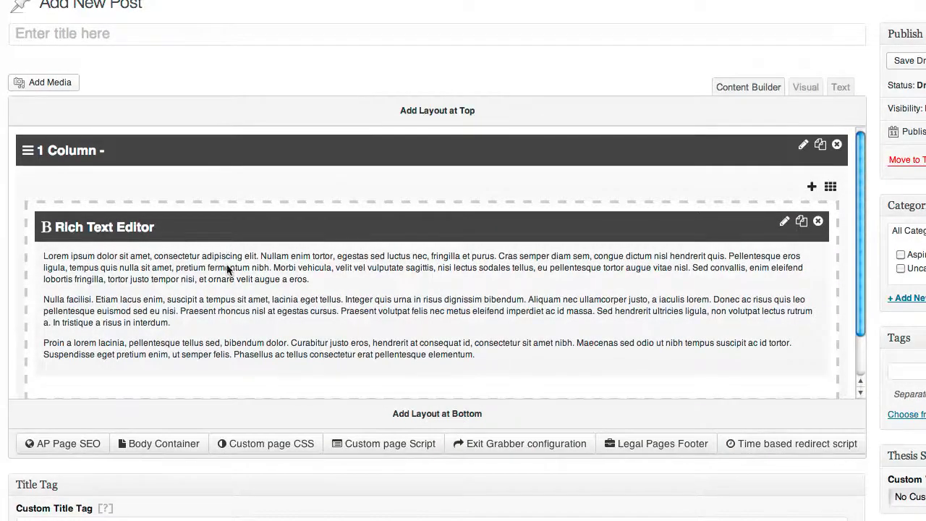
Insert an empty 2 Columns layout at the bottom, below the Rich Text Editor block.
scroll(363, 285, down, 3)
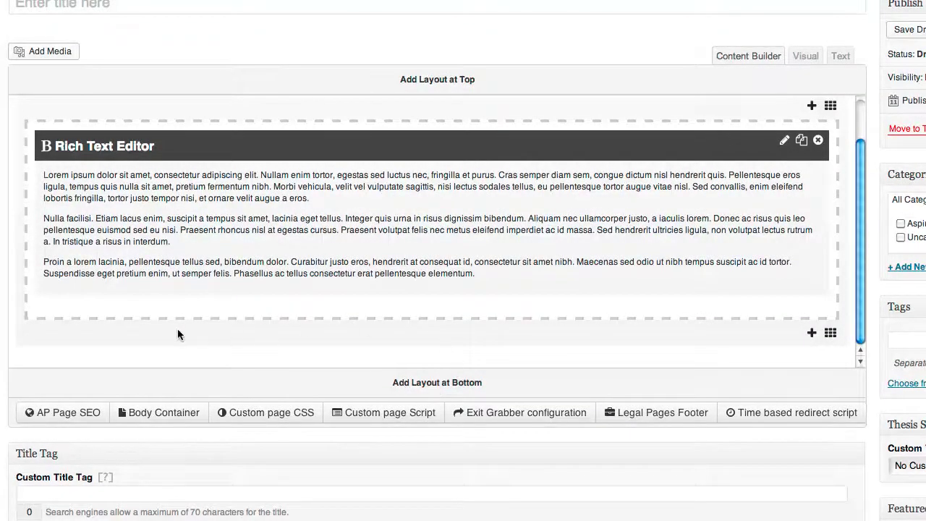
click(458, 384)
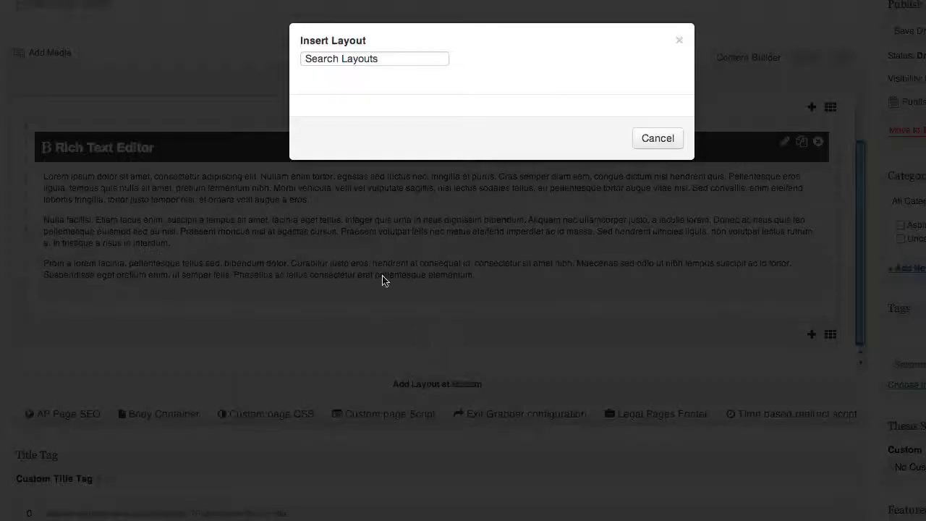
click(364, 61)
text(2)
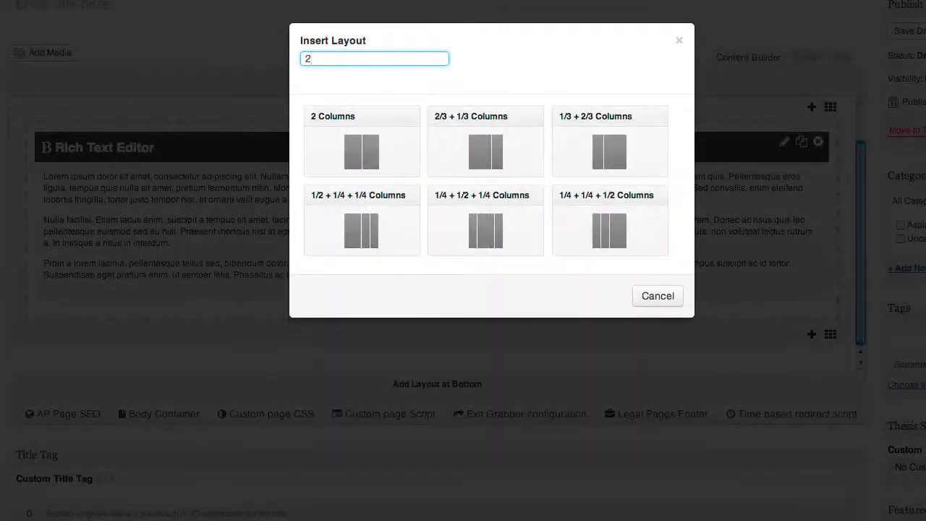
click(362, 153)
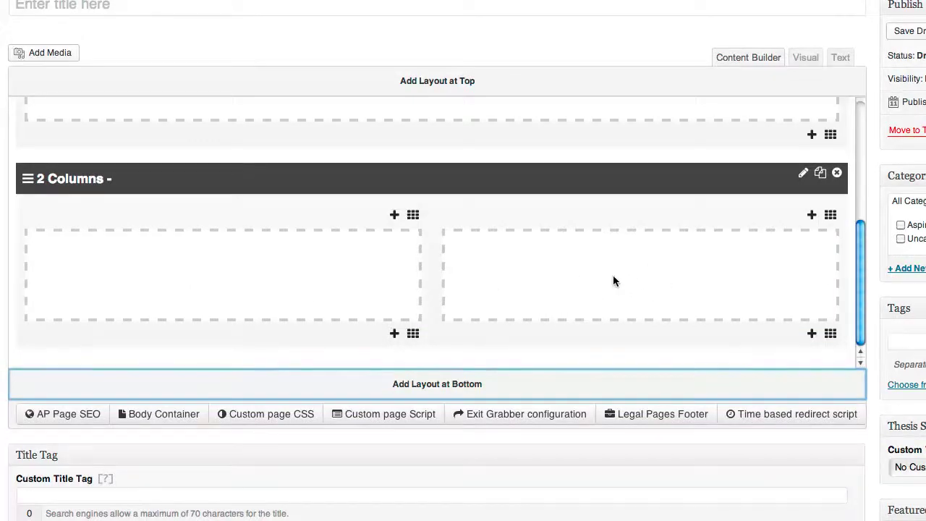
Insert a Video widget into the left column.
click(395, 215)
text(rich)
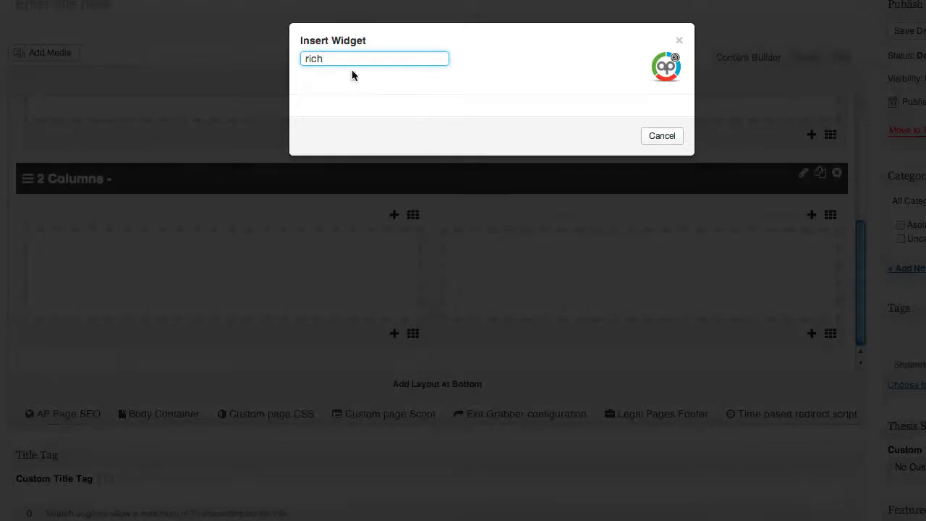
double_click(329, 58)
text(vid)
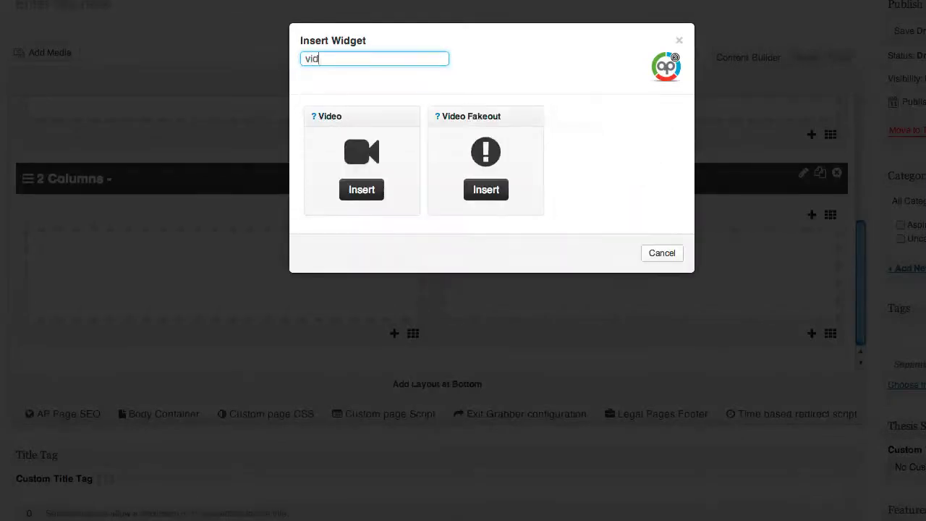
click(366, 190)
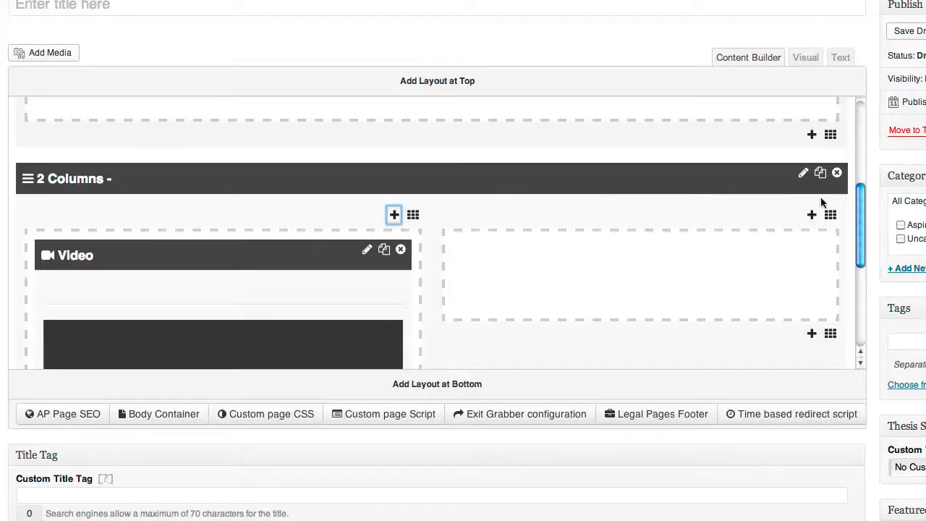
Insert an Optin Form widget into the right column.
click(811, 215)
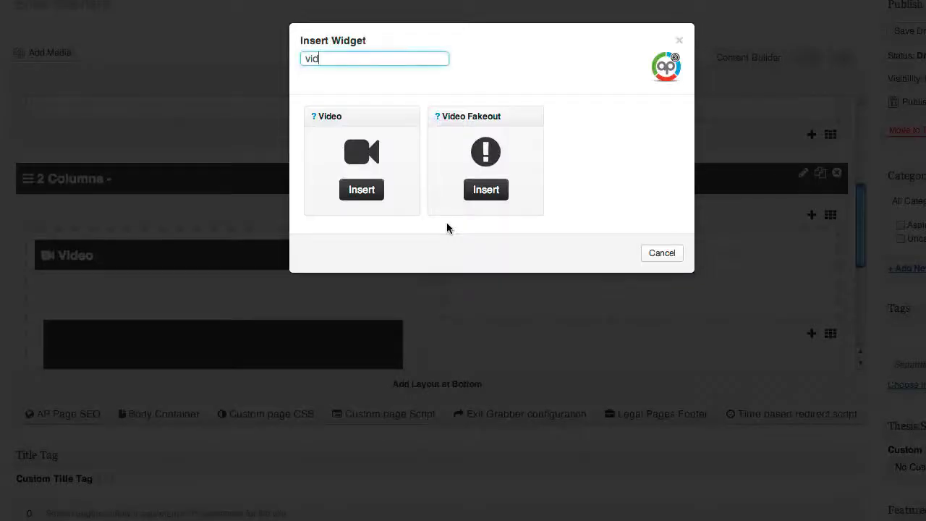
double_click(290, 61)
text(otin)
key(BackSpace)
key(BackSpace)
key(BackSpace)
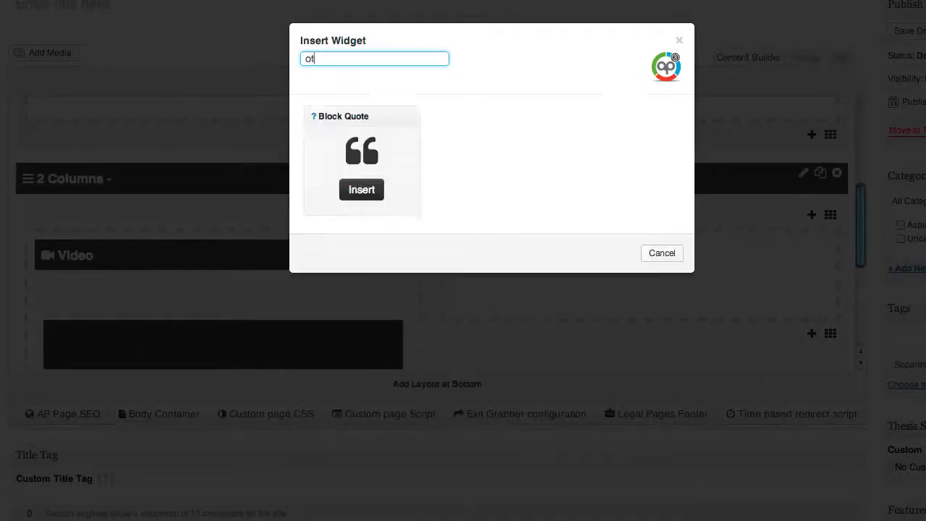
text(pt)
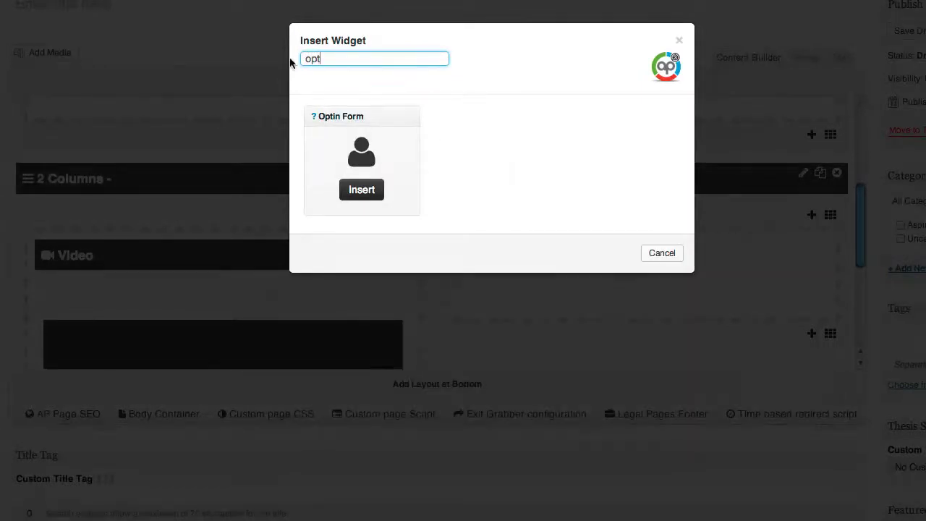
click(366, 198)
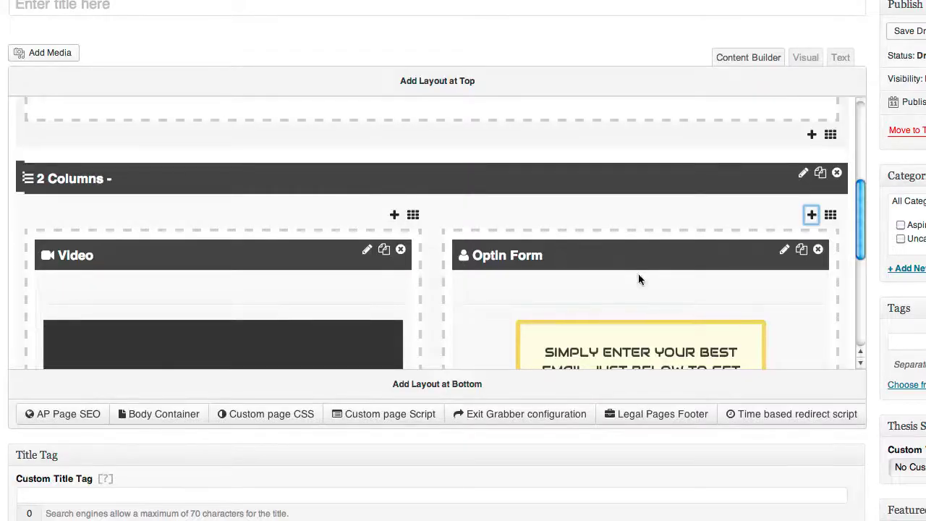
scroll(637, 273, down, 3)
scroll(638, 274, down, 5)
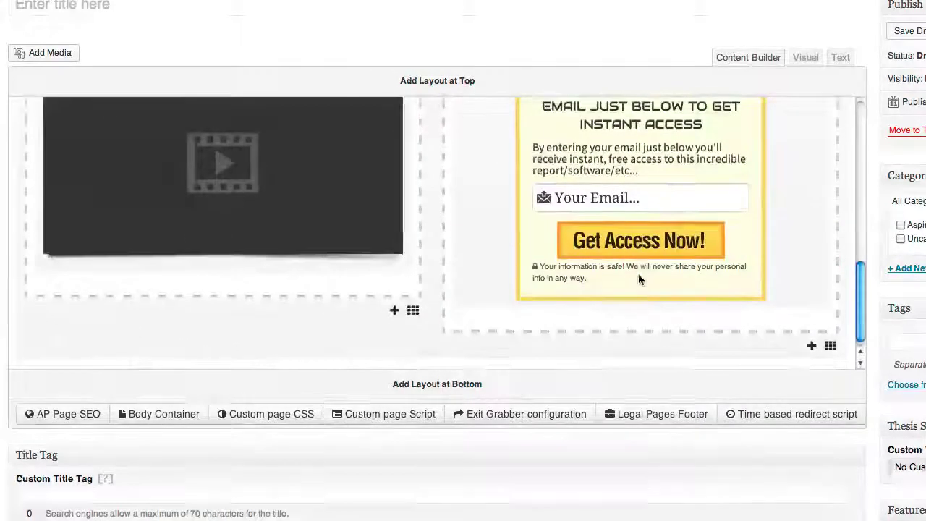
scroll(637, 279, down, 1)
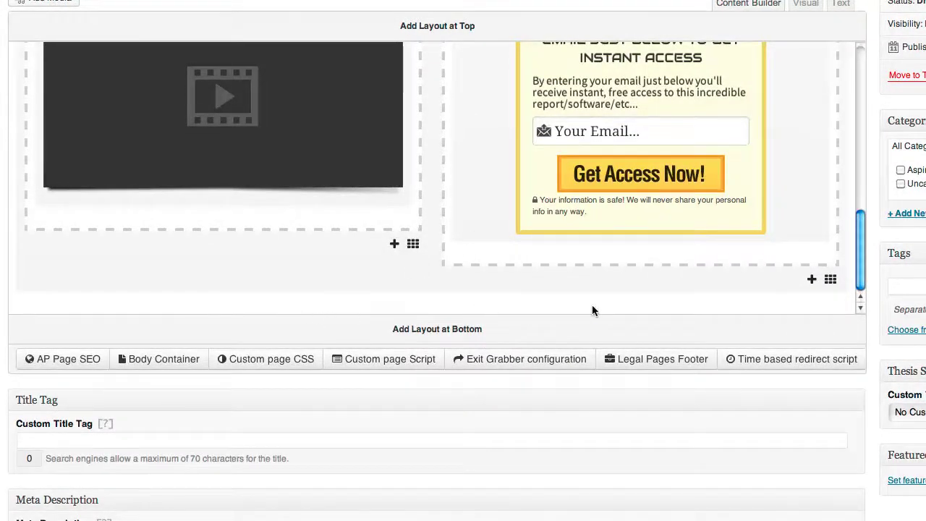
Add a 1 Column layout at the bottom of the post.
scroll(430, 231, up, 5)
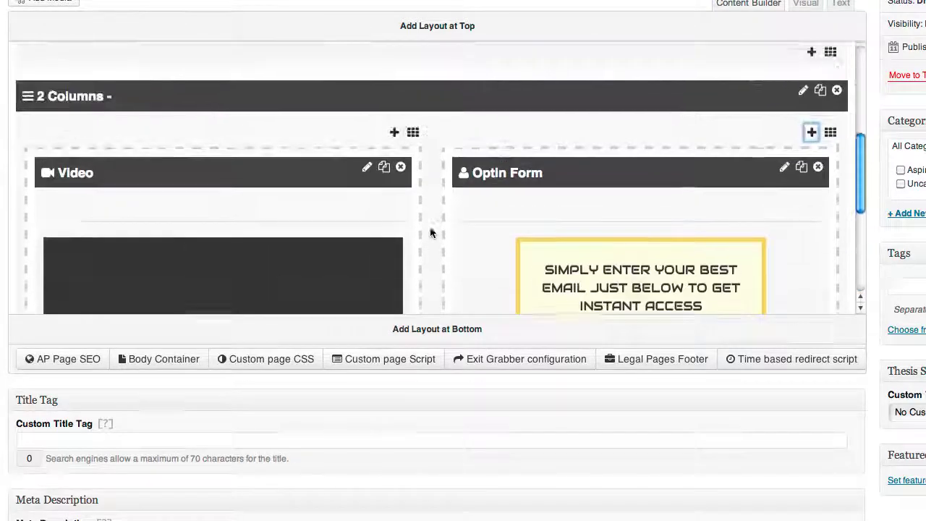
scroll(430, 231, down, 7)
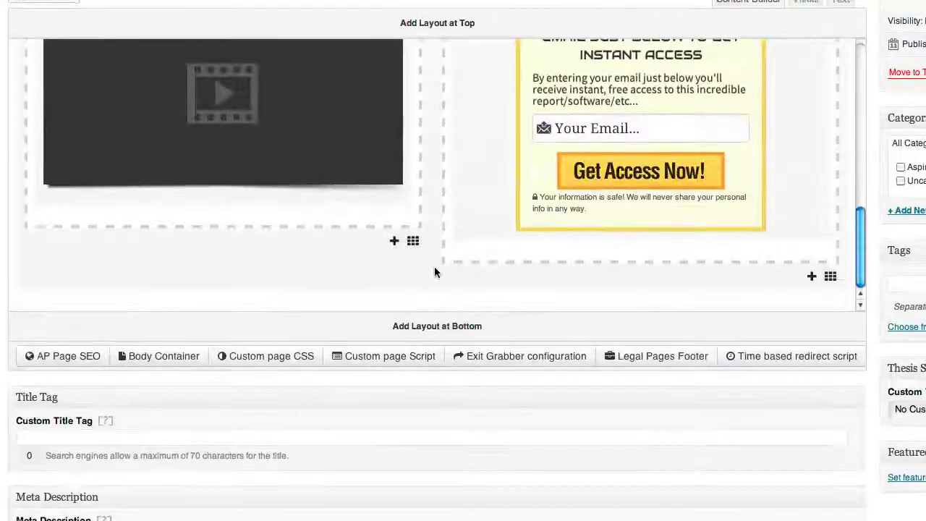
click(447, 322)
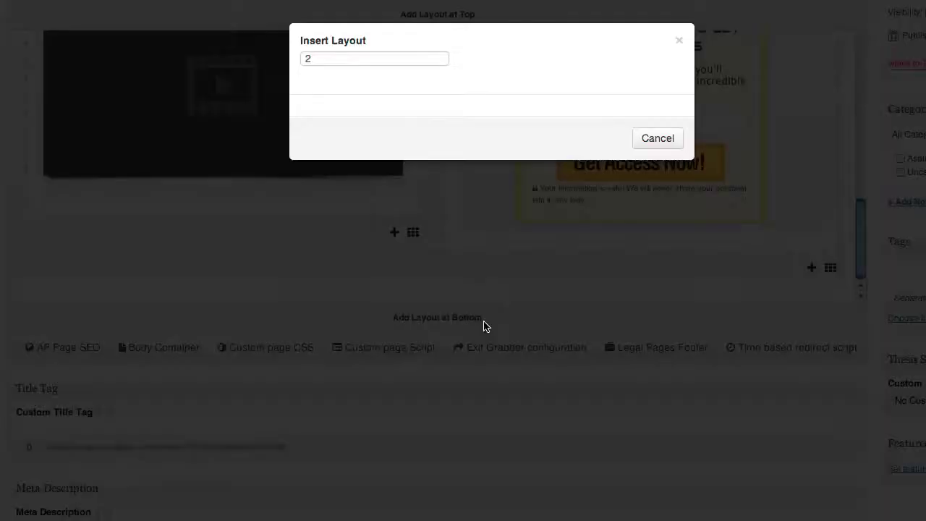
drag(326, 59, 293, 58)
text(1)
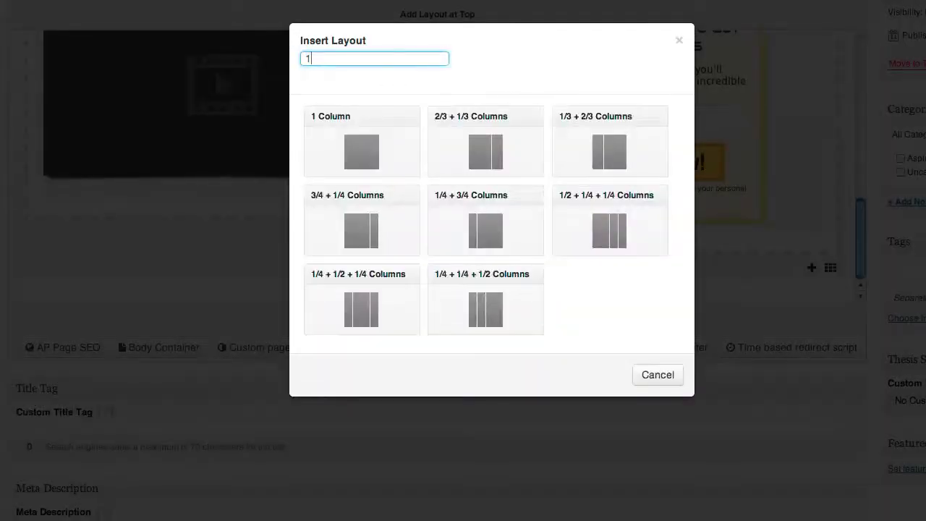
click(356, 150)
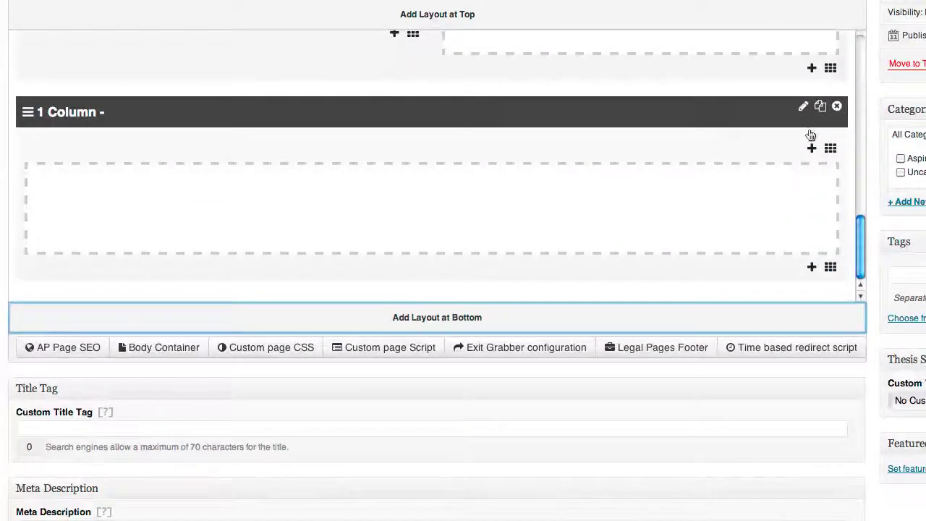
Insert a Headline widget into the new single column.
click(812, 149)
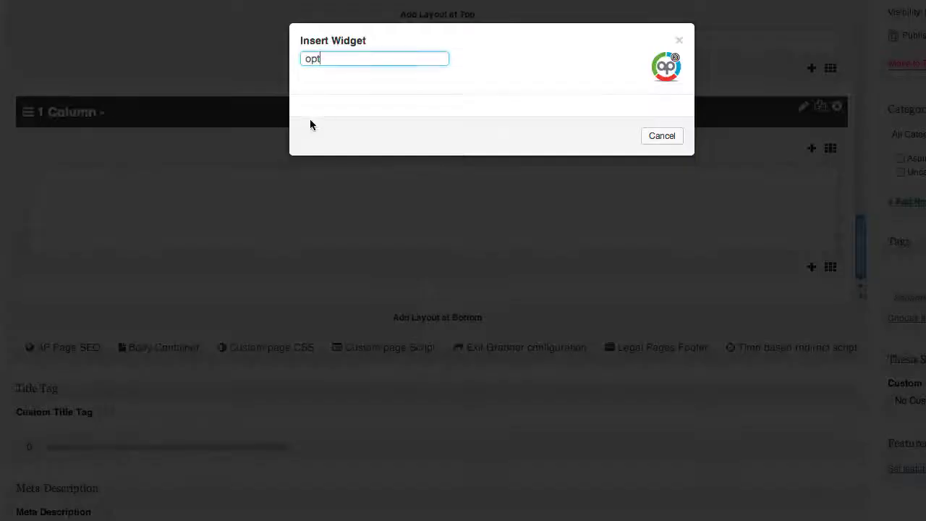
drag(331, 59, 277, 58)
text(head)
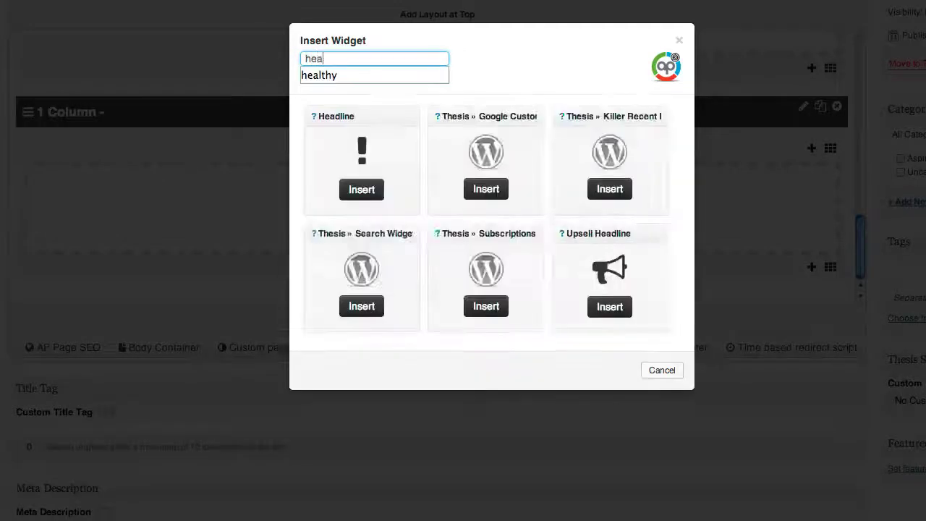
click(361, 194)
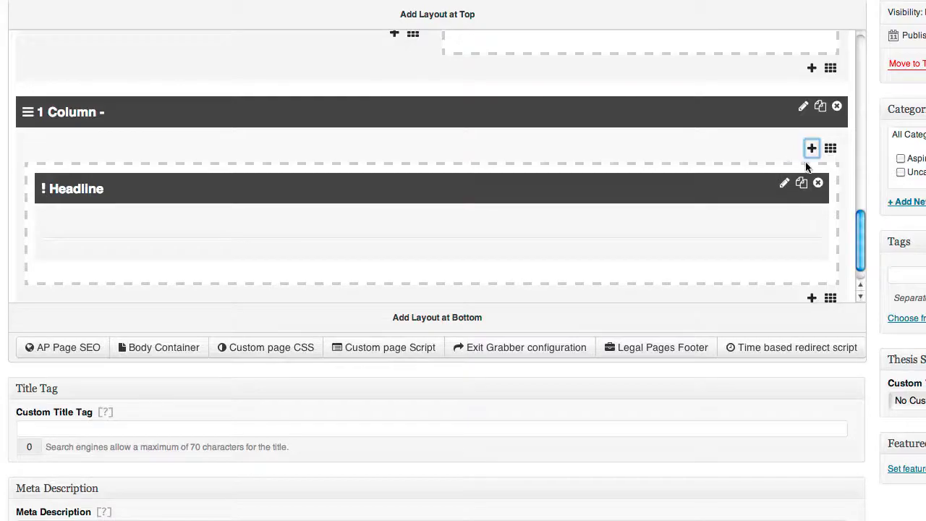
Open the Headline widget's settings, keeping Tahoma as the headline font.
click(784, 185)
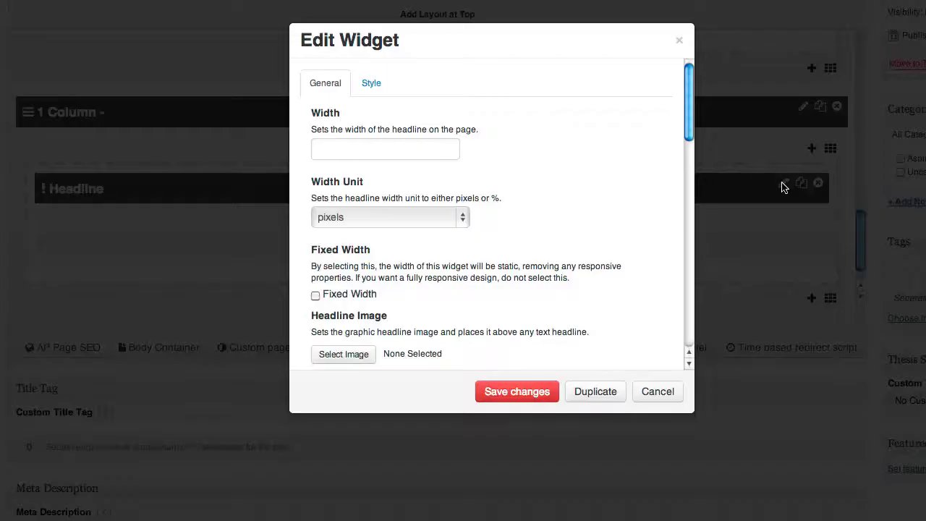
scroll(384, 171, down, 6)
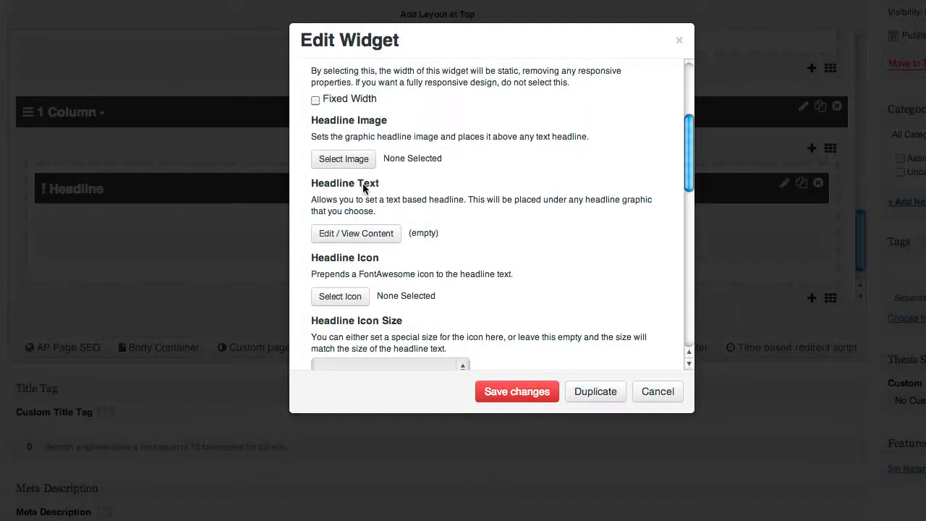
scroll(427, 349, down, 10)
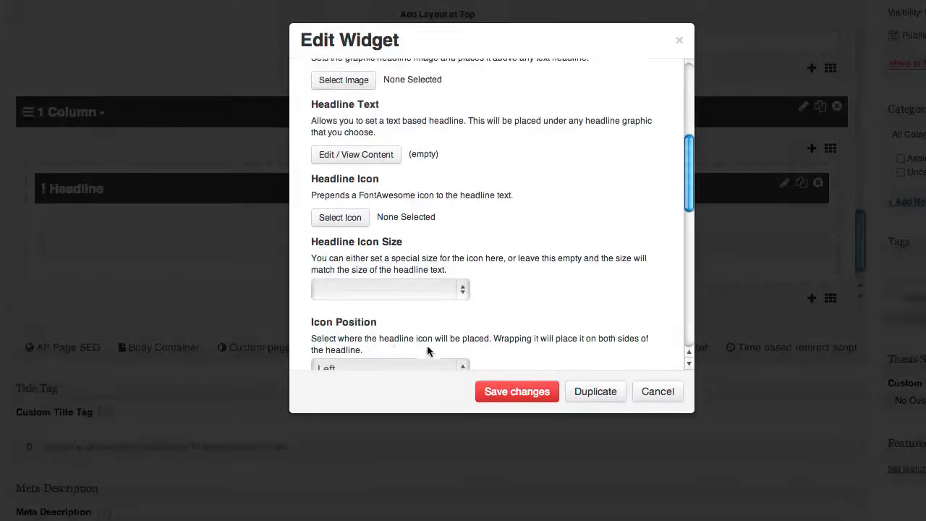
scroll(391, 348, down, 6)
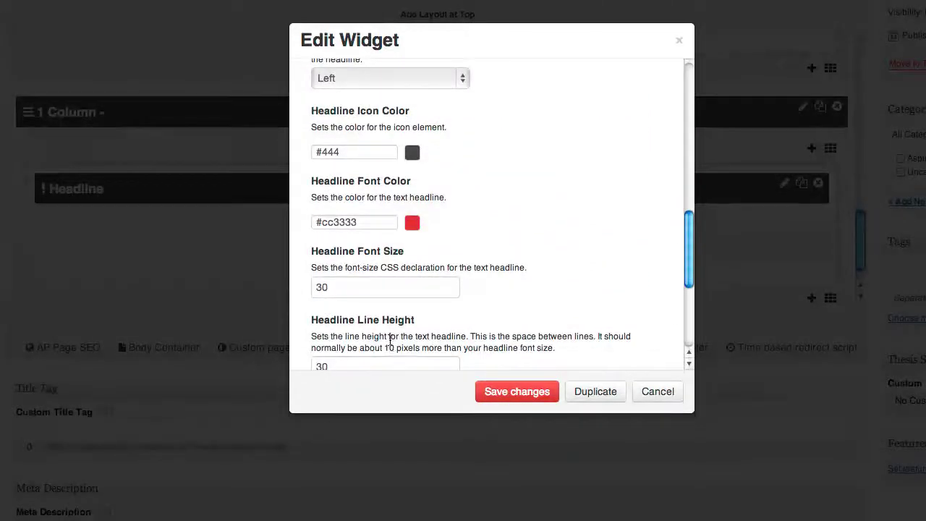
click(360, 266)
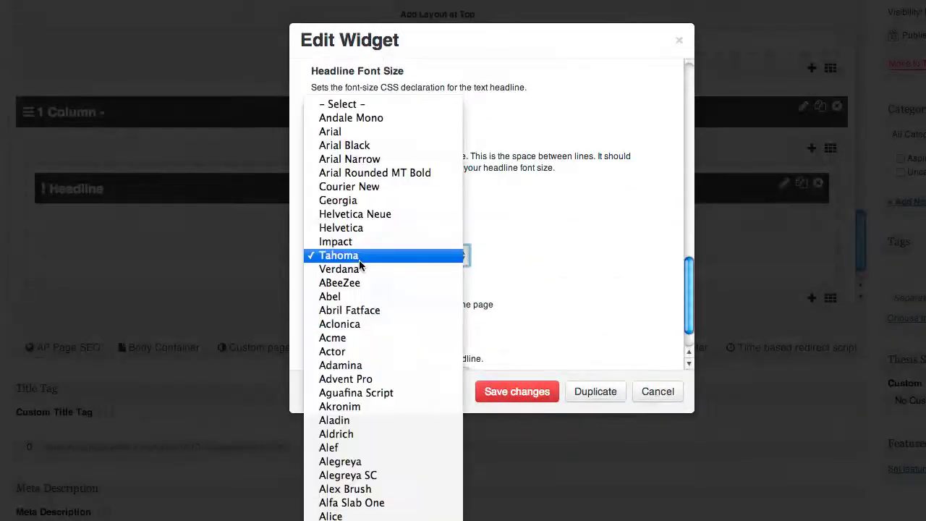
scroll(360, 271, down, 15)
scroll(360, 272, up, 15)
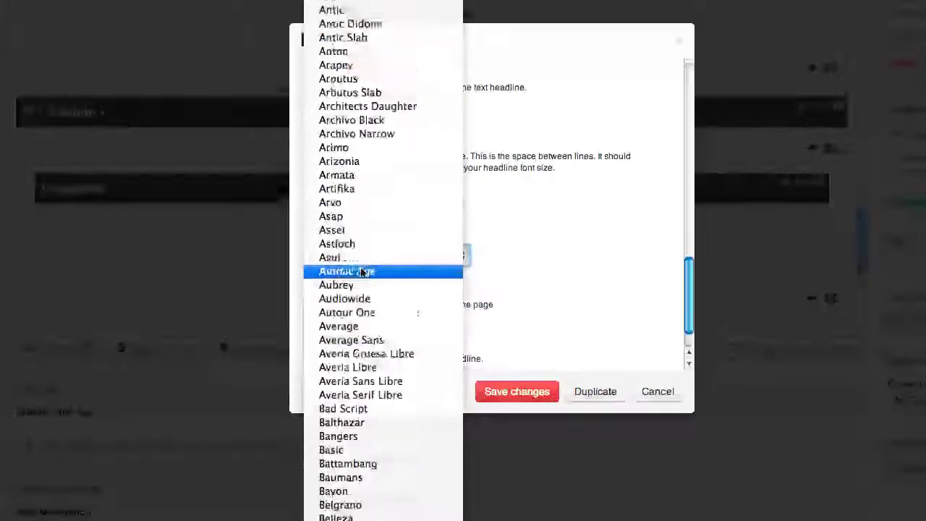
click(574, 231)
Choose please_read_bold as the headline image.
scroll(548, 240, up, 1)
scroll(547, 240, up, 12)
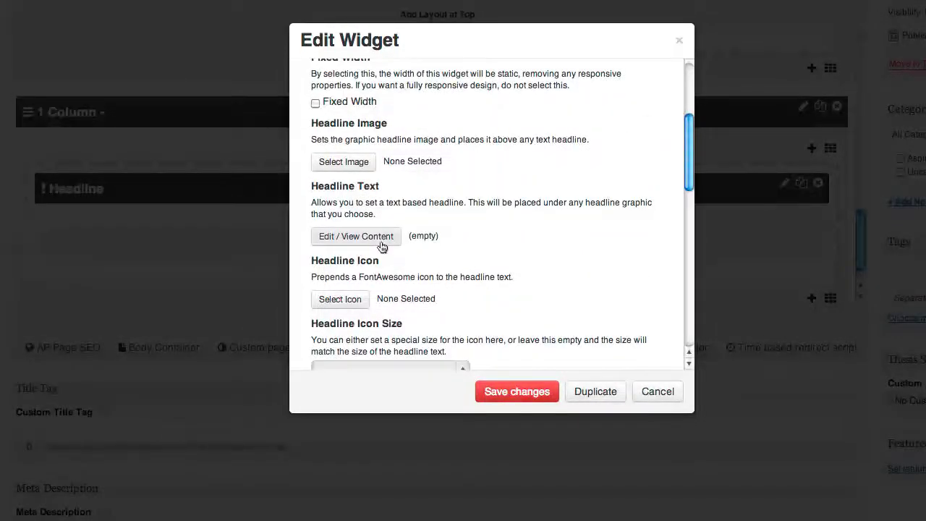
scroll(383, 244, up, 3)
click(331, 224)
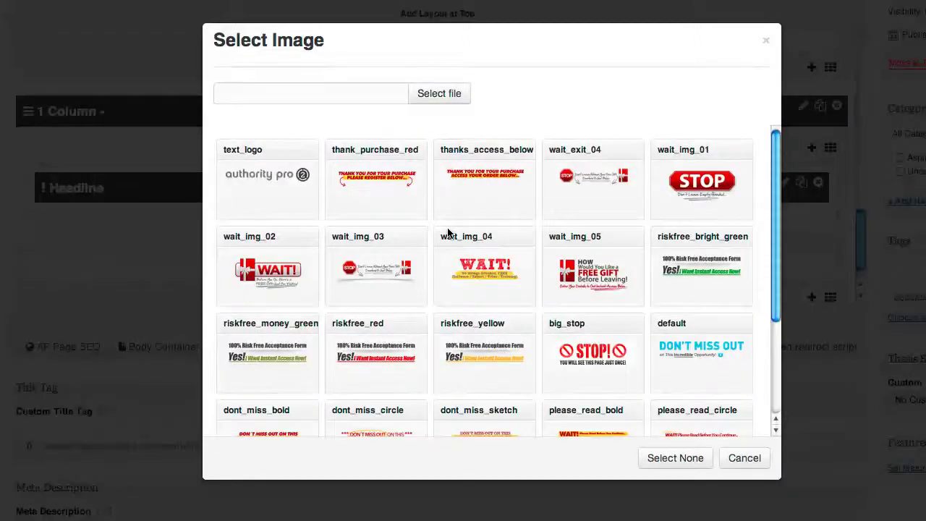
scroll(496, 260, down, 3)
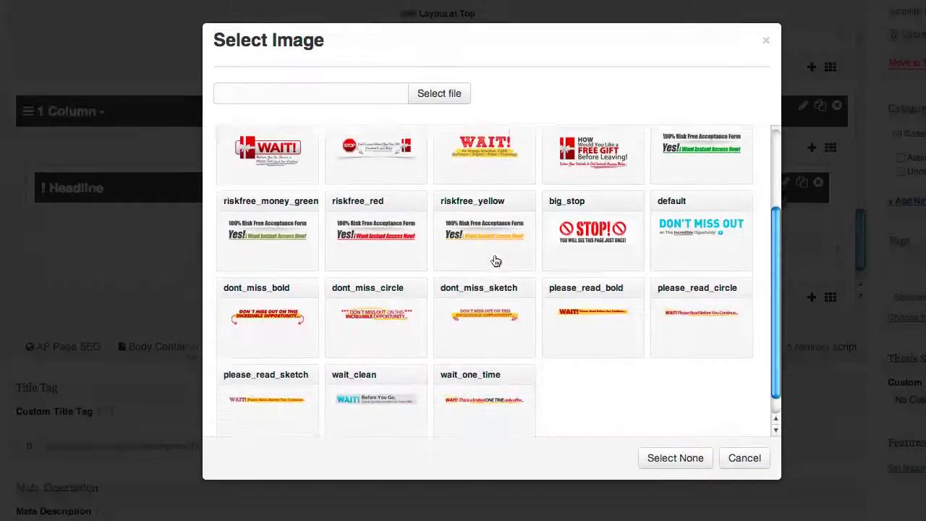
click(583, 309)
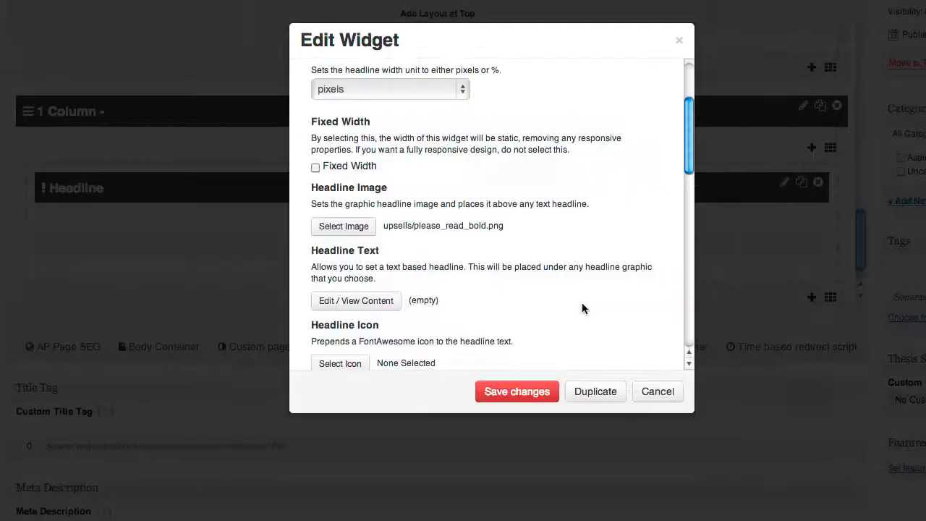
Save the WAIT! Please Read headline, then add another 1 Column layout at the bottom.
click(516, 394)
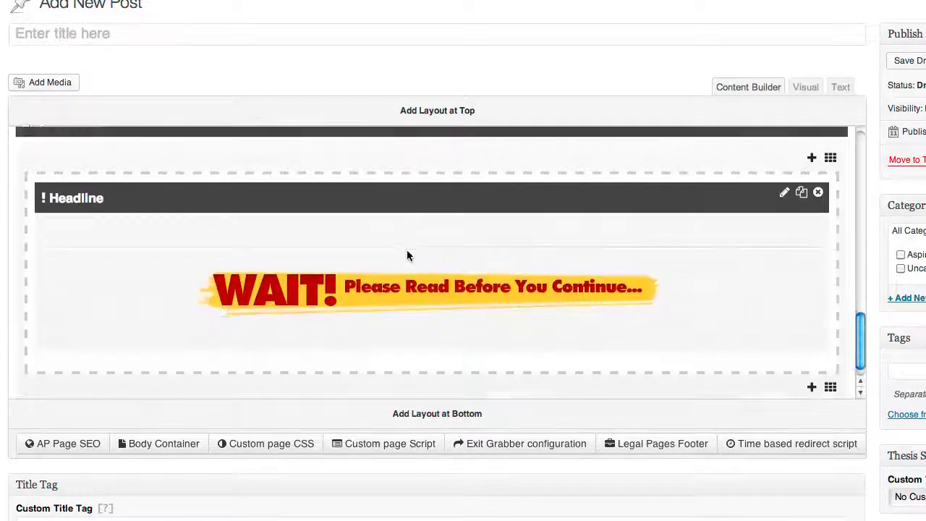
scroll(406, 249, down, 1)
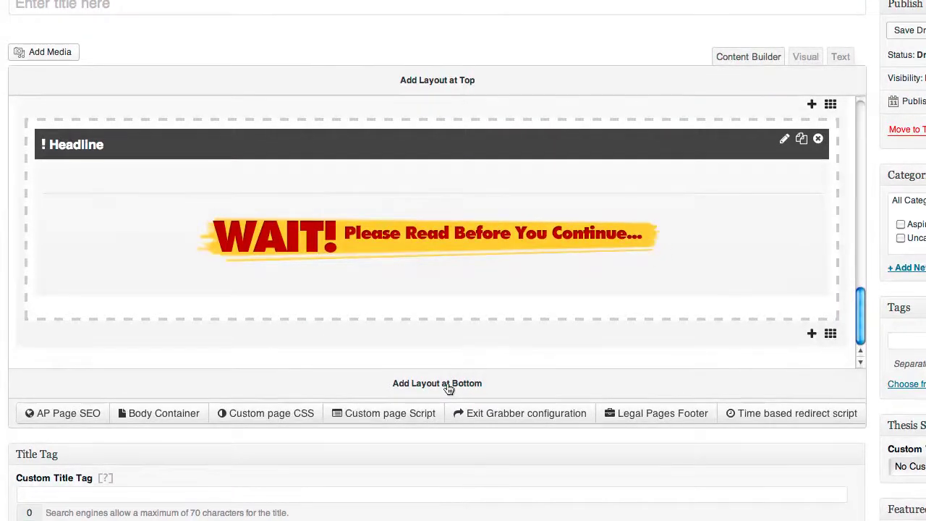
click(448, 389)
text(1 co)
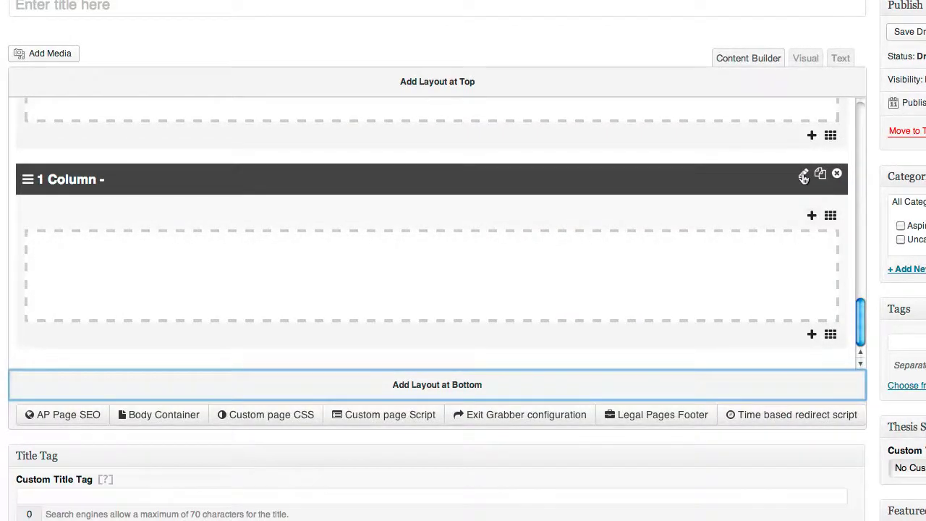
click(570, 214)
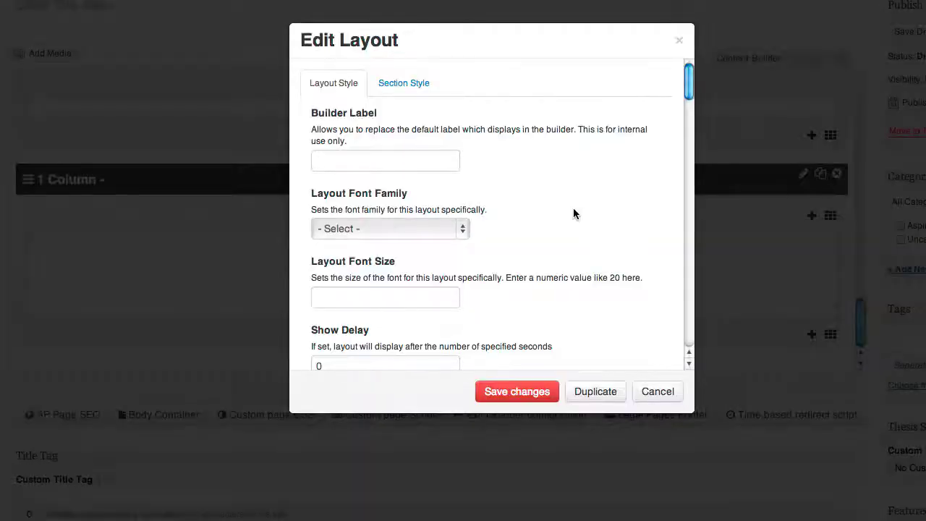
Set the layout width to 85 with the width unit in %.
scroll(567, 202, down, 2)
scroll(567, 202, down, 5)
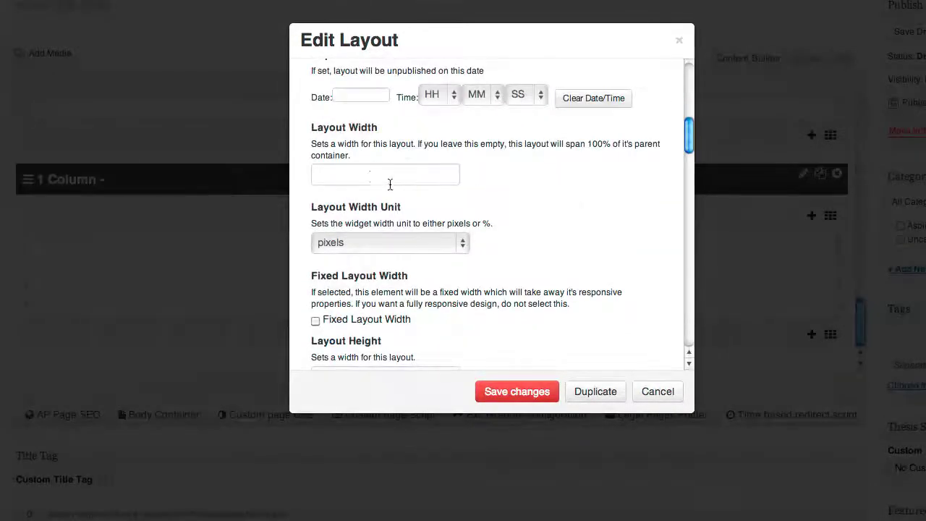
click(371, 175)
text(85)
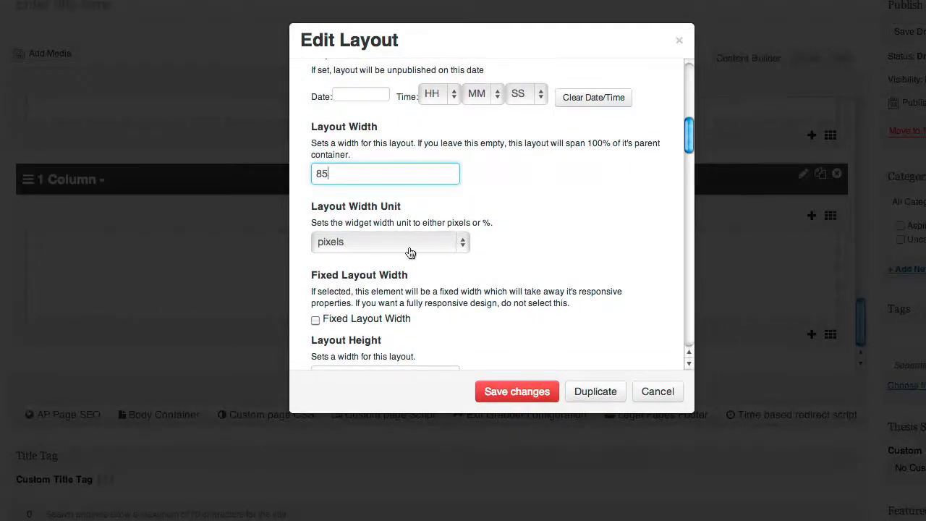
click(409, 253)
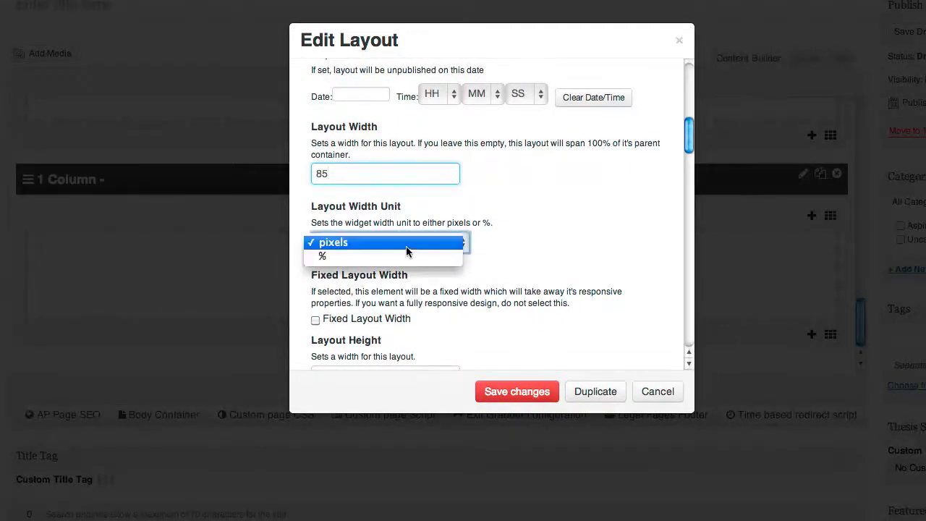
click(385, 259)
click(550, 229)
Center the layout on the page and set inner padding to 20.
scroll(413, 274, down, 8)
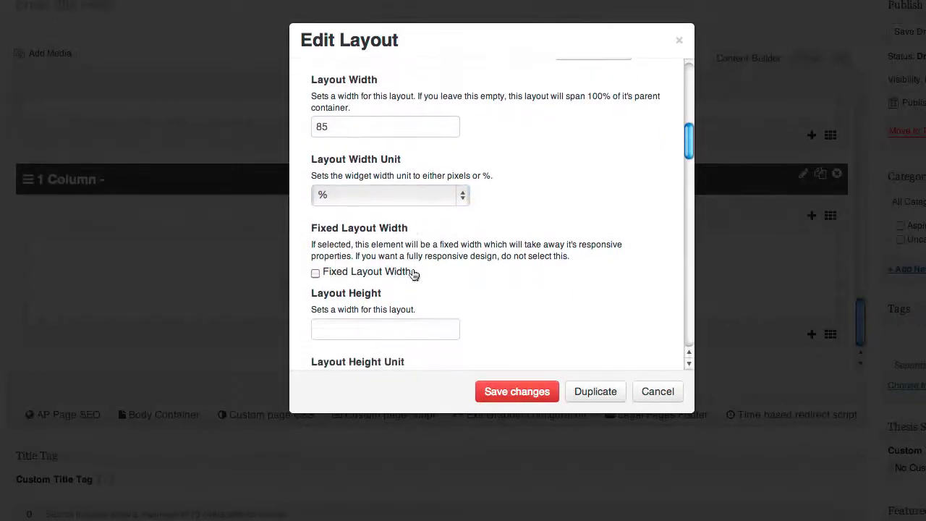
scroll(413, 269, down, 1)
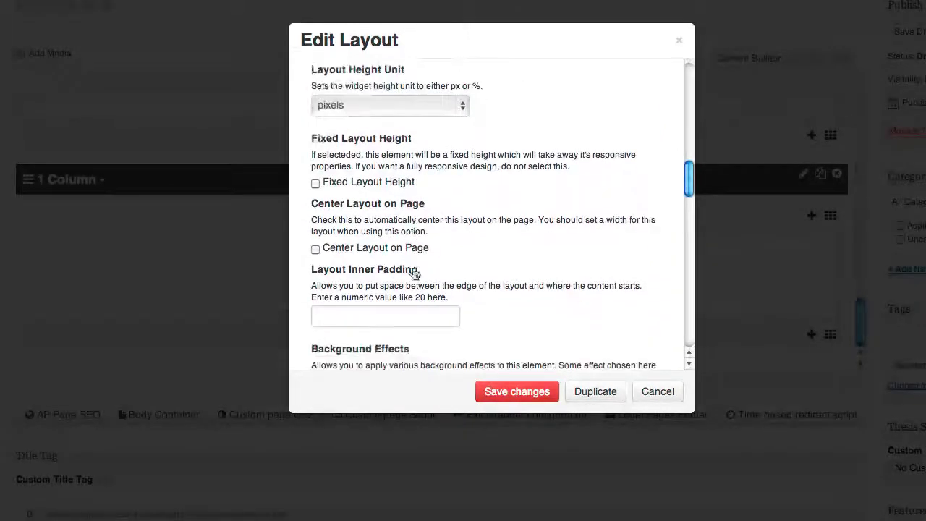
click(390, 253)
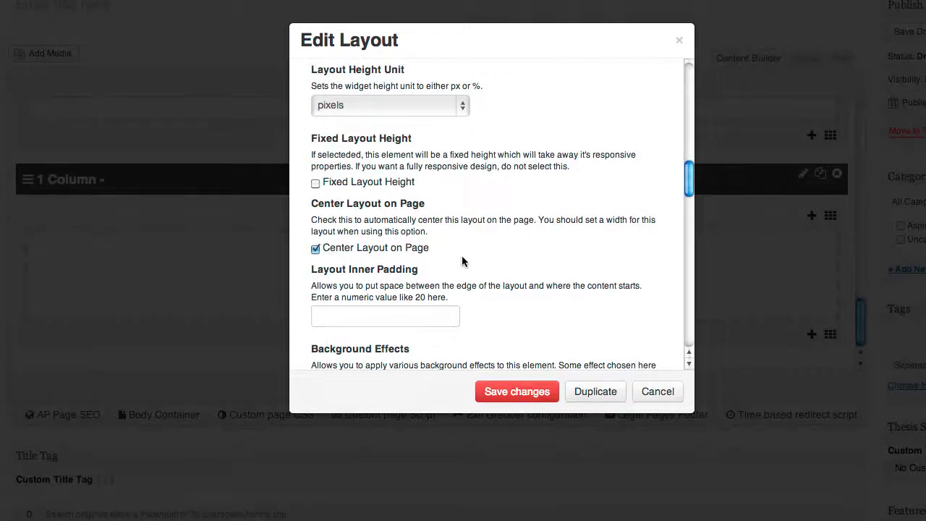
text(2)
scroll(536, 281, down, 5)
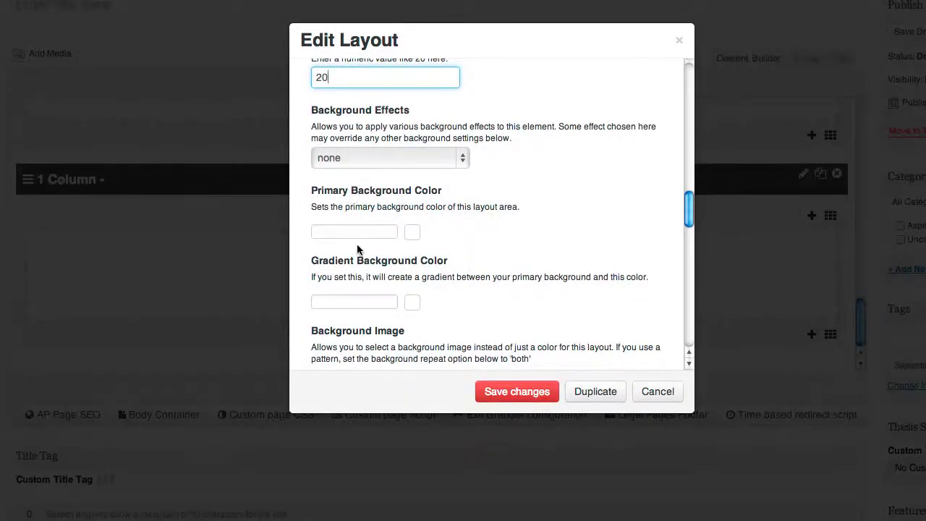
scroll(357, 250, down, 2)
scroll(356, 249, down, 2)
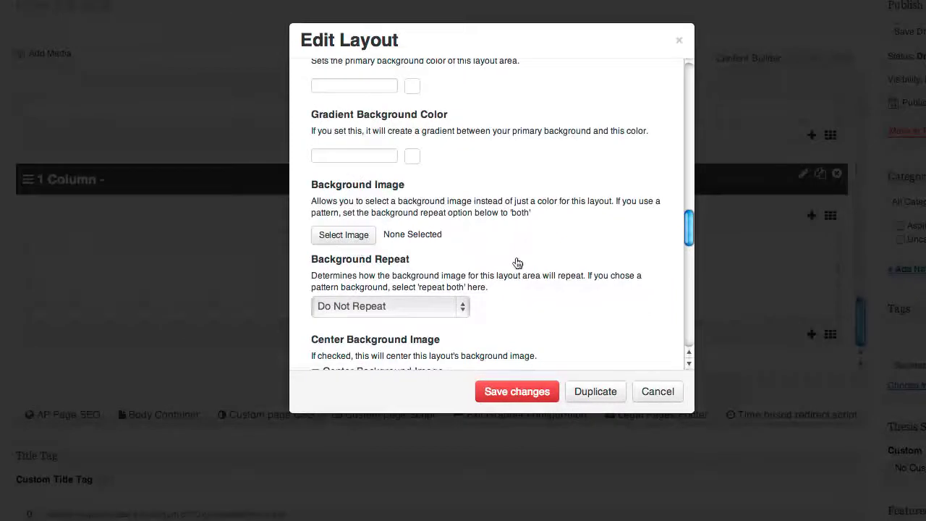
click(344, 241)
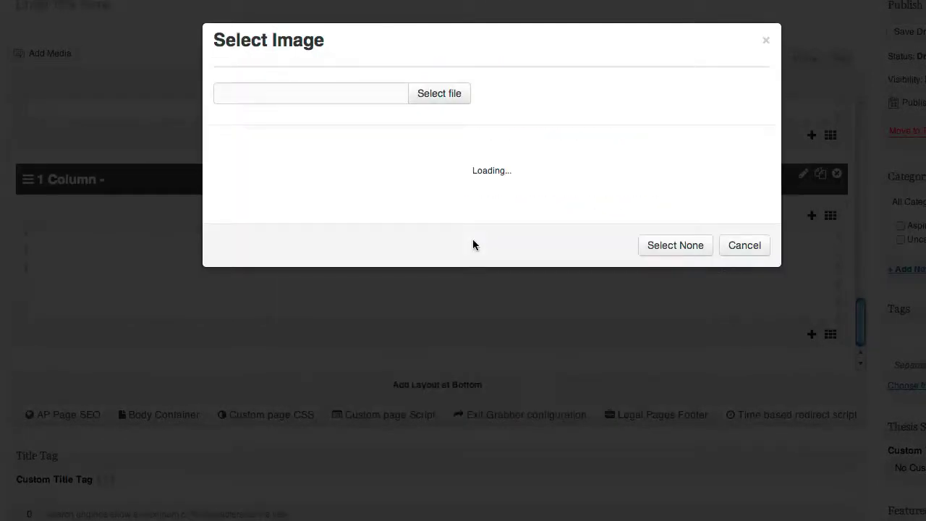
Use the abstract-light-4 pattern as the layout background.
scroll(473, 244, down, 2)
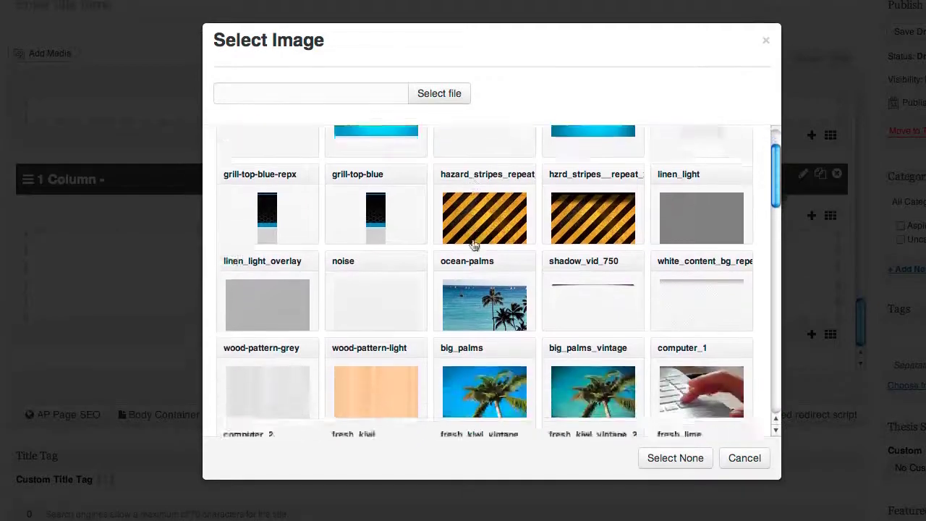
scroll(473, 245, down, 2)
scroll(474, 241, down, 1)
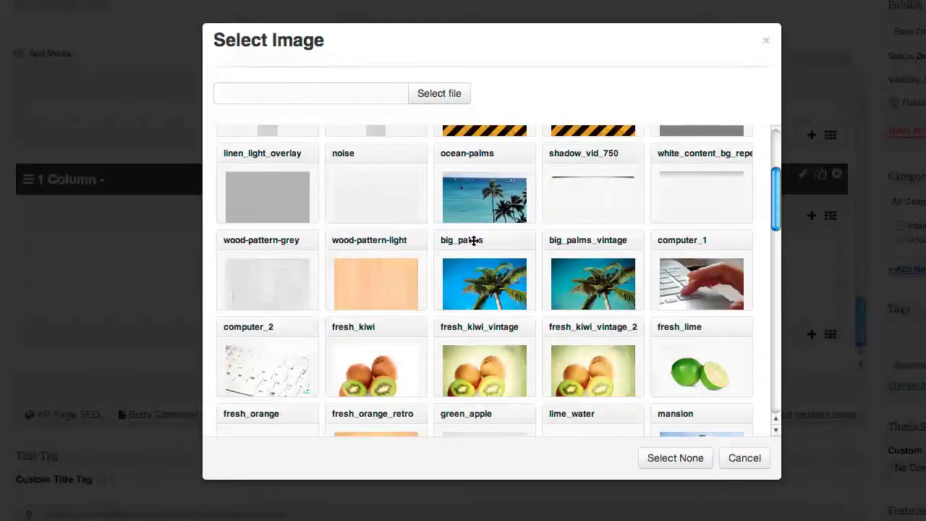
scroll(744, 235, down, 10)
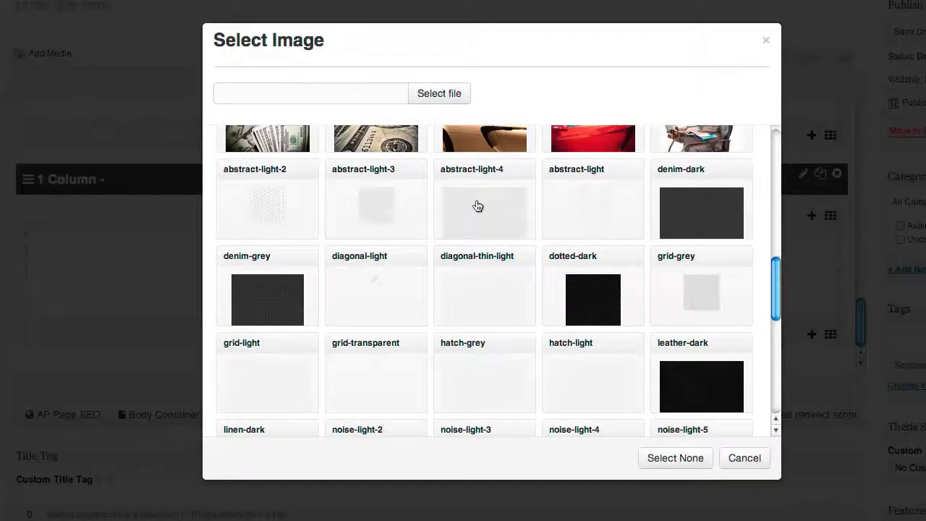
click(478, 207)
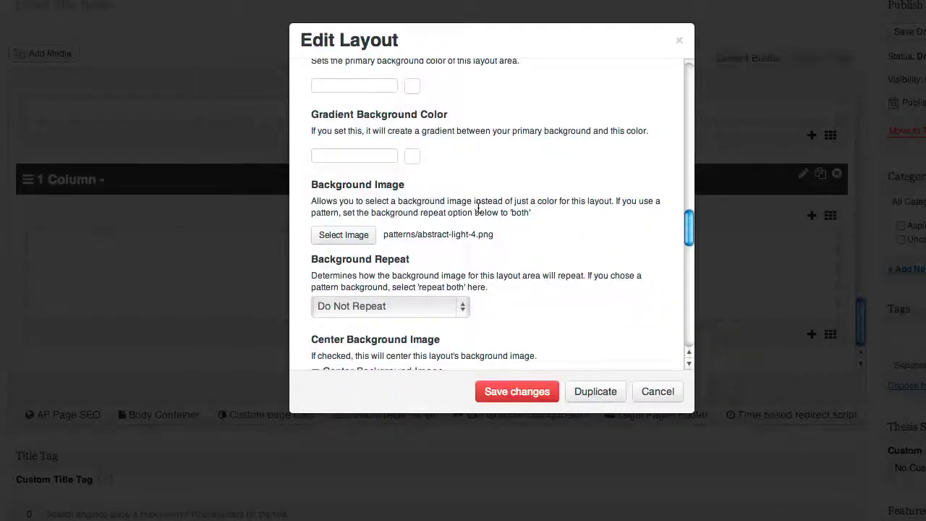
Set the rounded border radius to 4 and the border width to 4.
scroll(478, 208, down, 2)
scroll(477, 208, down, 5)
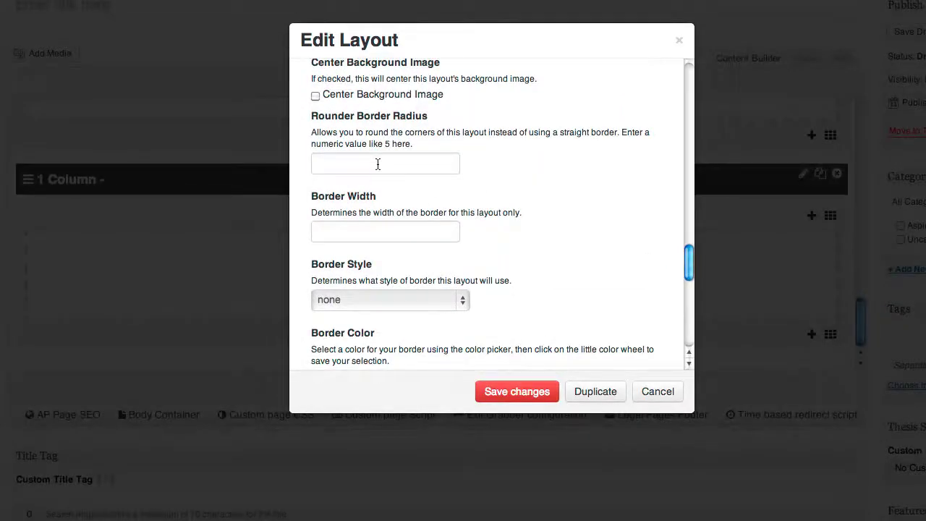
click(452, 164)
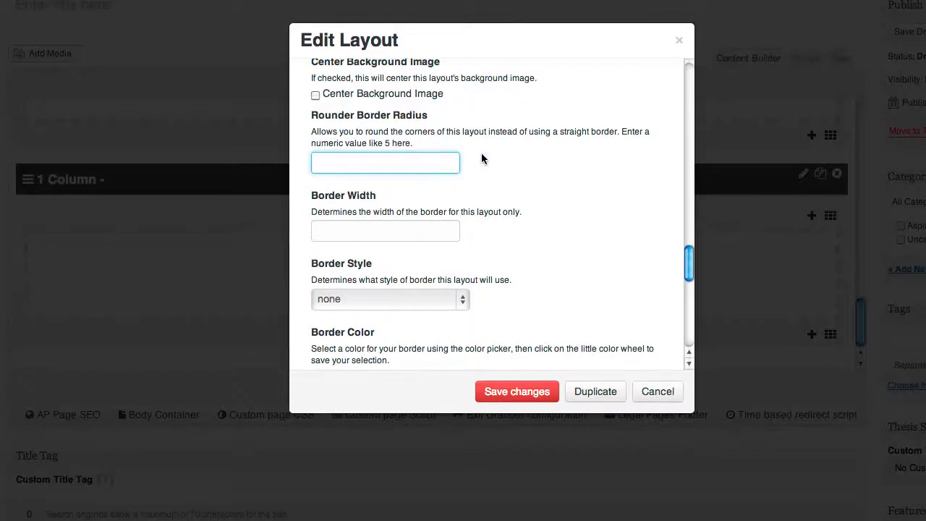
scroll(482, 158, down, 2)
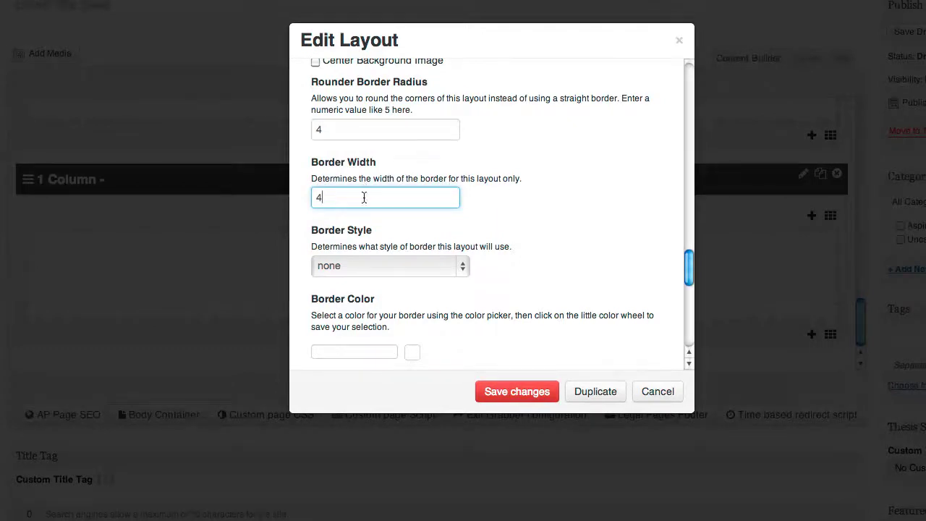
scroll(358, 189, down, 3)
click(348, 224)
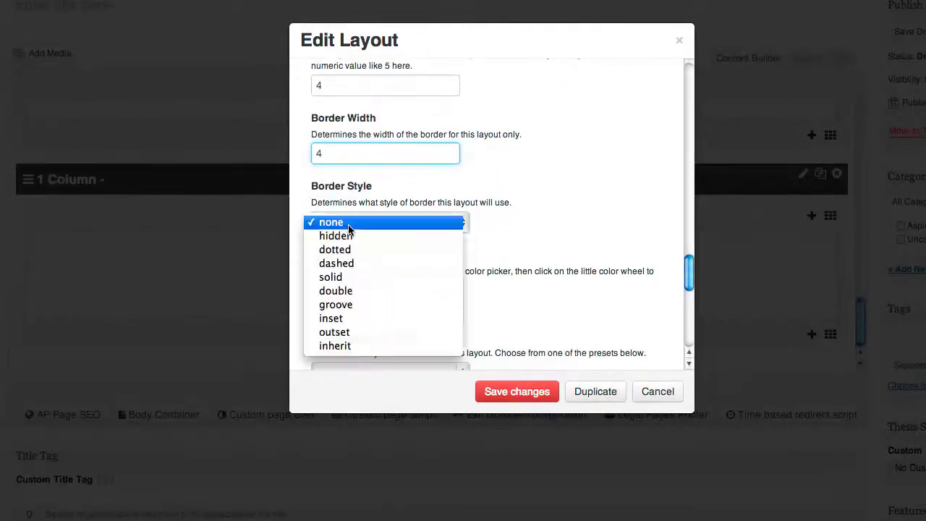
Make the layout border solid and green #00bd23.
click(338, 277)
scroll(374, 279, down, 4)
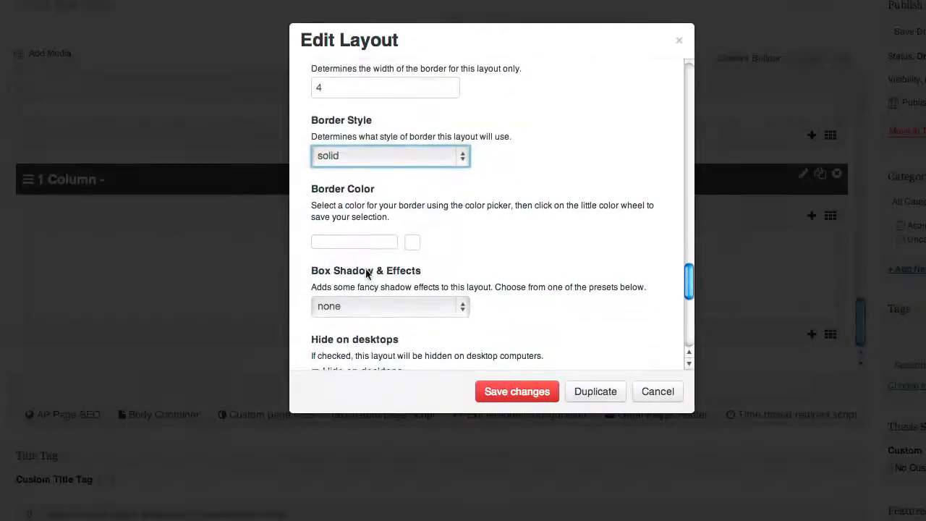
click(354, 242)
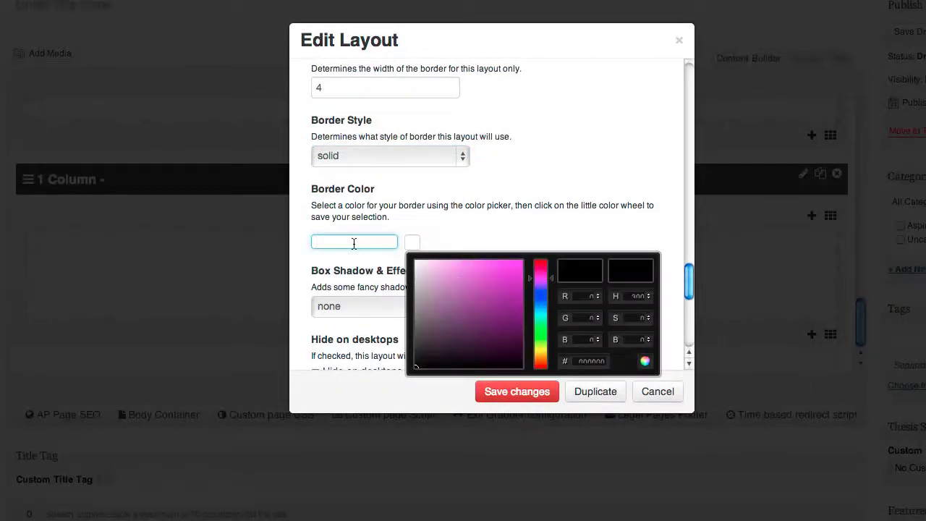
click(539, 331)
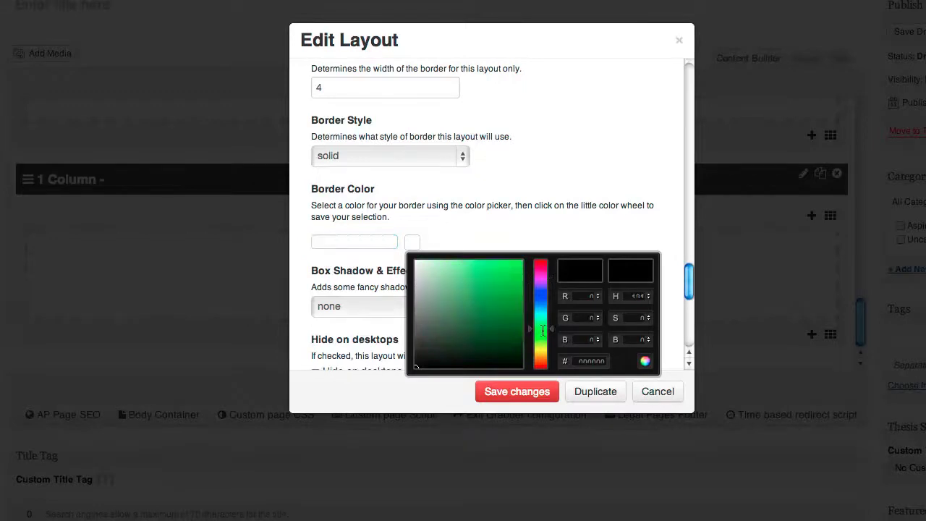
click(521, 284)
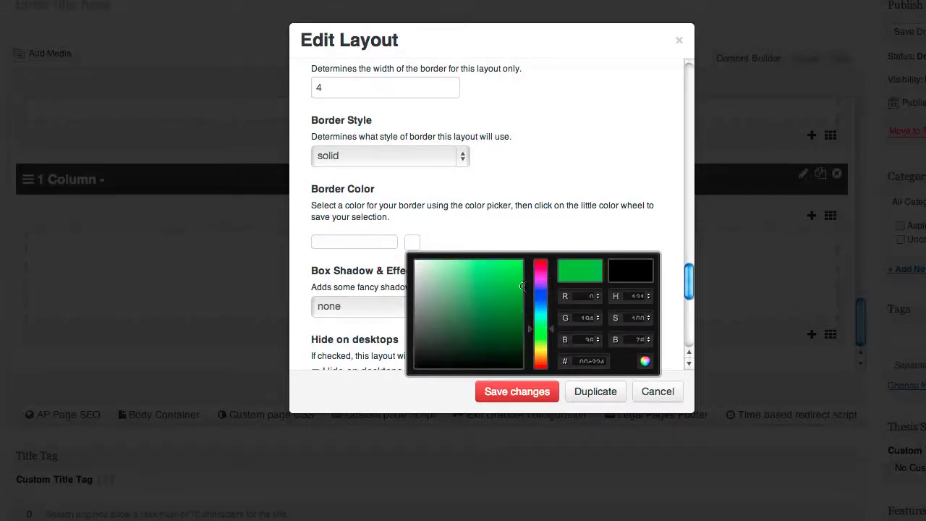
click(644, 362)
Apply the Inset Frame 2 box shadow effect and save the layout.
scroll(417, 261, down, 2)
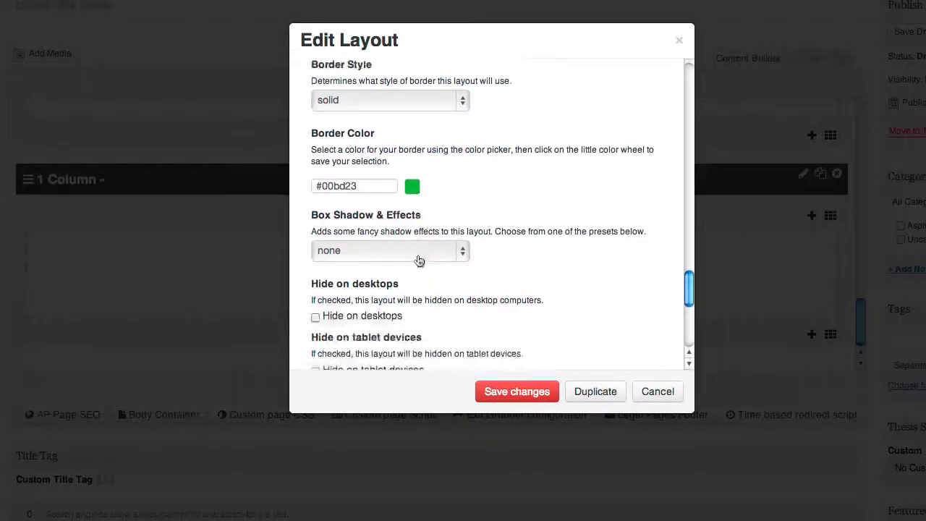
click(369, 252)
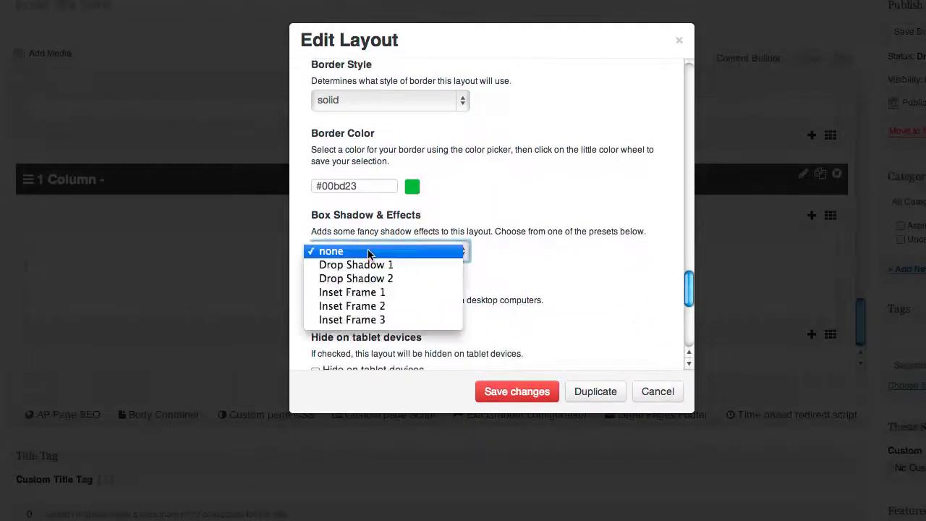
click(370, 306)
click(464, 193)
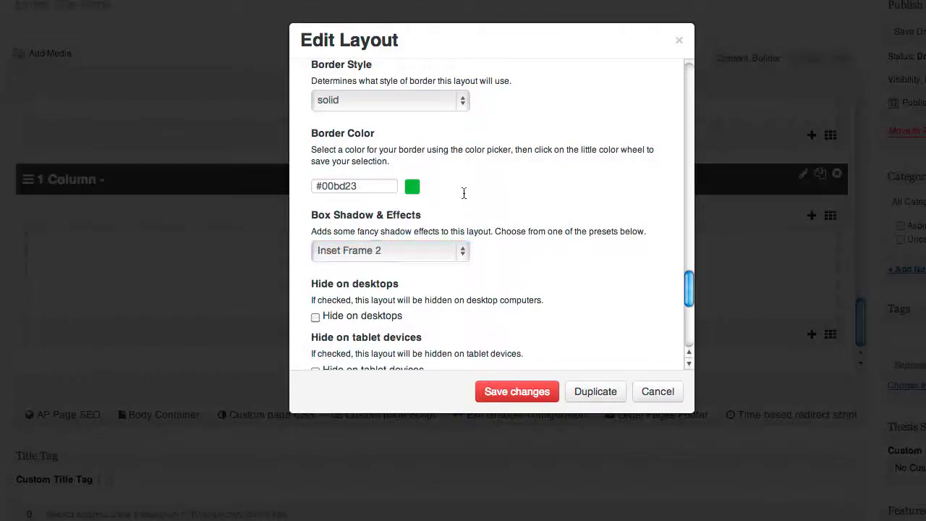
click(506, 394)
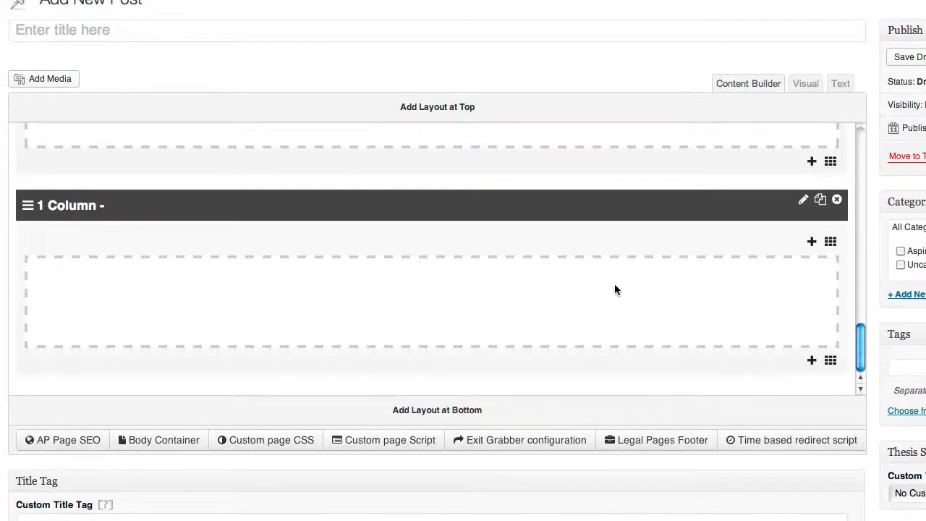
Insert a Headline widget into the 1 Column row.
click(812, 245)
text(head)
drag(373, 58, 303, 58)
text(head)
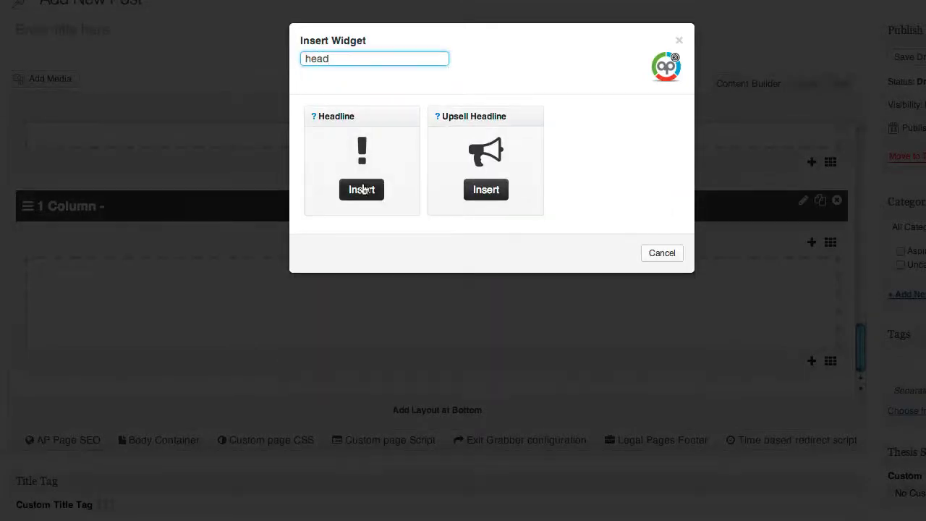
click(455, 190)
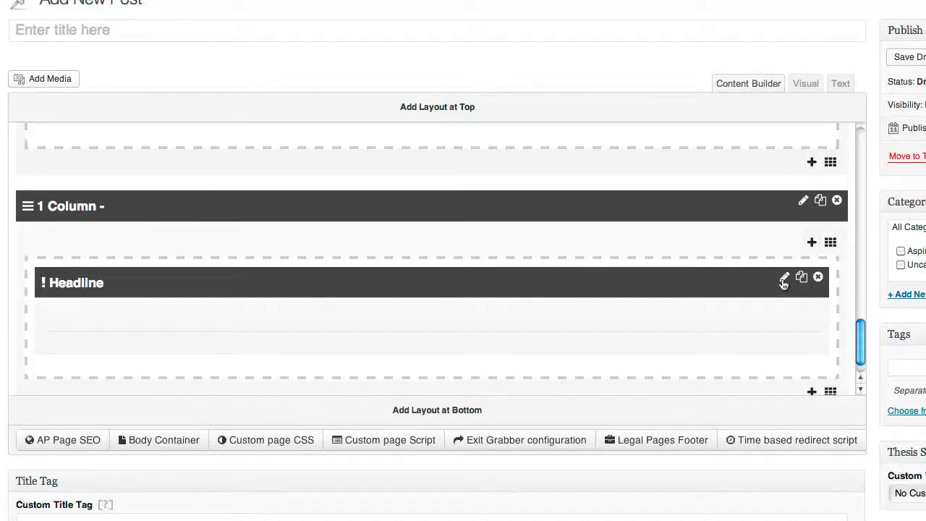
Set the headline image to riskfree_money_green and save the widget.
click(783, 281)
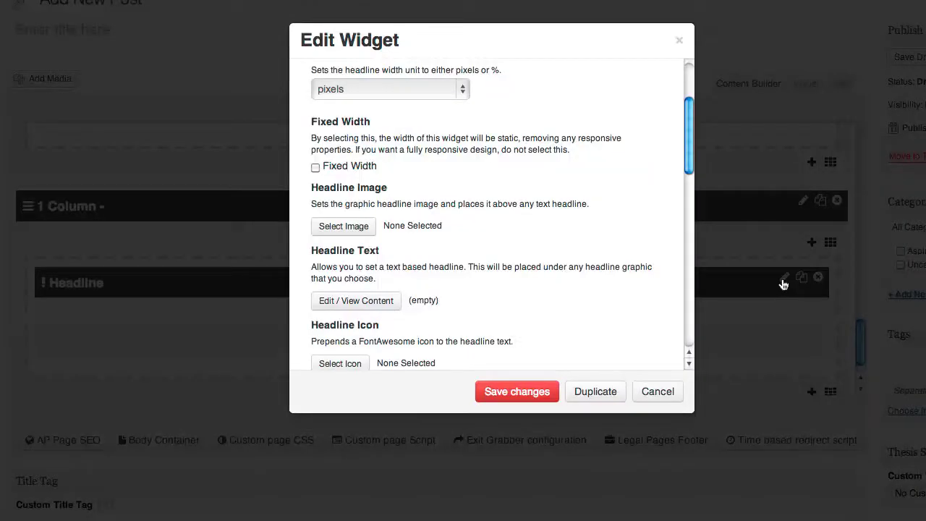
click(345, 225)
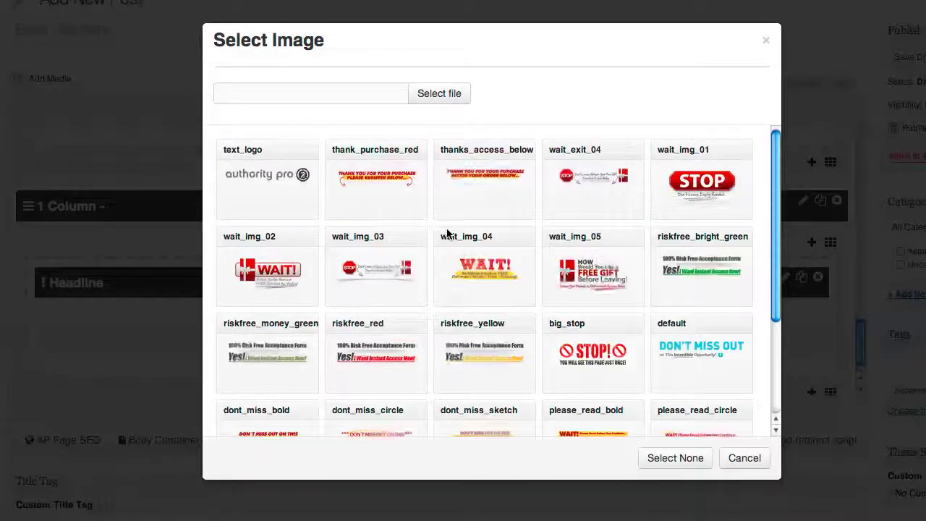
click(275, 363)
click(517, 392)
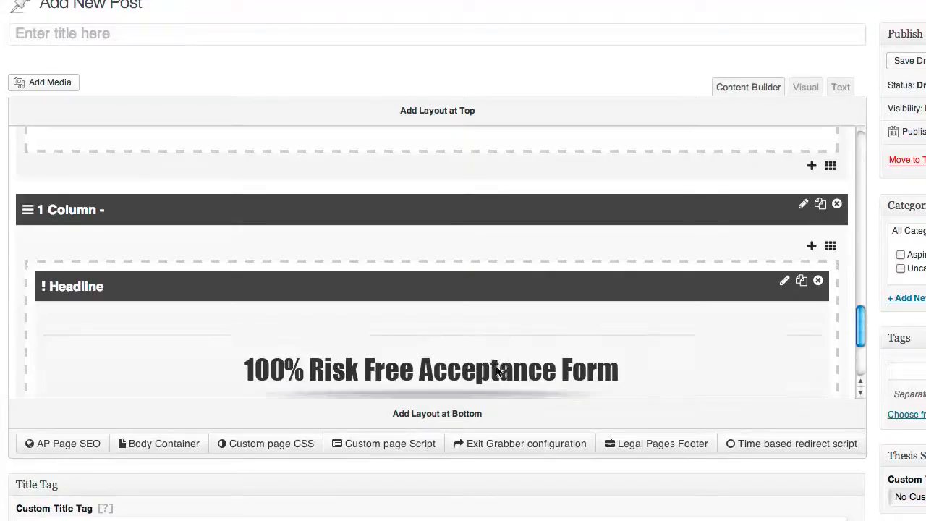
Insert a Graphic Bullets List widget beneath the risk-free headline, found by searching 'grap'.
scroll(519, 333, down, 4)
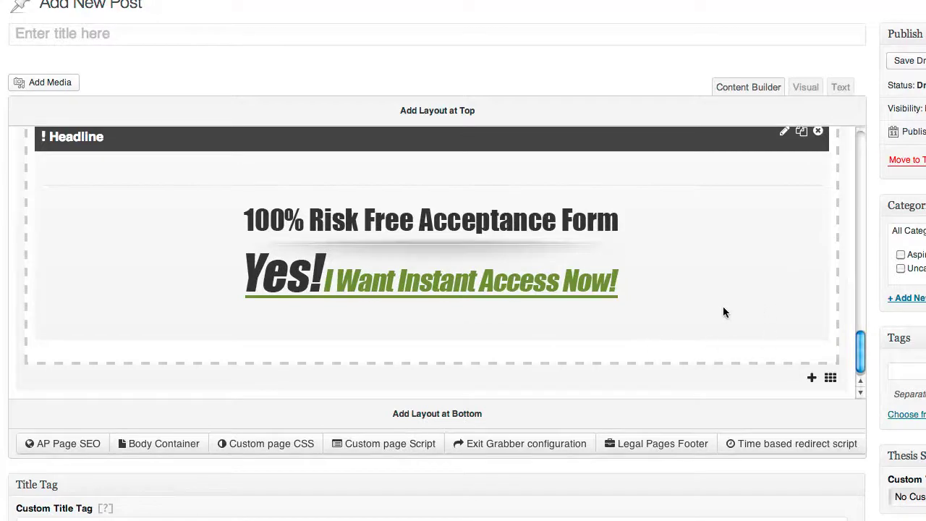
click(811, 379)
text(head)
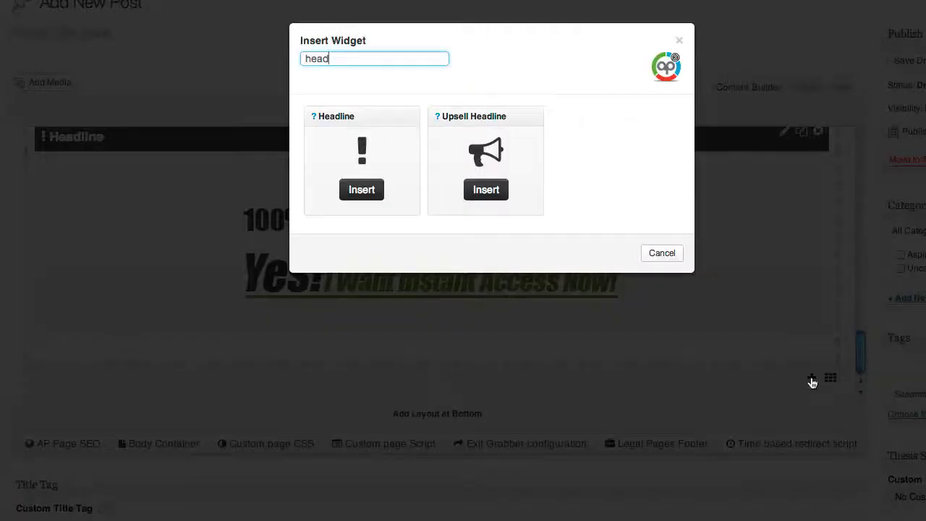
key(super+a)
text(grap)
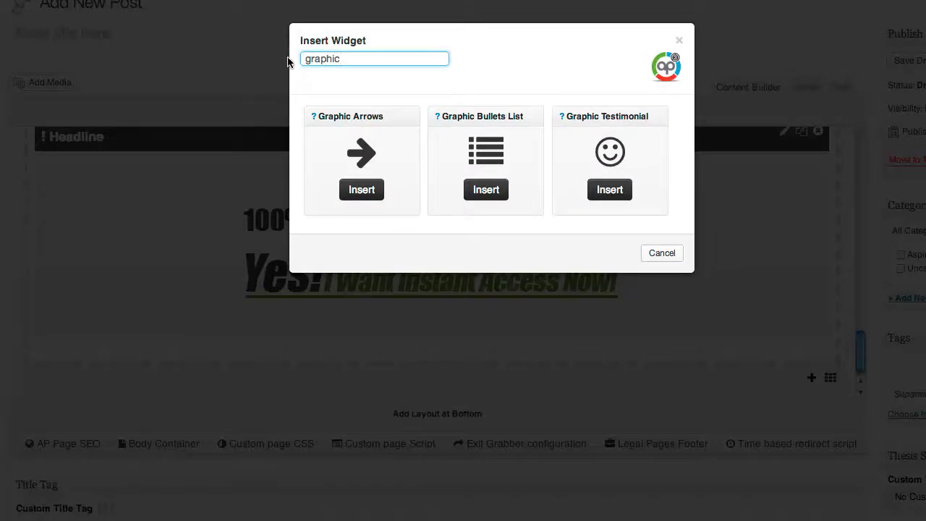
click(486, 191)
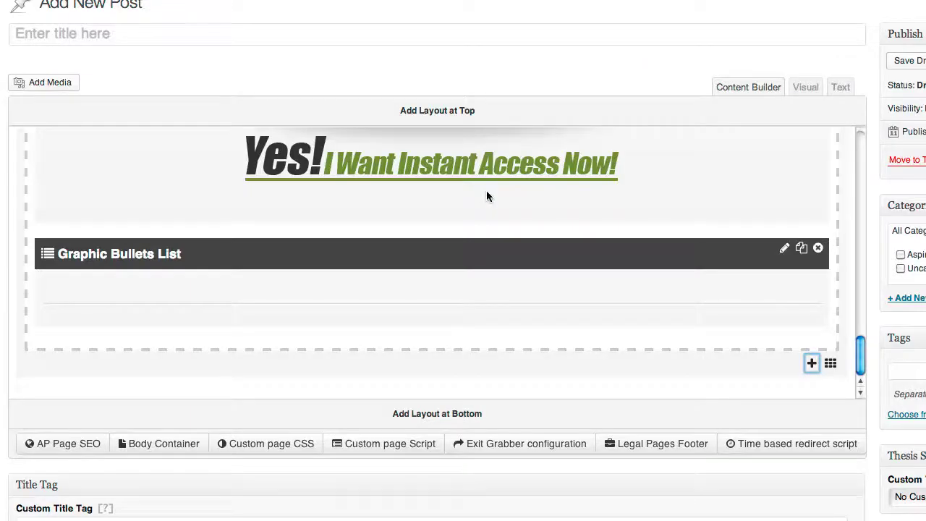
Select the third Lorem paragraph to reuse as the bullet list text.
scroll(486, 190, up, 5)
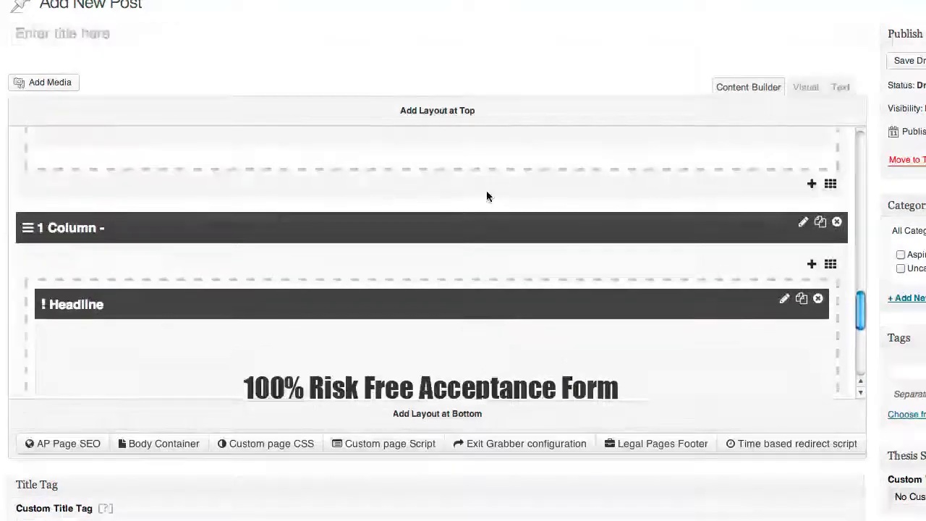
scroll(486, 195, up, 10)
scroll(486, 196, up, 2)
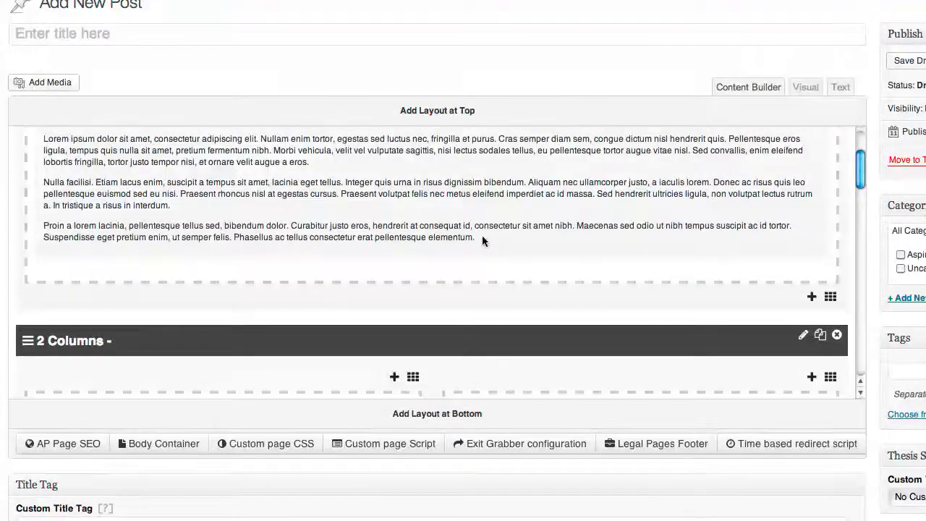
triple_click(115, 234)
key(super+c)
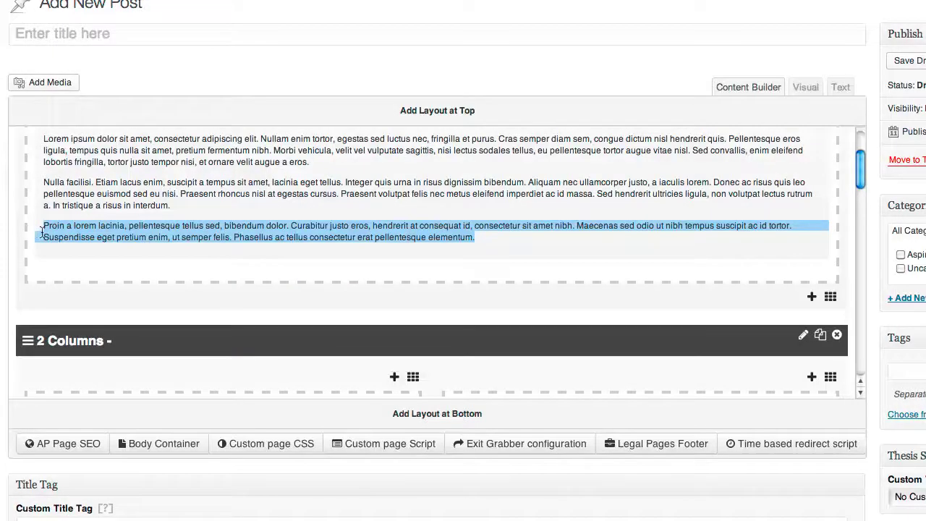
Set the Graphic Bullets List's bullet image to the green check mark.
scroll(124, 230, down, 12)
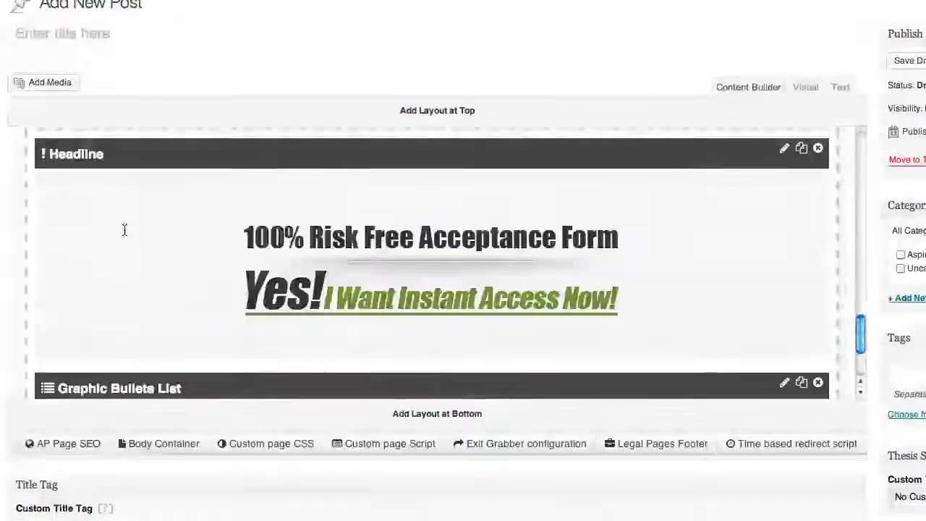
scroll(124, 227, down, 4)
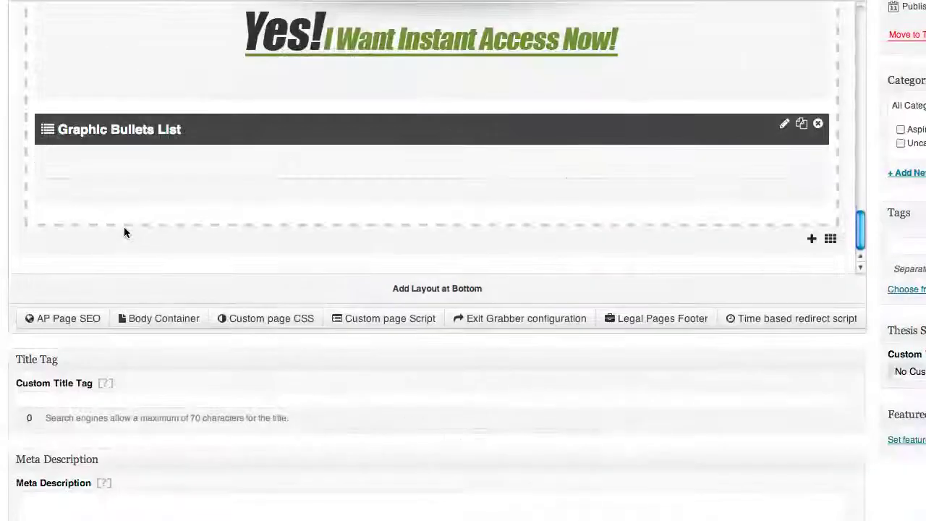
click(783, 128)
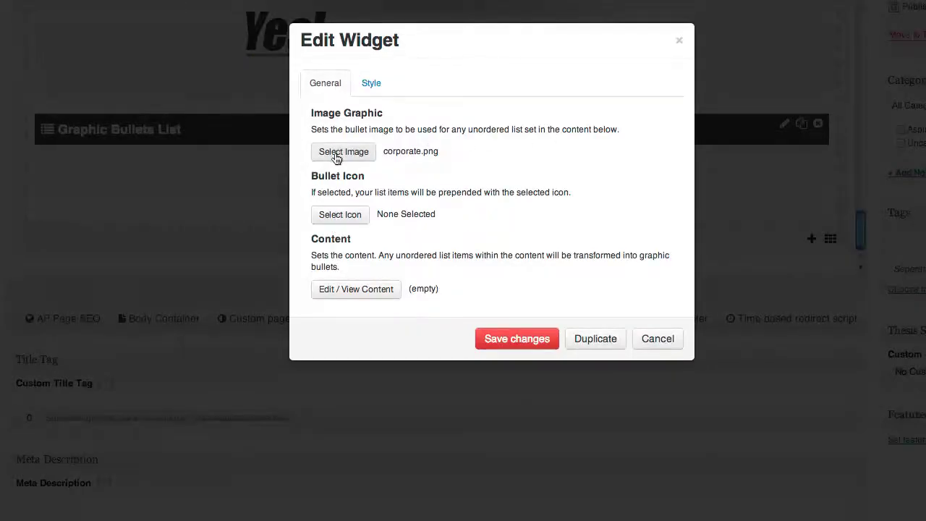
click(336, 153)
scroll(470, 173, down, 5)
scroll(471, 174, down, 5)
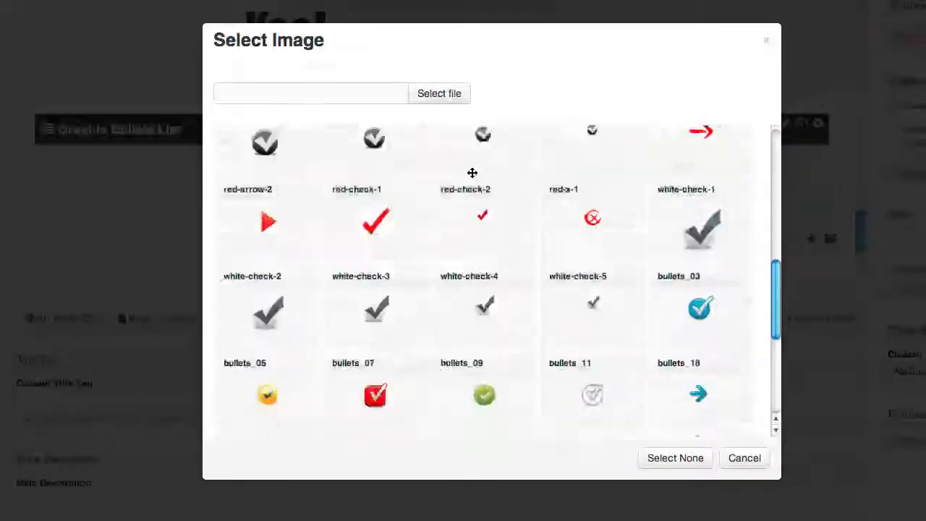
scroll(486, 249, down, 2)
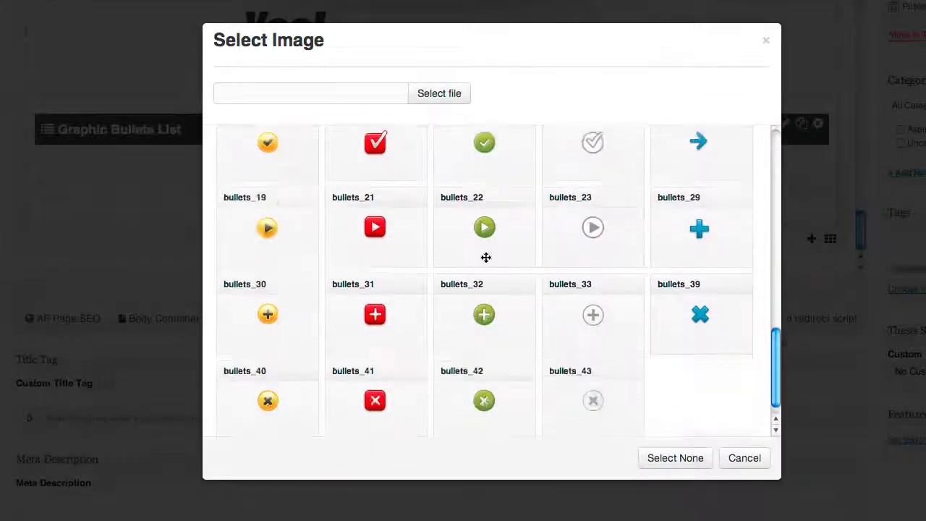
click(490, 149)
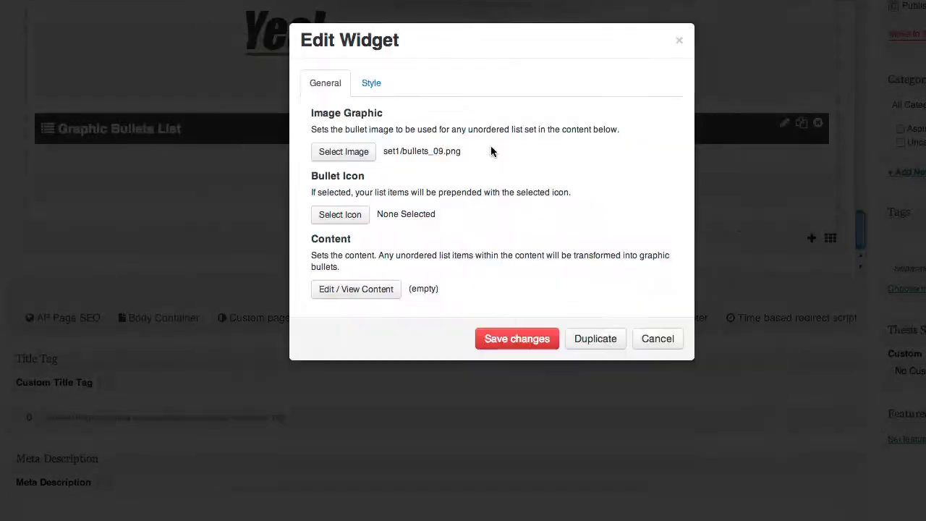
Paste the copied paragraph into the list and break it before Curabitur, Maecenas and Suspendisse.
click(365, 289)
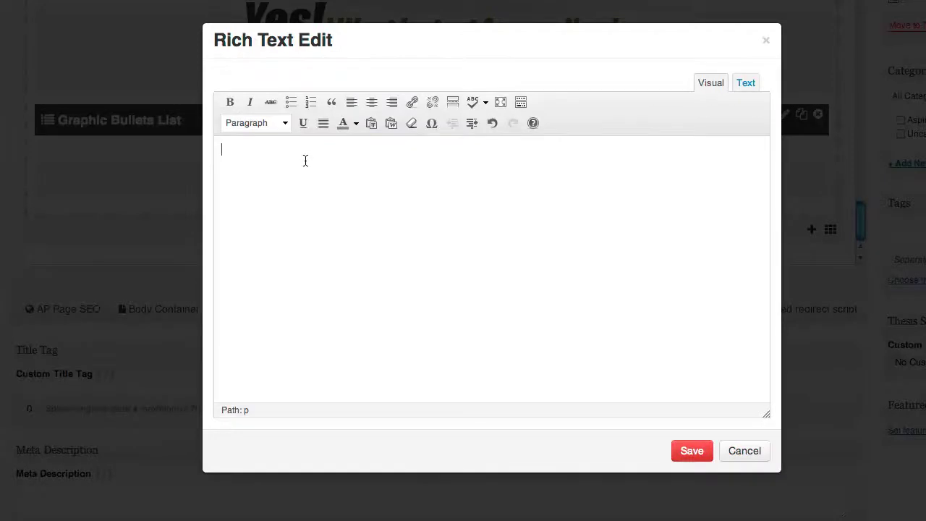
key(super+v)
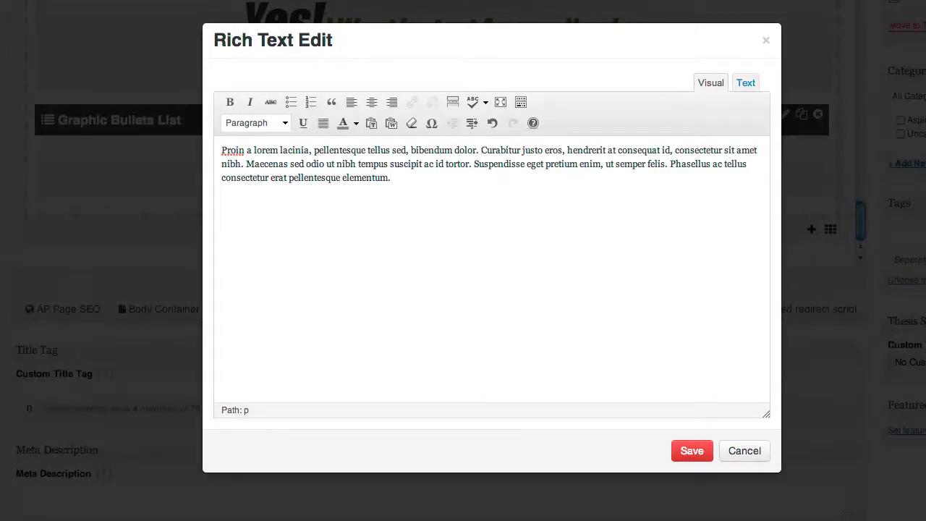
key(Return)
click(523, 173)
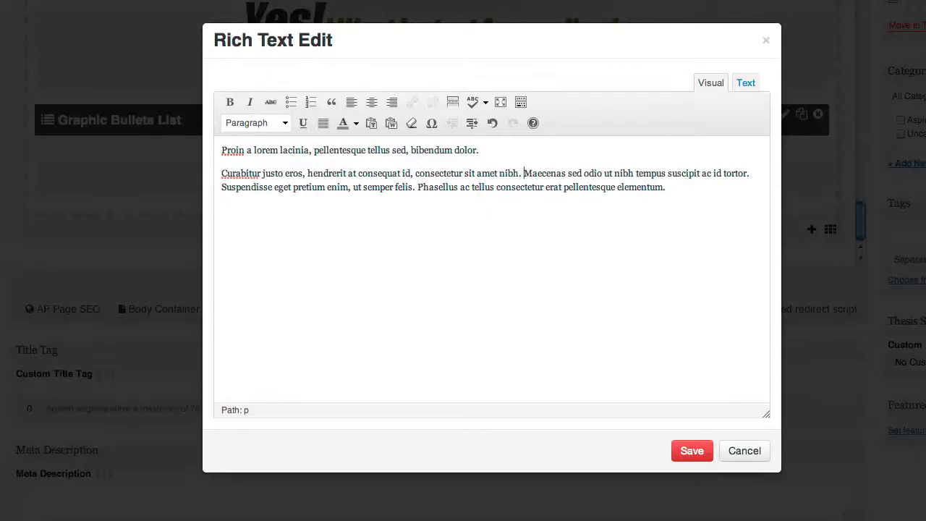
key(Return)
click(449, 196)
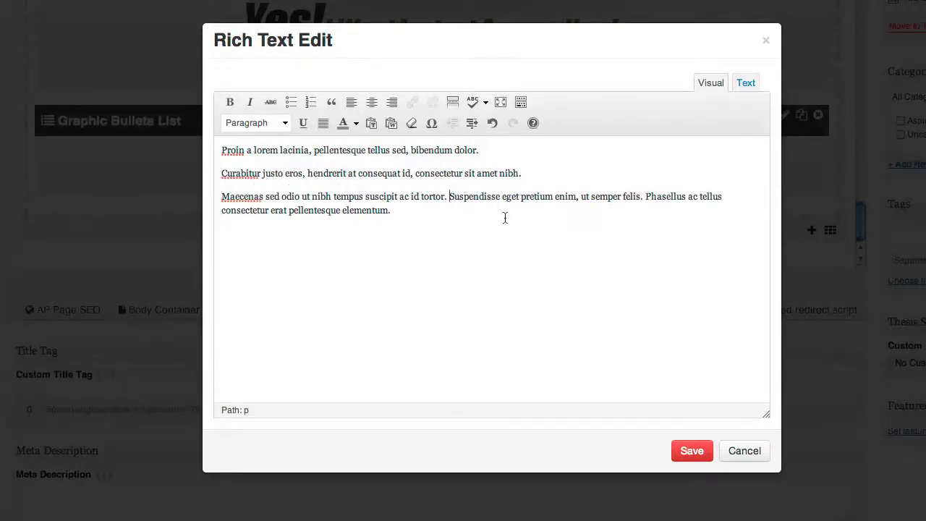
key(Return)
key(Return)
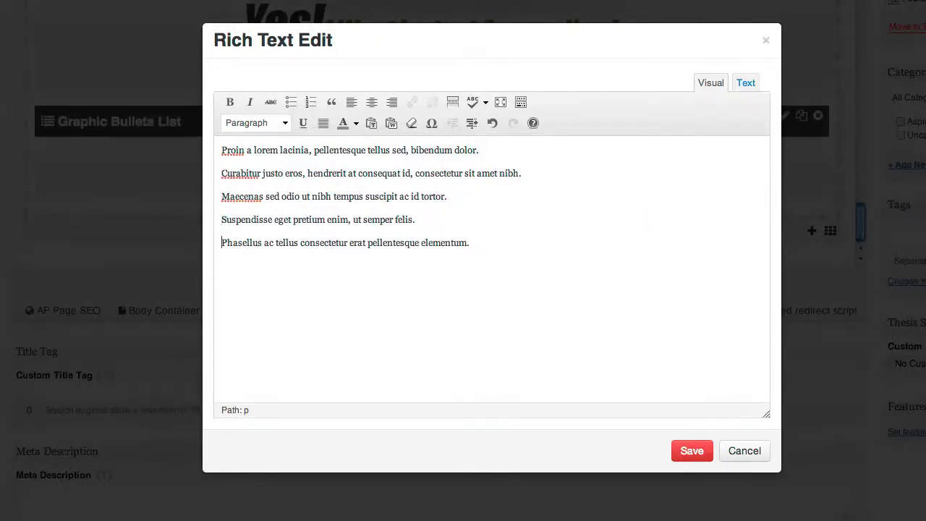
Make the Curabitur, Maecenas and Suspendisse lines a bulleted list and save the widget.
drag(434, 219, 178, 176)
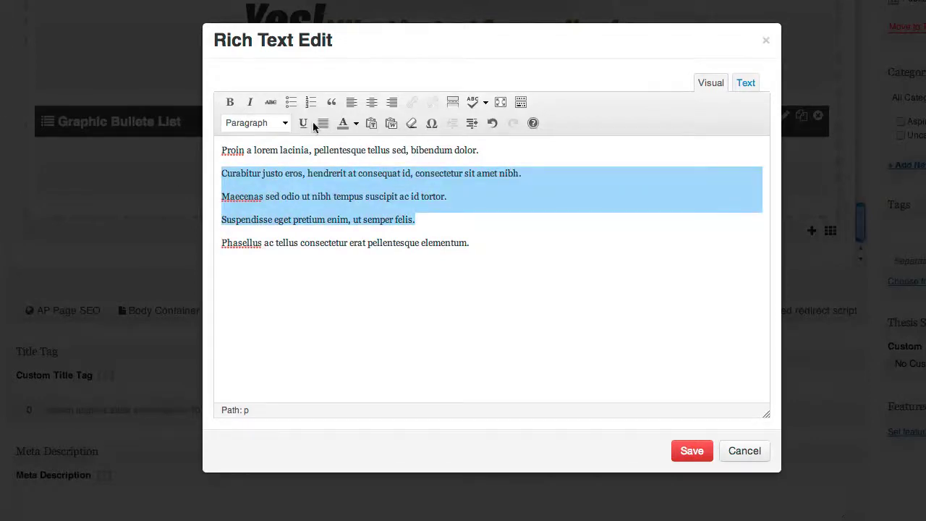
click(290, 102)
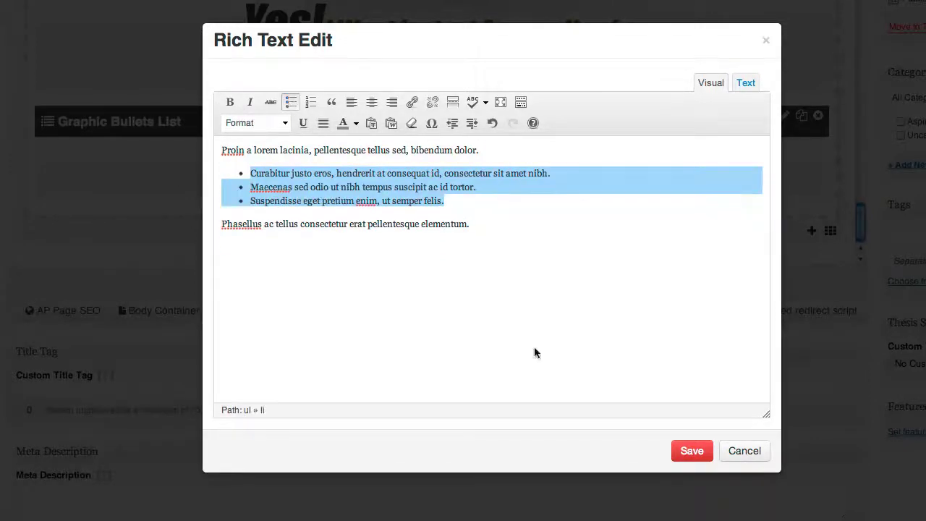
click(692, 451)
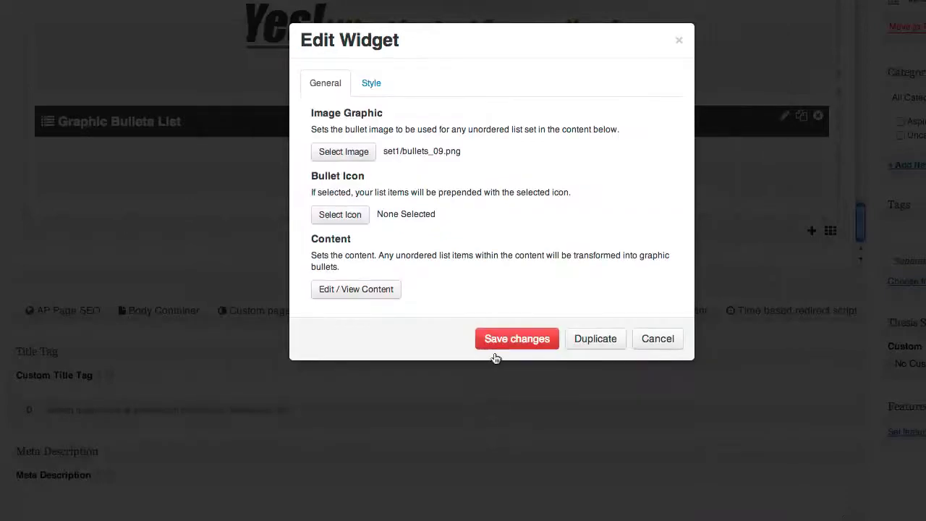
click(496, 339)
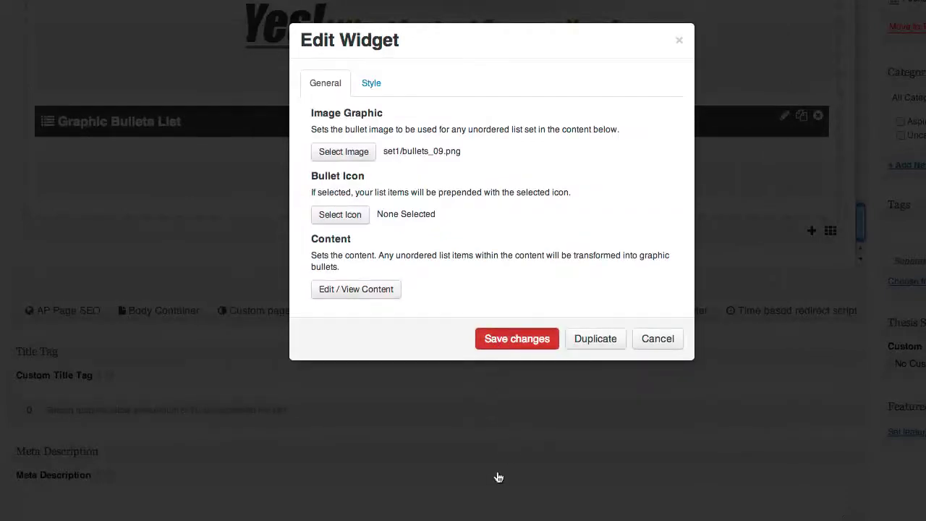
Insert an Order Button widget below the bullet list, found by searching 'order'.
scroll(439, 305, down, 4)
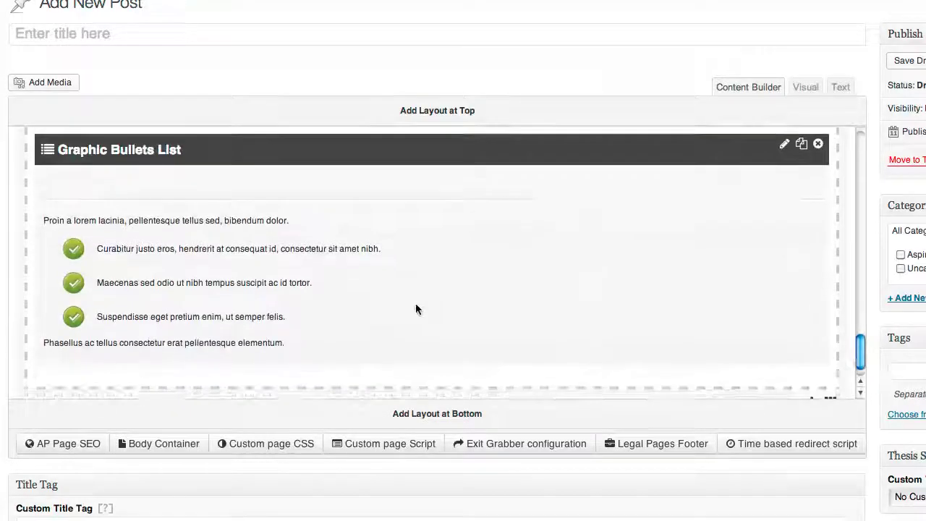
scroll(236, 308, down, 2)
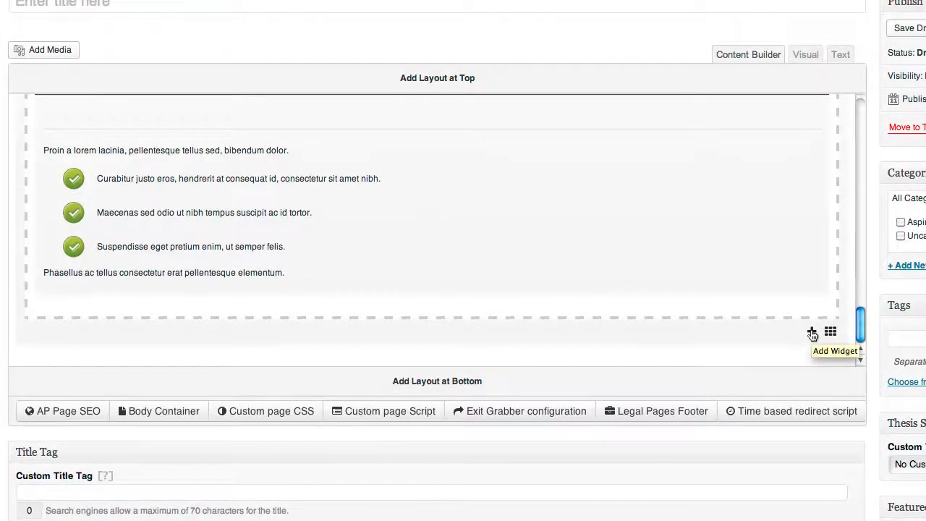
click(460, 319)
key(ctrl+a)
text(order)
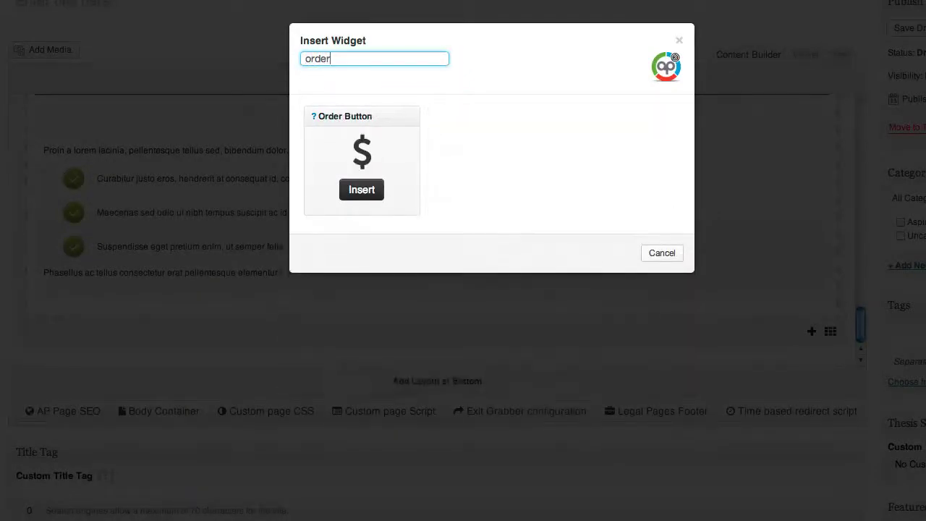
click(361, 190)
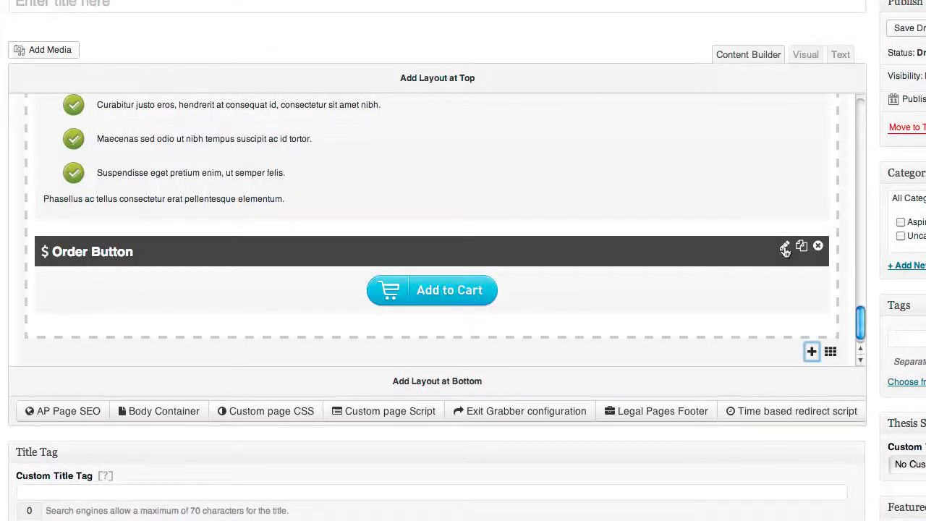
Change the Order Button graphic to green-rb-arrow-cards and save it.
click(570, 291)
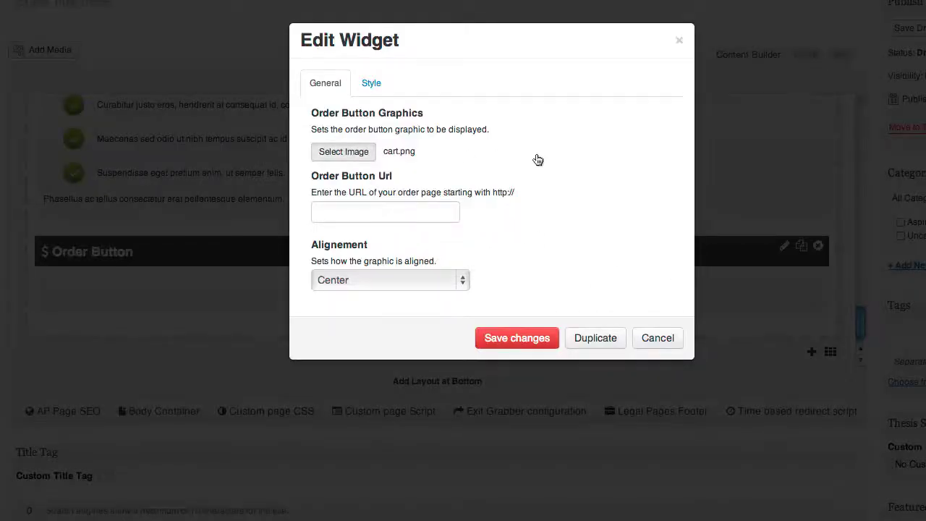
click(344, 151)
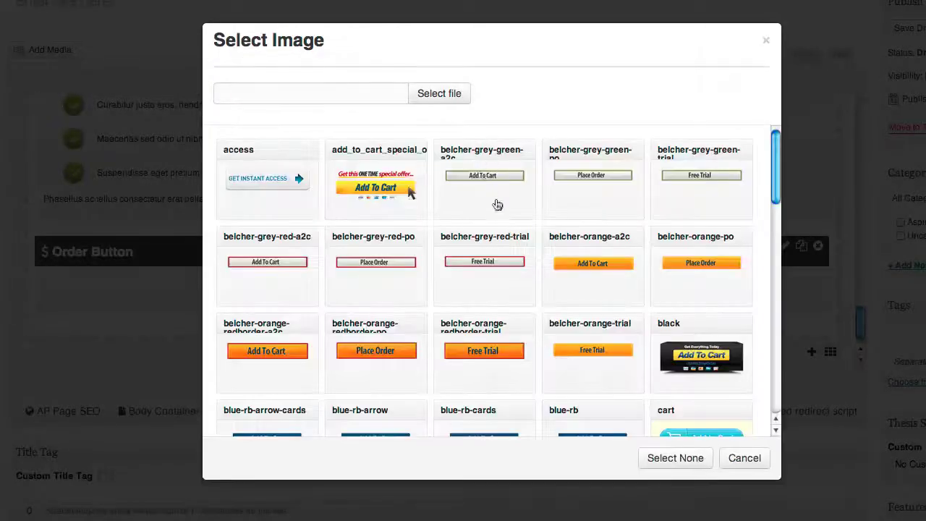
scroll(495, 192, down, 2)
scroll(499, 182, down, 8)
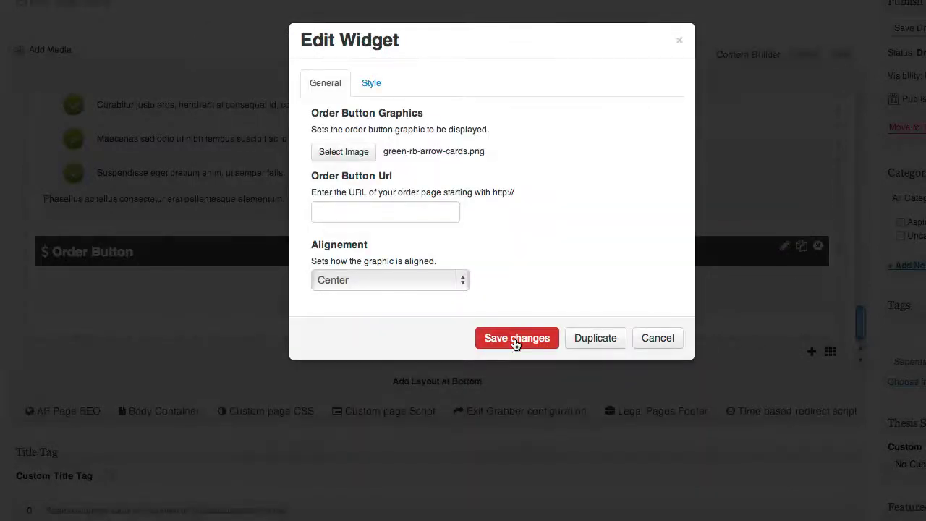
click(516, 339)
scroll(513, 318, down, 3)
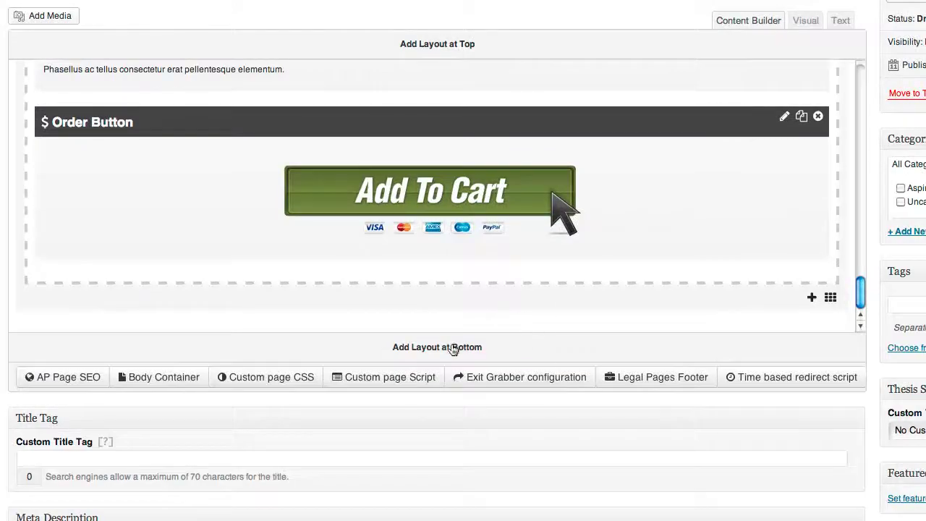
Add a 1 Column layout row at the bottom holding a Rich Text Editor widget.
click(538, 349)
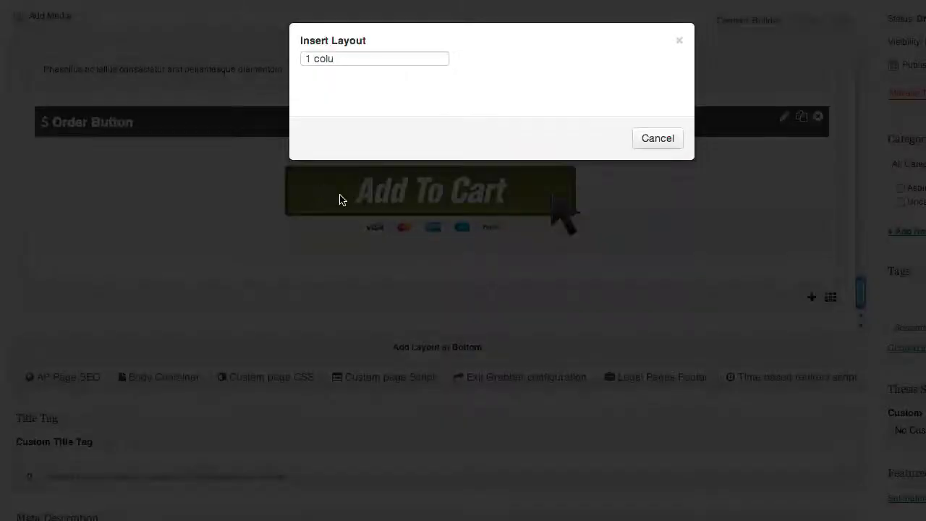
drag(339, 59, 302, 60)
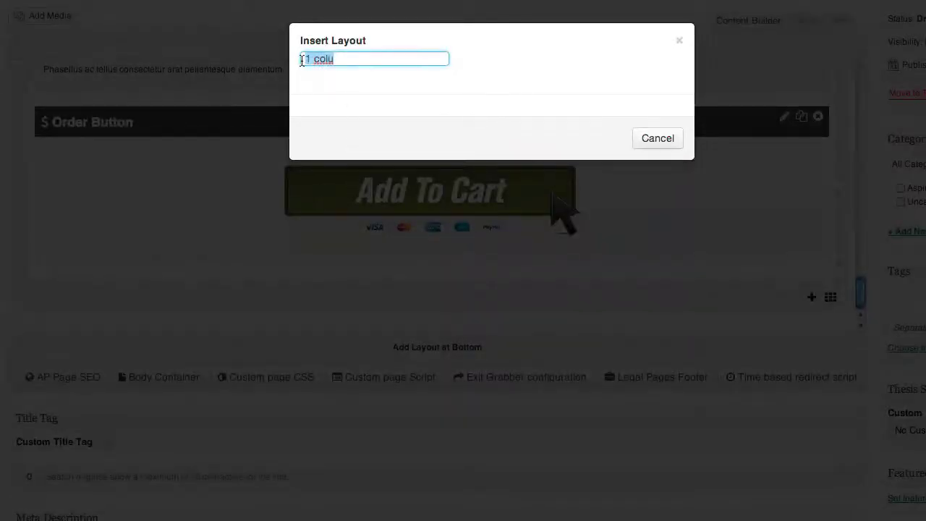
text(1)
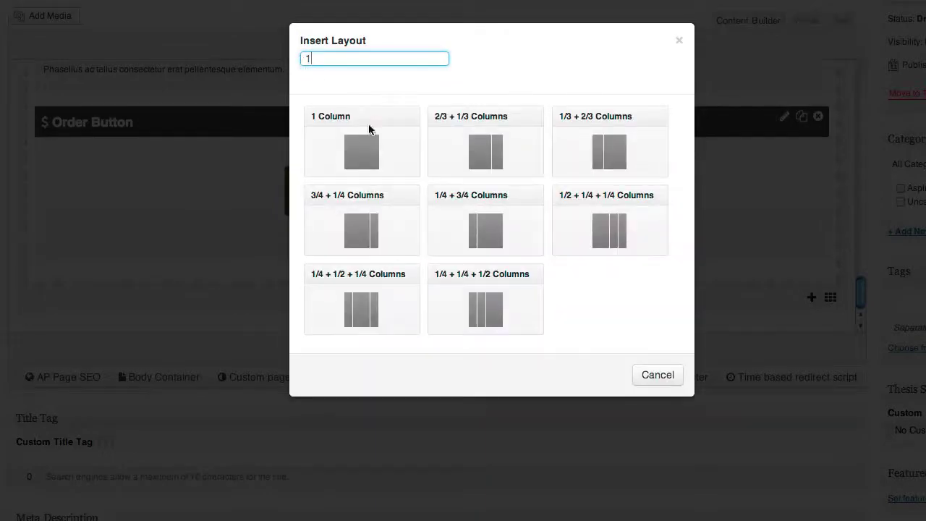
click(355, 149)
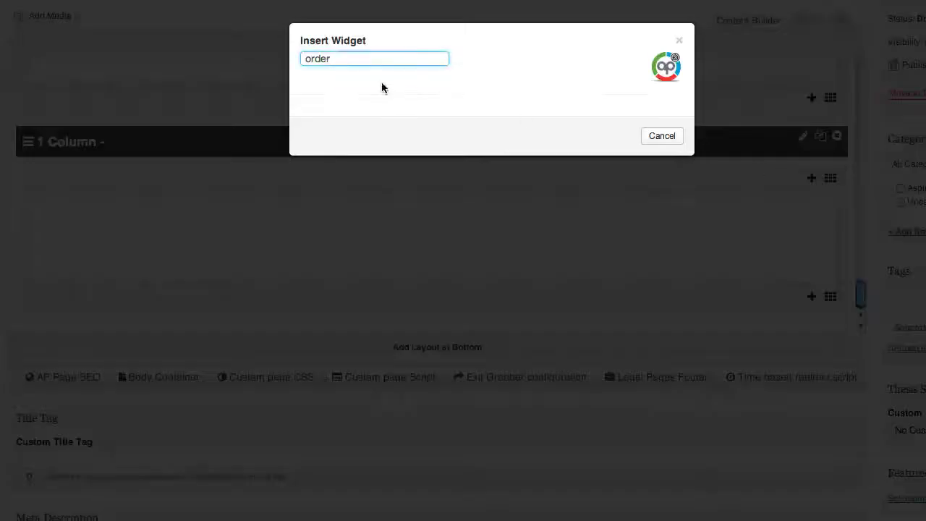
drag(332, 56, 279, 57)
text(rich)
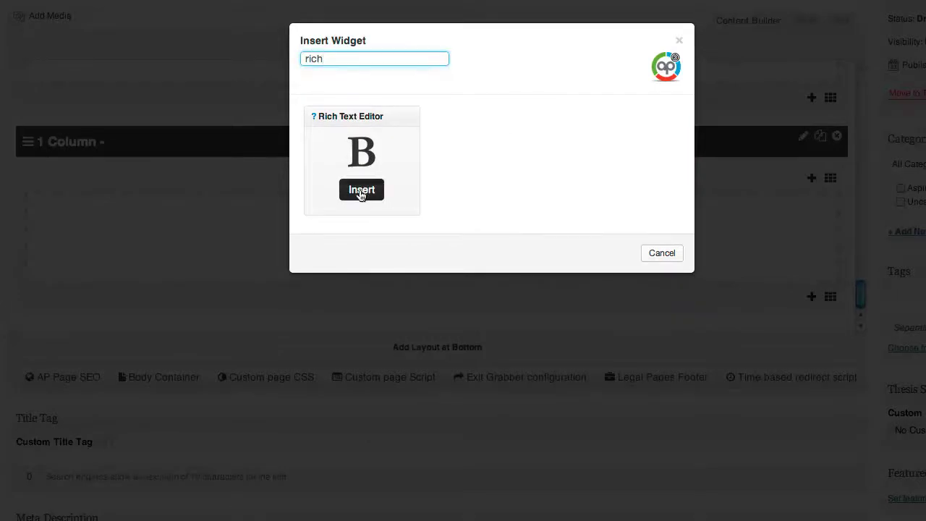
click(567, 200)
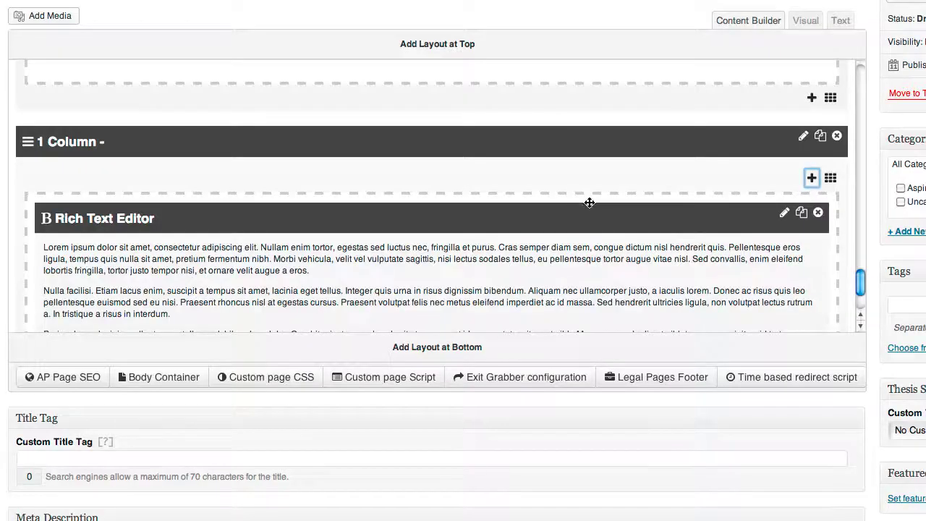
scroll(584, 200, down, 5)
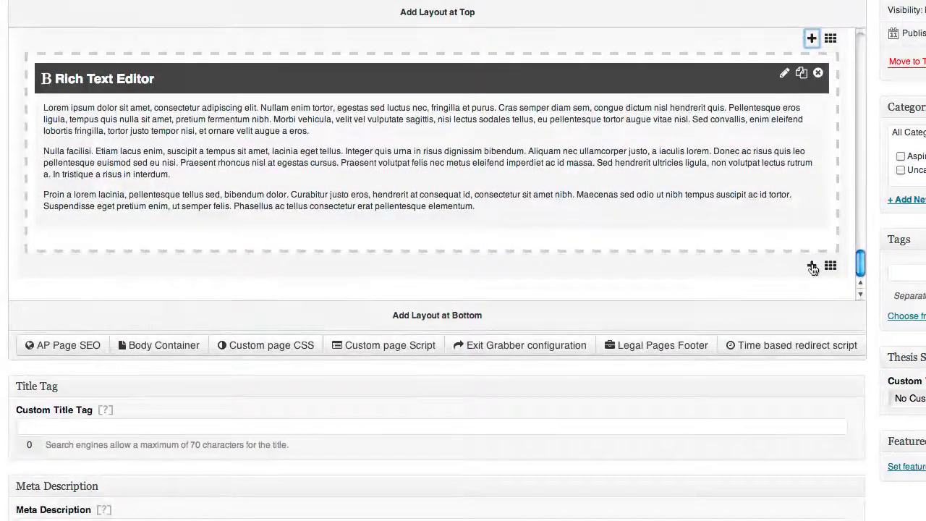
Insert a Graphic Testimonial widget below the rich text block, found by searching 'test'.
click(363, 225)
double_click(304, 60)
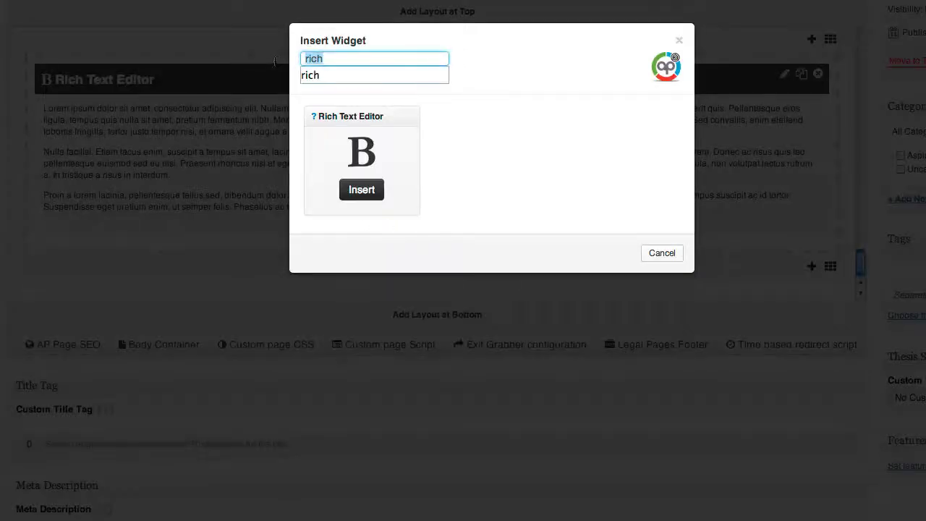
text(testi)
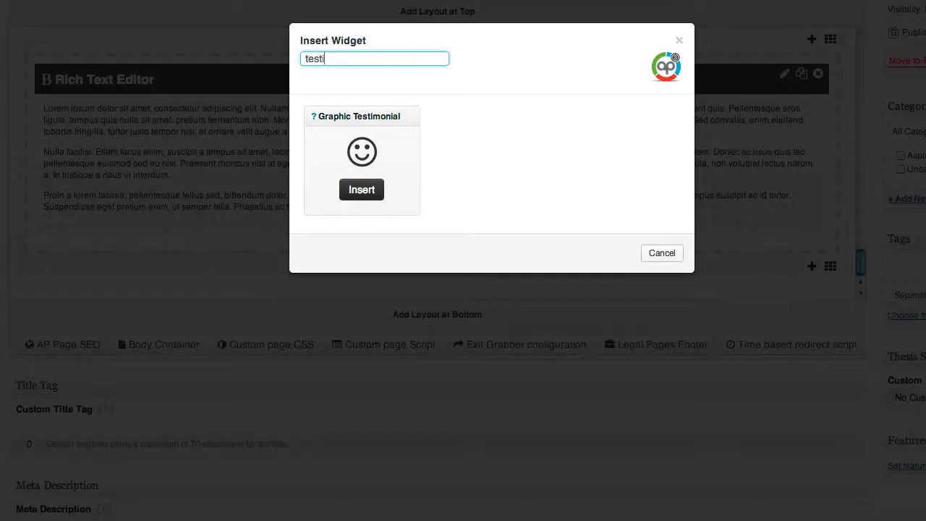
click(602, 196)
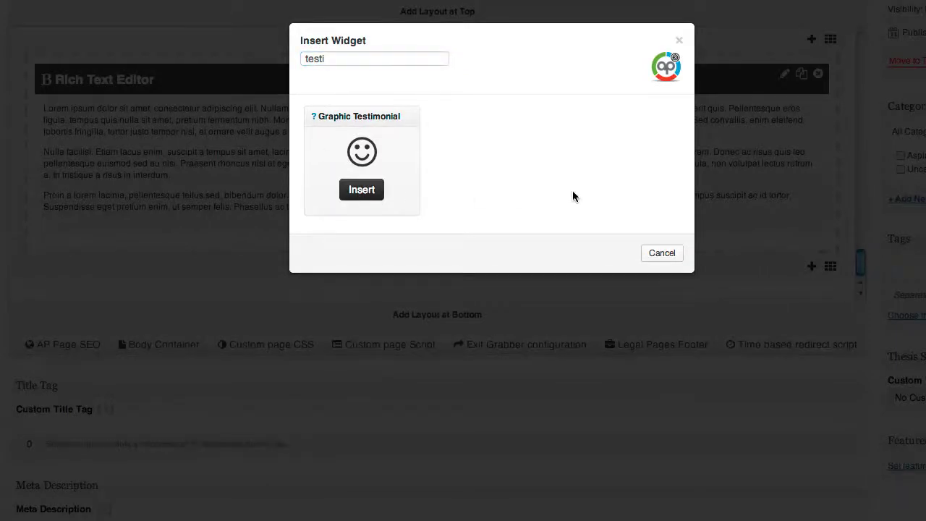
click(375, 120)
scroll(642, 219, up, 4)
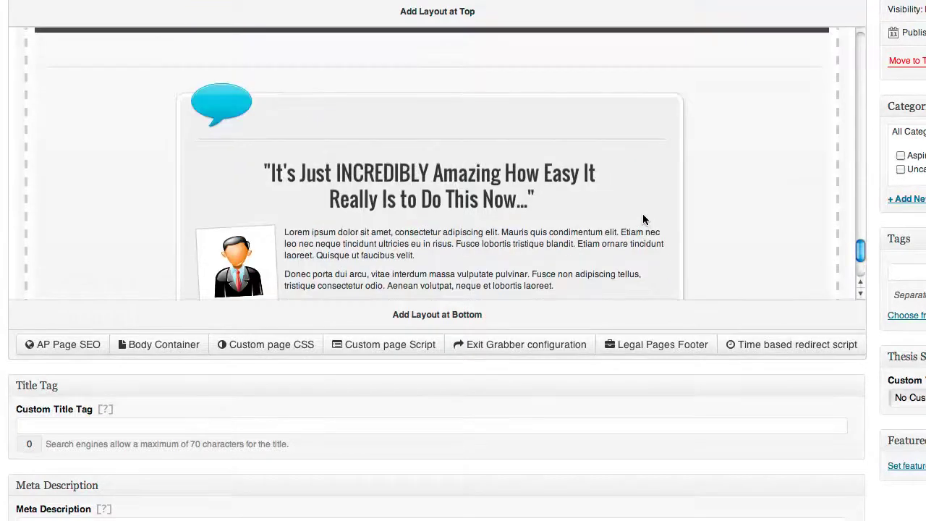
scroll(642, 219, down, 5)
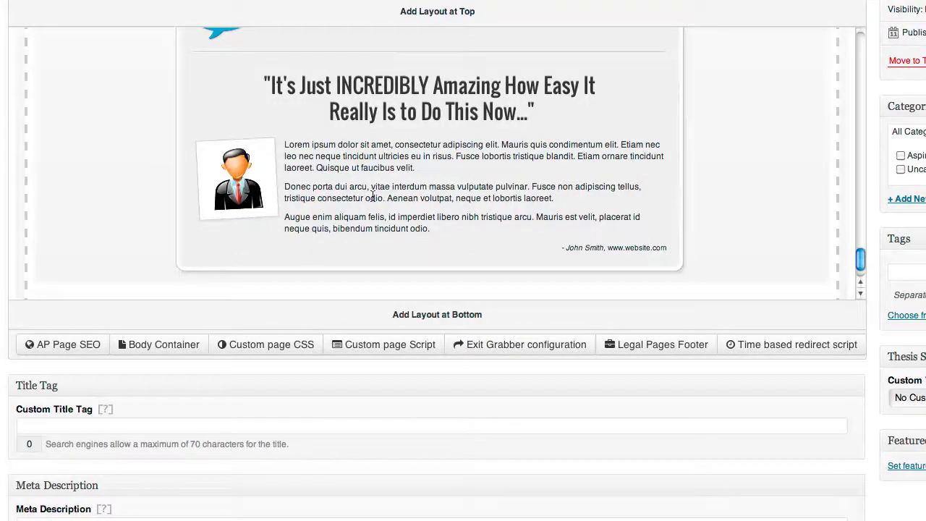
scroll(366, 195, up, 10)
scroll(408, 197, up, 10)
Enter 'My Awesome Post' as the post's title.
scroll(408, 197, up, 10)
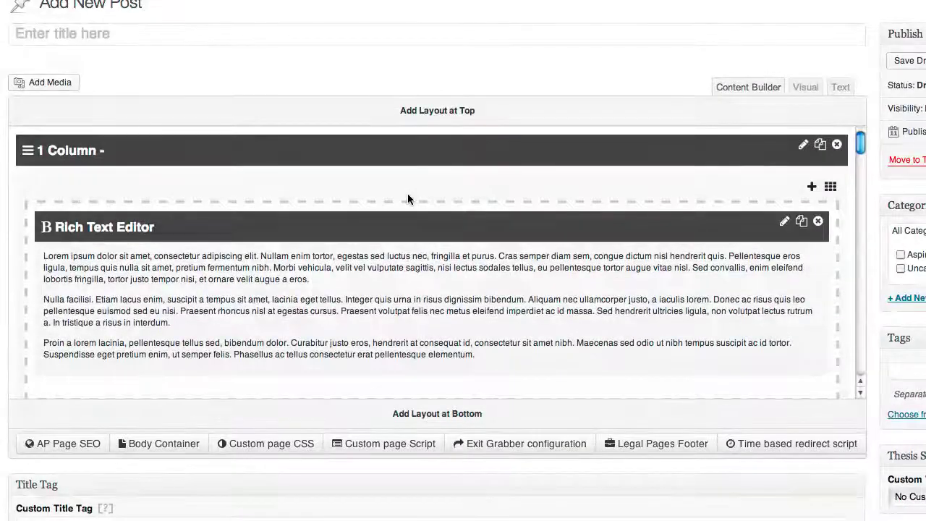
scroll(407, 193, down, 5)
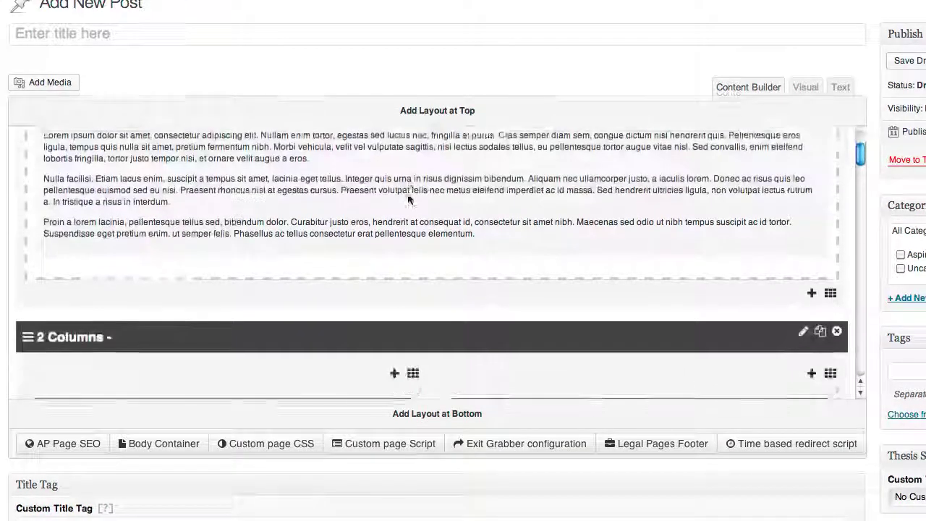
scroll(408, 193, down, 2)
scroll(407, 197, up, 5)
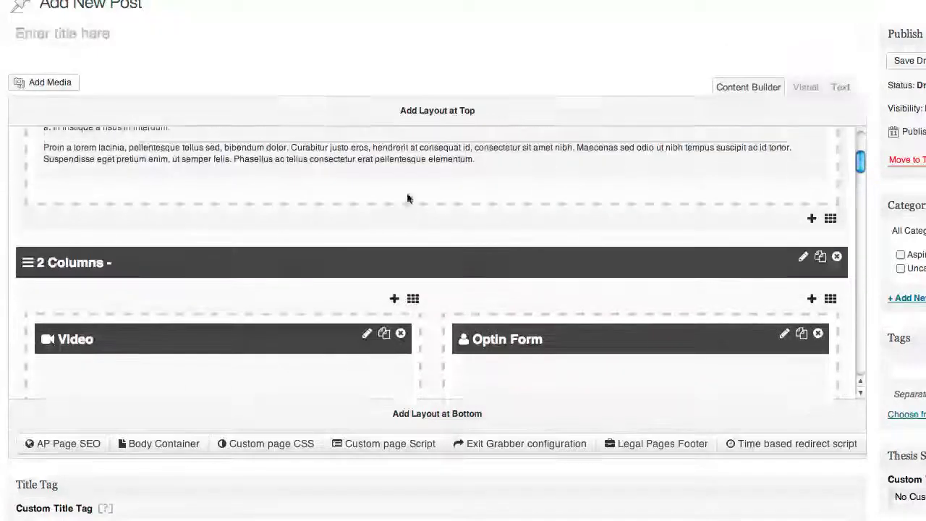
click(277, 32)
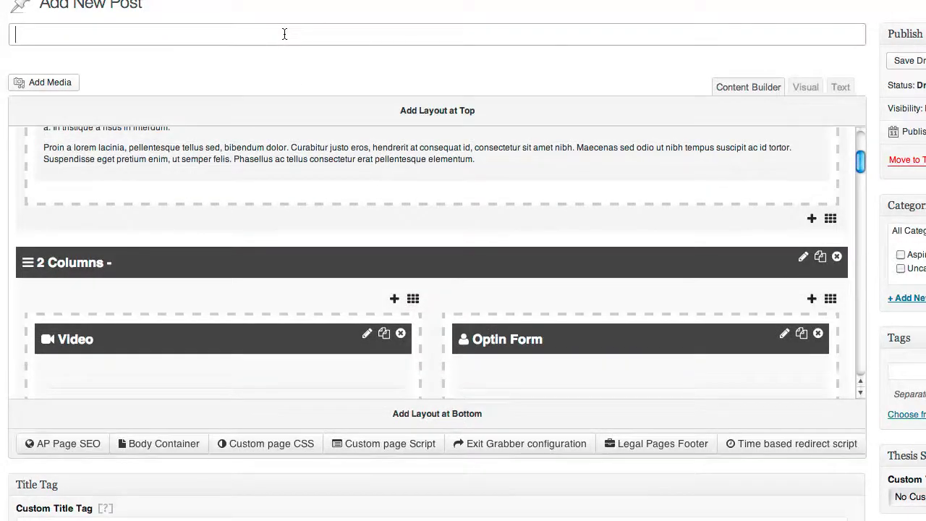
text(My Awesome Post)
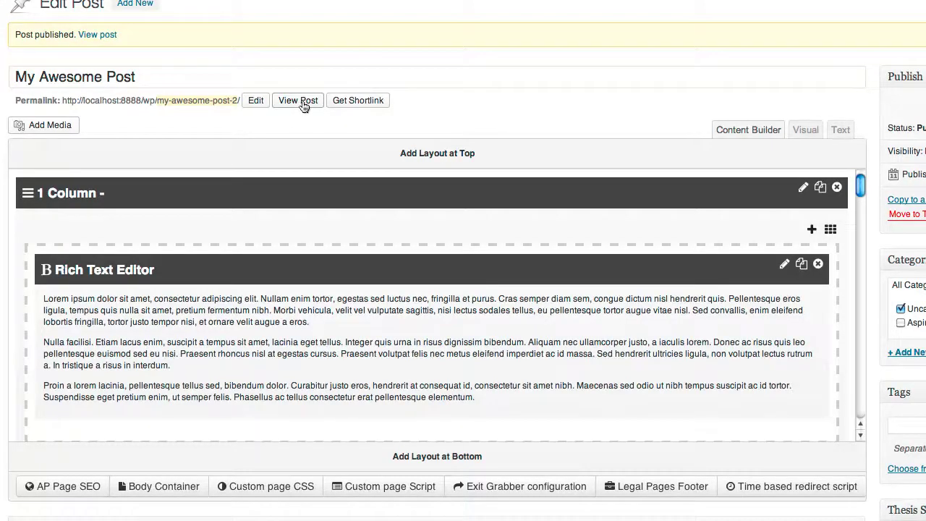
Open the published post's View Post link in a new browser tab.
right_click(304, 107)
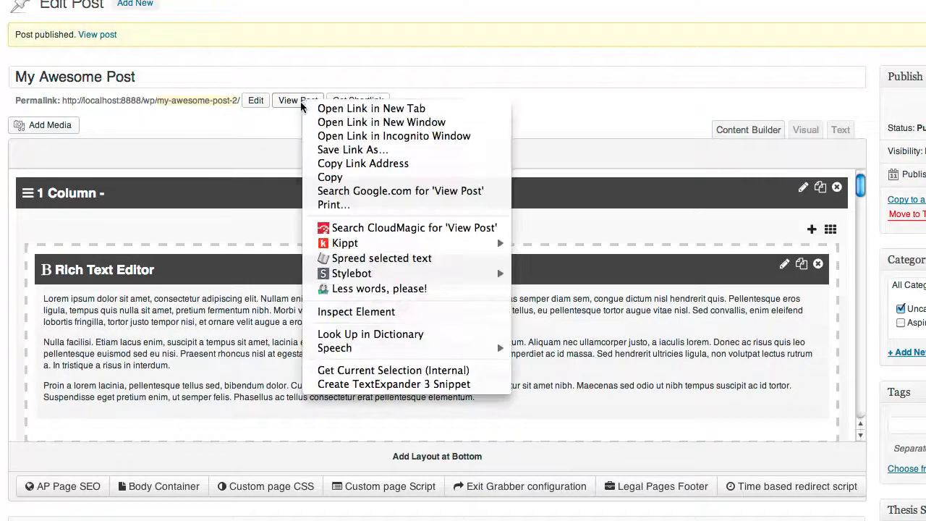
click(367, 110)
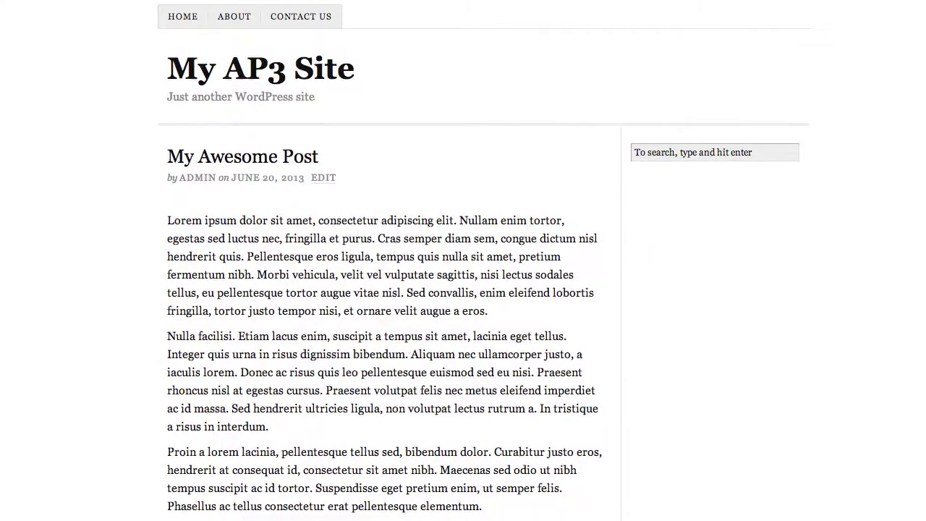
Scroll through the live post to inspect the video, opt-in box, acceptance form and testimonial.
scroll(447, 151, down, 3)
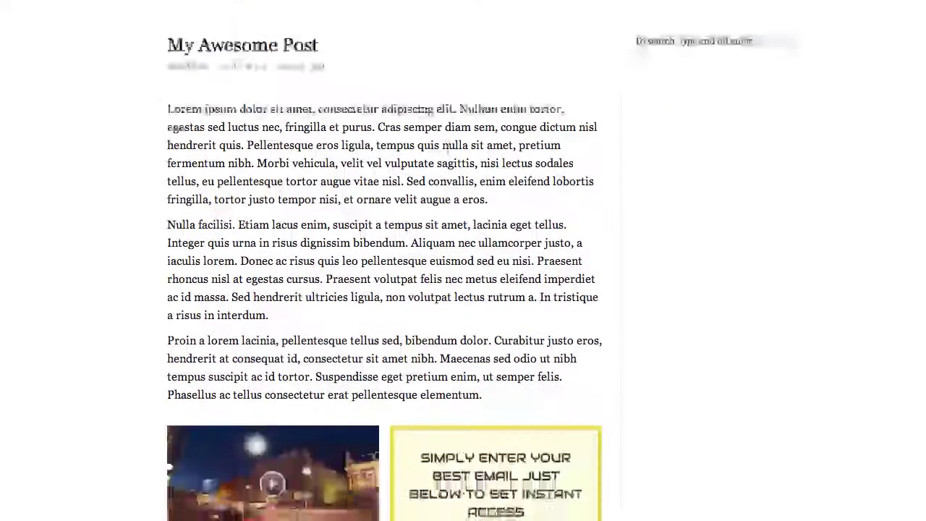
scroll(447, 148, down, 2)
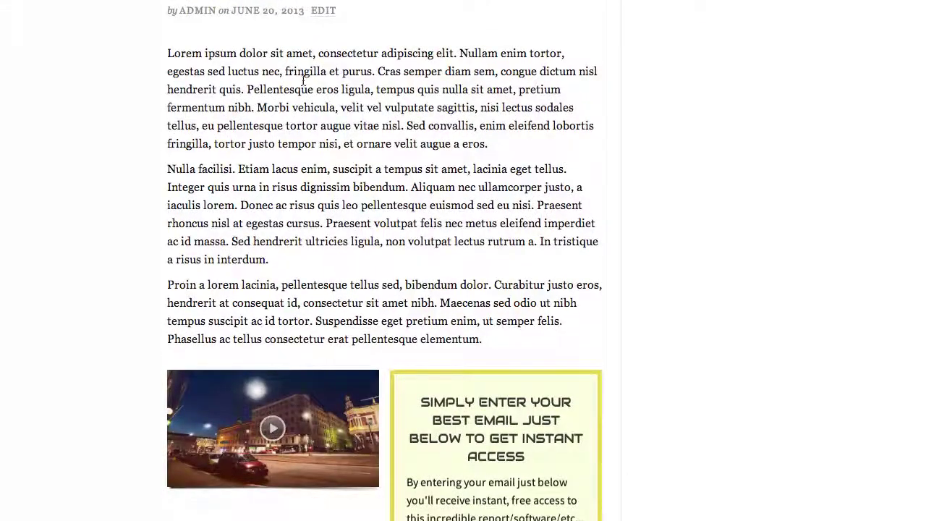
scroll(295, 111, down, 8)
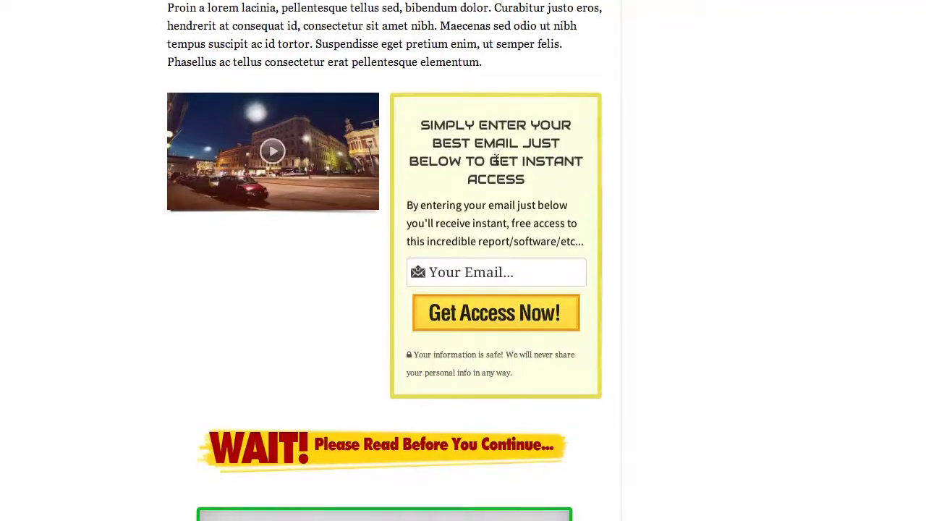
scroll(496, 162, down, 8)
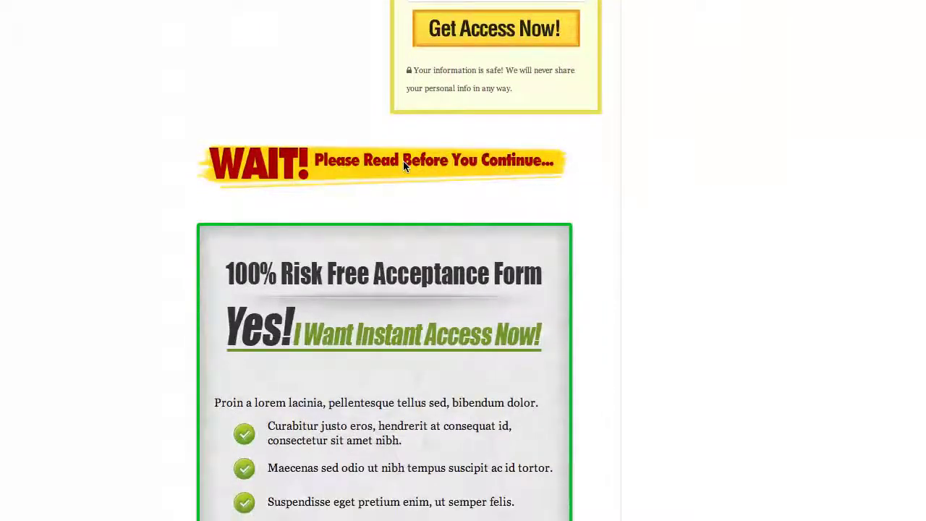
scroll(402, 160, down, 5)
scroll(434, 168, down, 3)
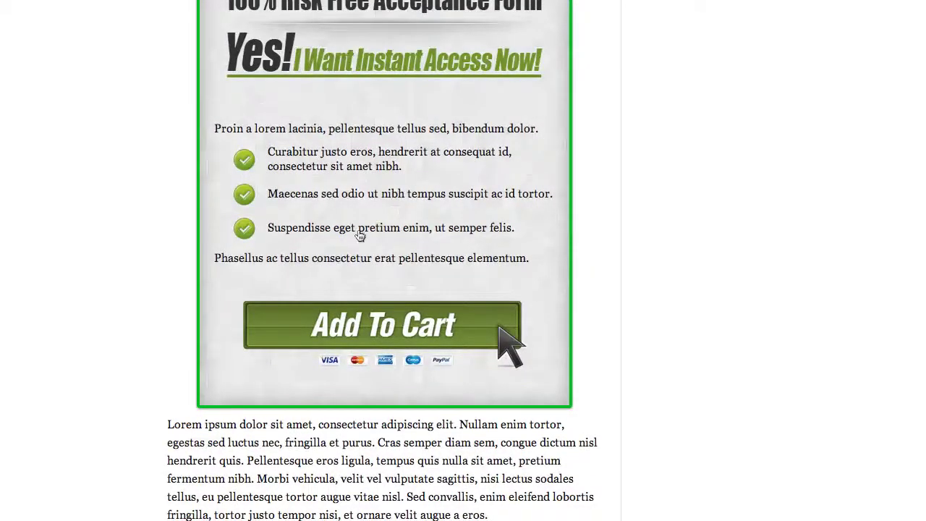
scroll(363, 347, down, 14)
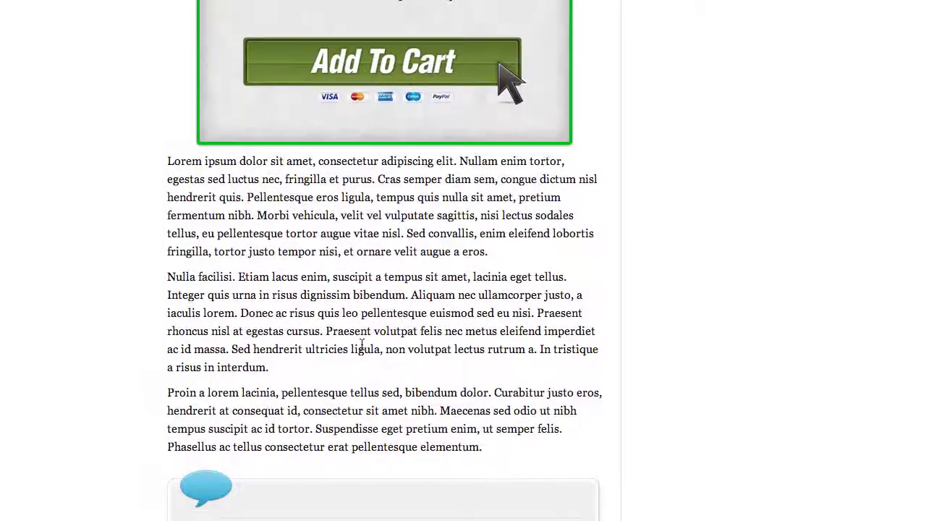
scroll(389, 303, down, 5)
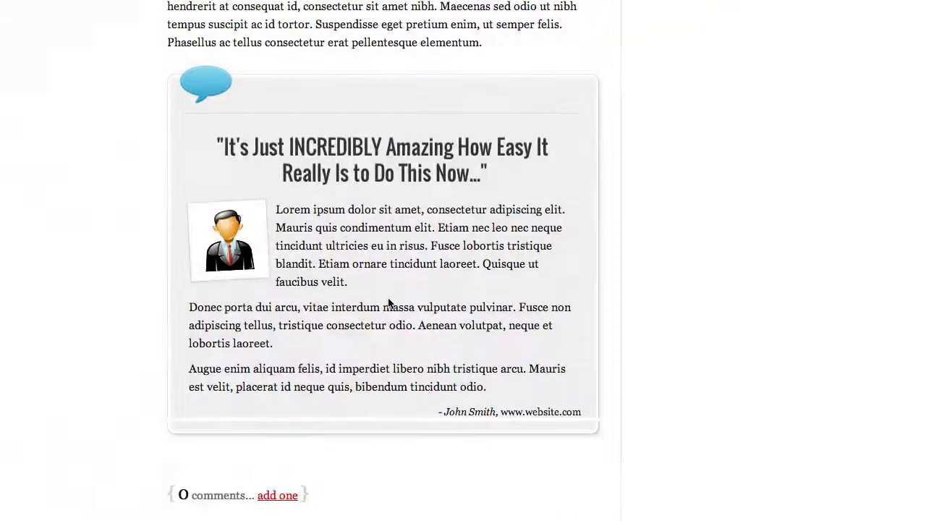
scroll(389, 302, up, 9)
scroll(389, 300, up, 20)
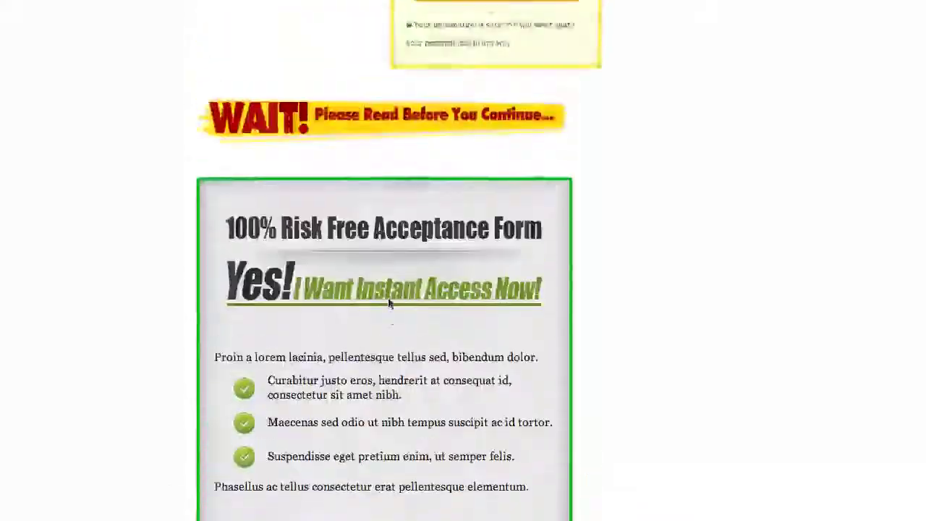
scroll(388, 302, up, 5)
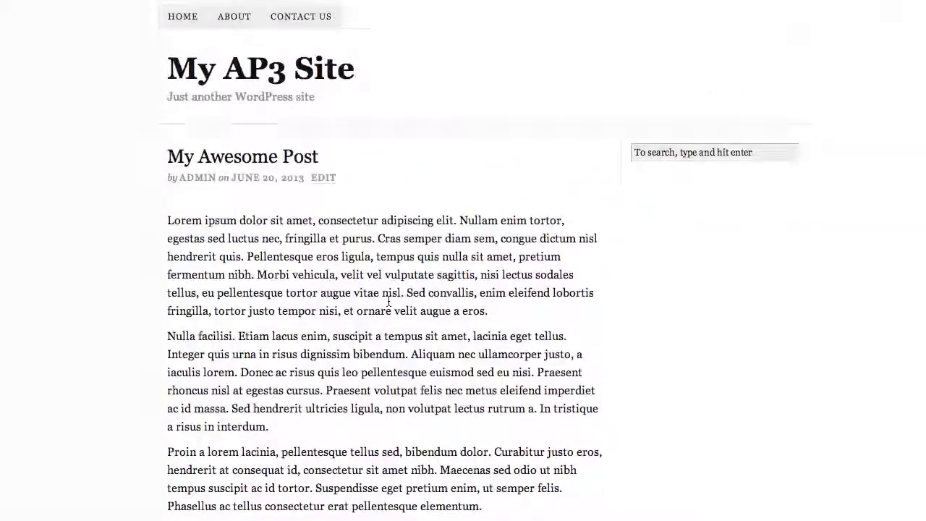
scroll(389, 302, down, 10)
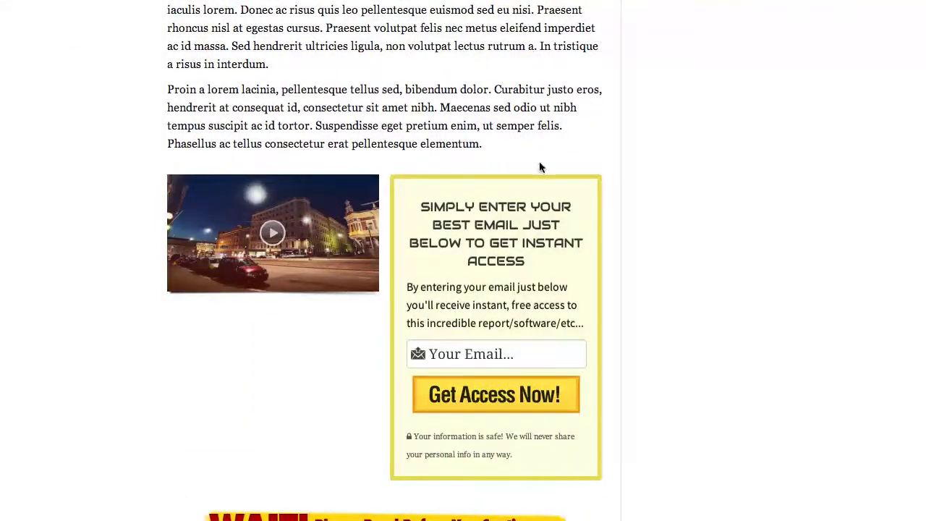
scroll(477, 182, down, 1)
scroll(477, 187, down, 2)
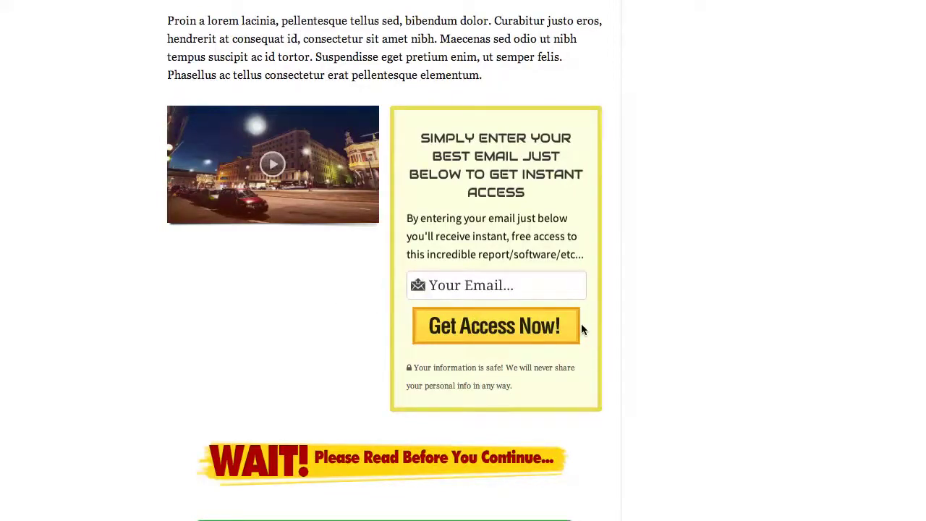
scroll(580, 325, down, 5)
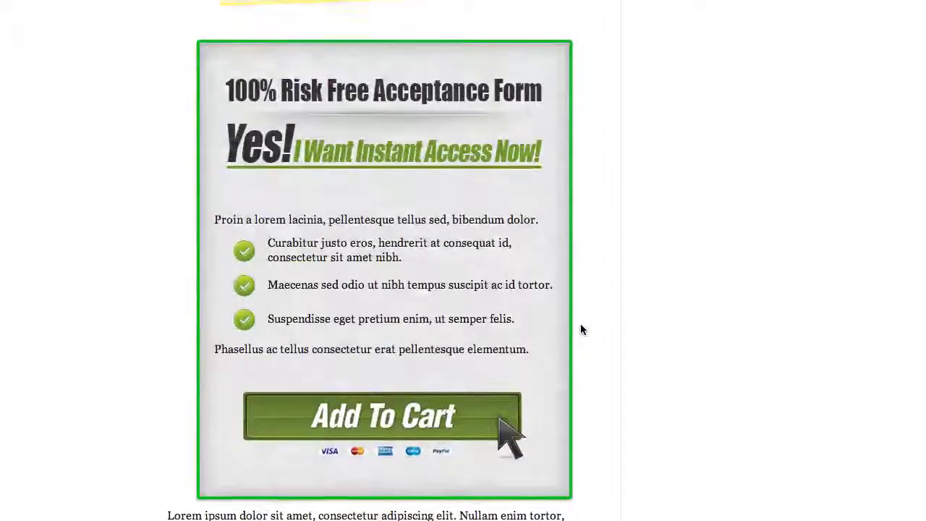
scroll(580, 330, up, 6)
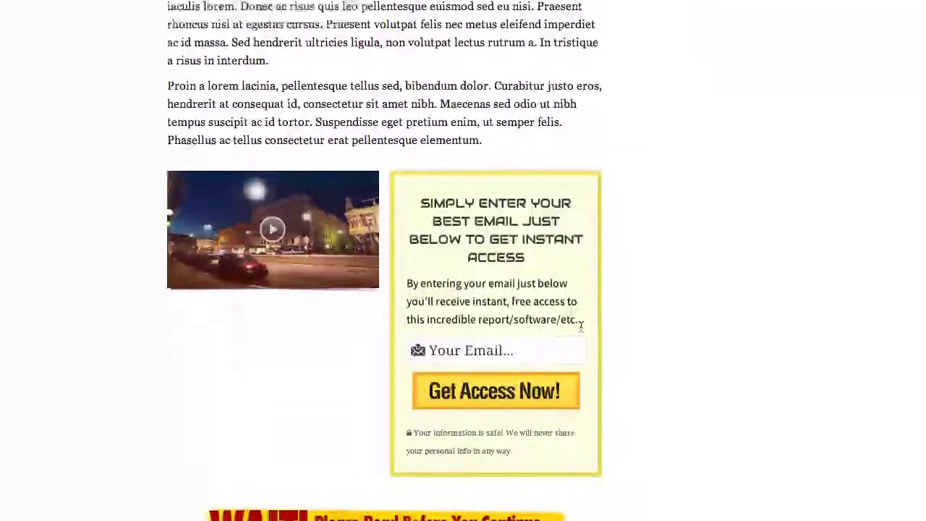
scroll(526, 247, down, 1)
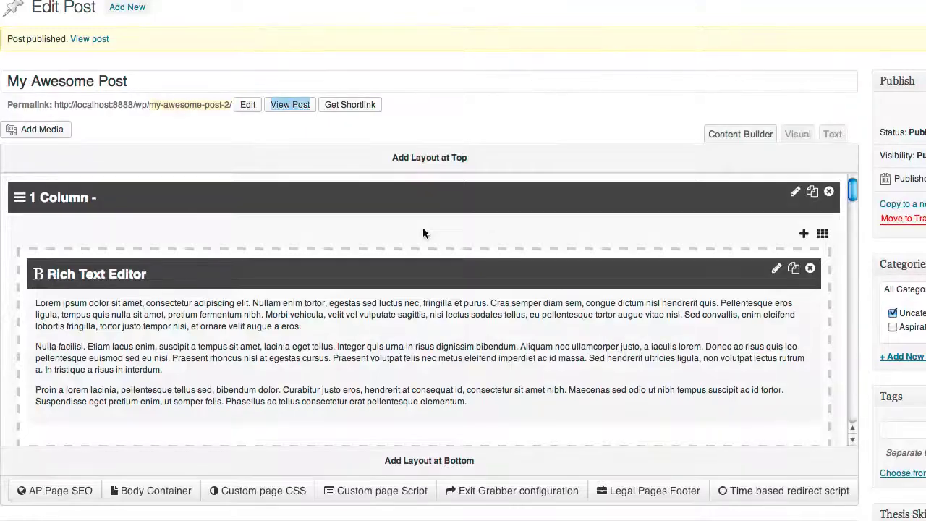
Move the Video module out of the 2 Columns row to full width below the text.
scroll(424, 233, down, 5)
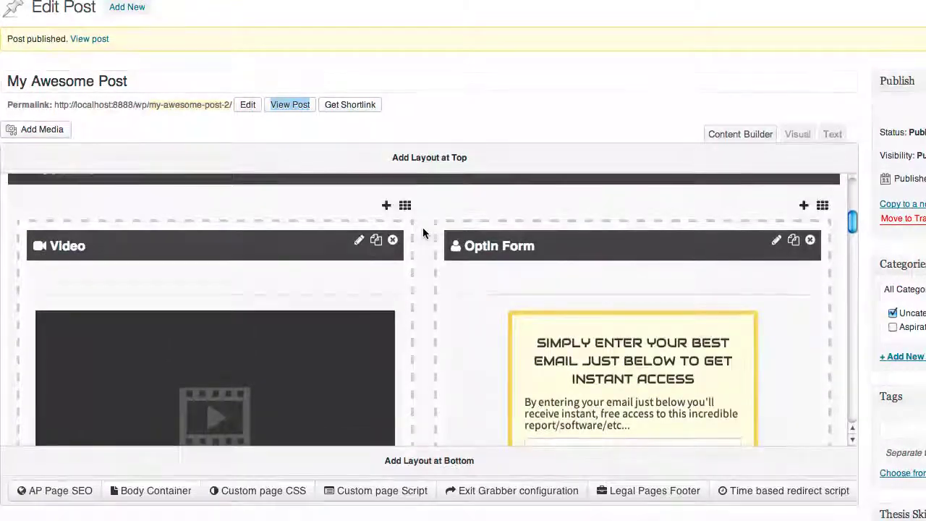
scroll(424, 232, up, 4)
drag(41, 392, 187, 246)
drag(311, 249, 357, 256)
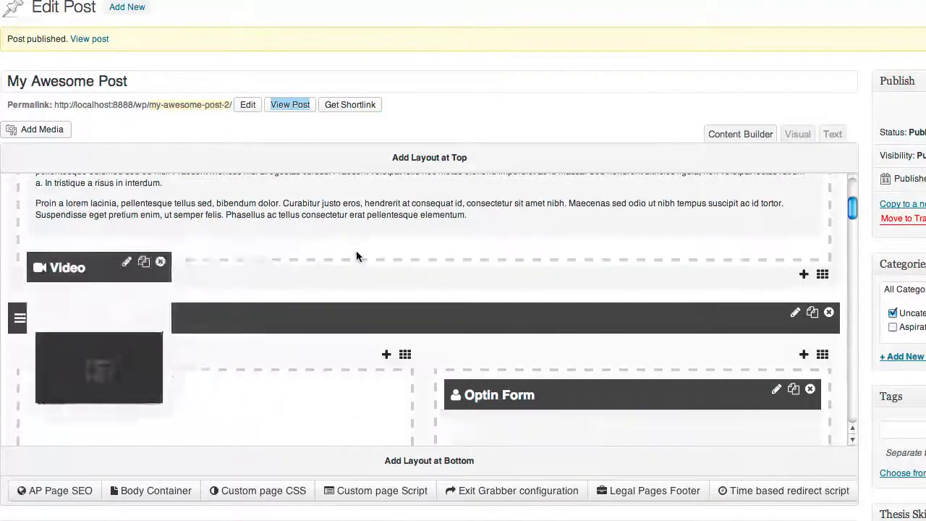
Move the Optin Form module full-width beneath the video, leaving the 2 Columns row empty.
scroll(371, 268, down, 1)
scroll(372, 268, up, 1)
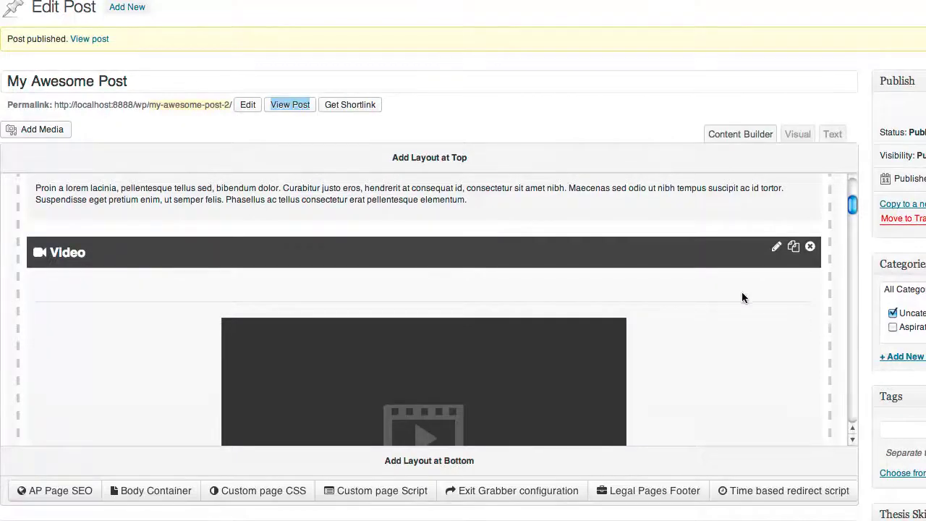
scroll(741, 292, down, 5)
scroll(741, 292, up, 2)
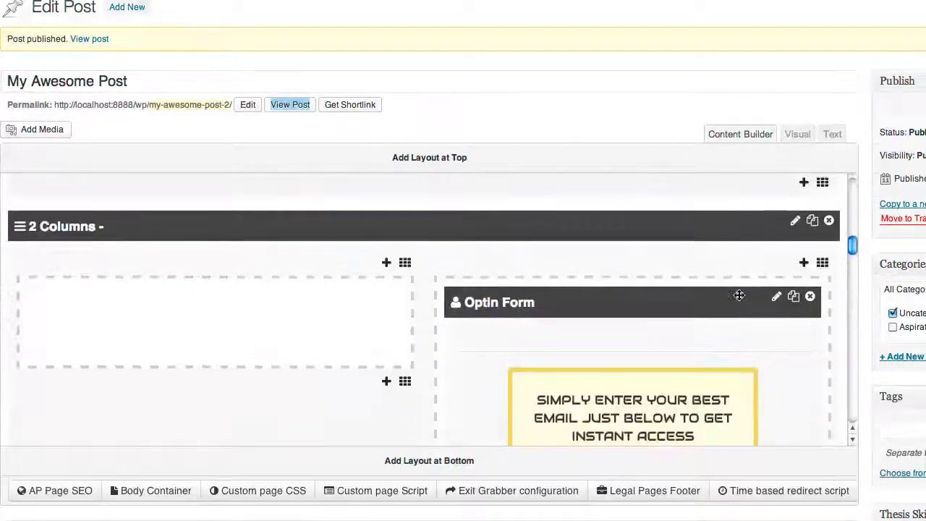
scroll(472, 302, down, 3)
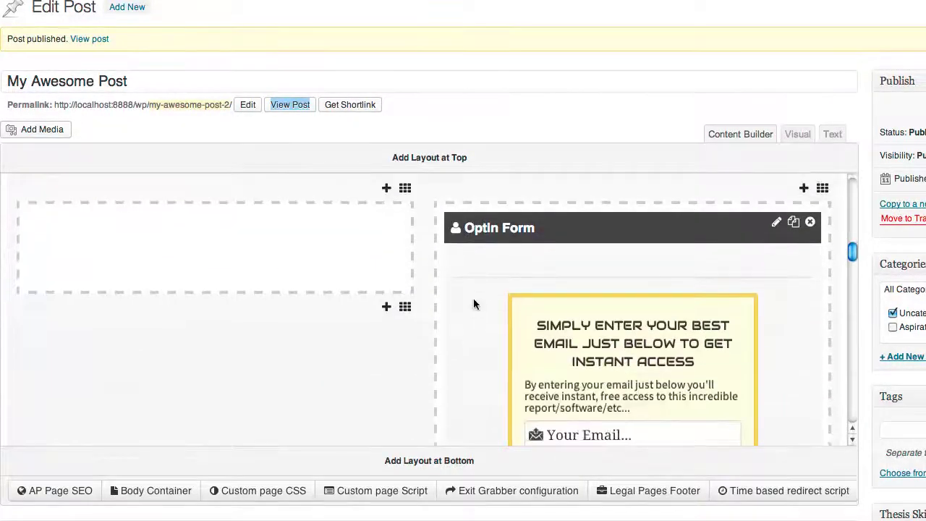
scroll(473, 296, up, 3)
drag(472, 312, 376, 325)
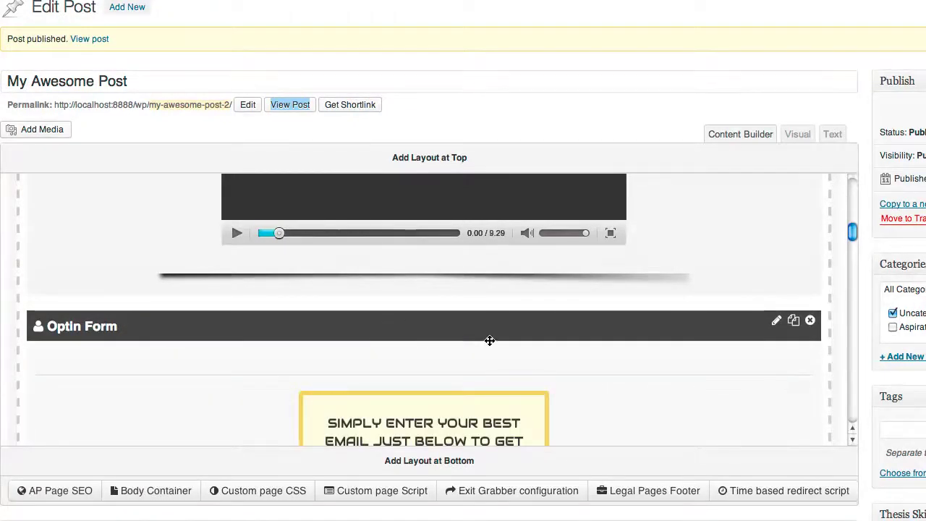
scroll(475, 345, down, 10)
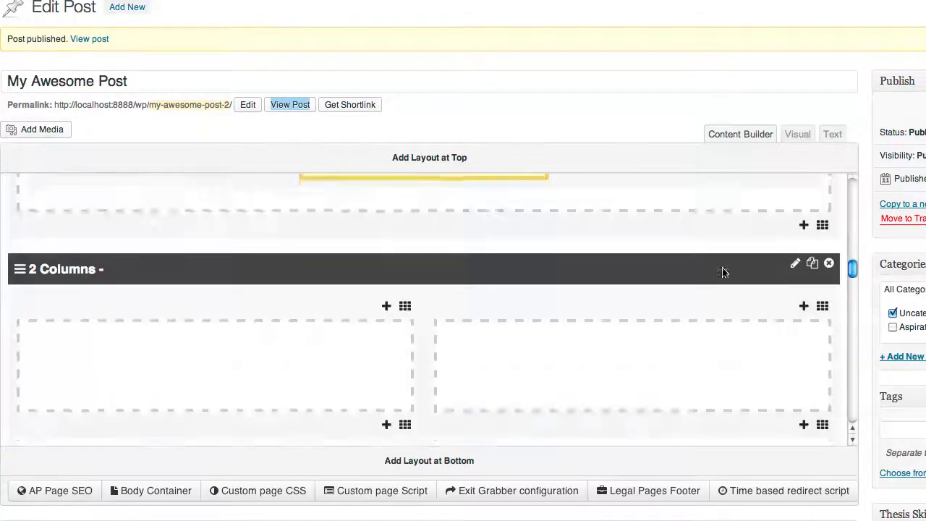
scroll(794, 247, up, 1)
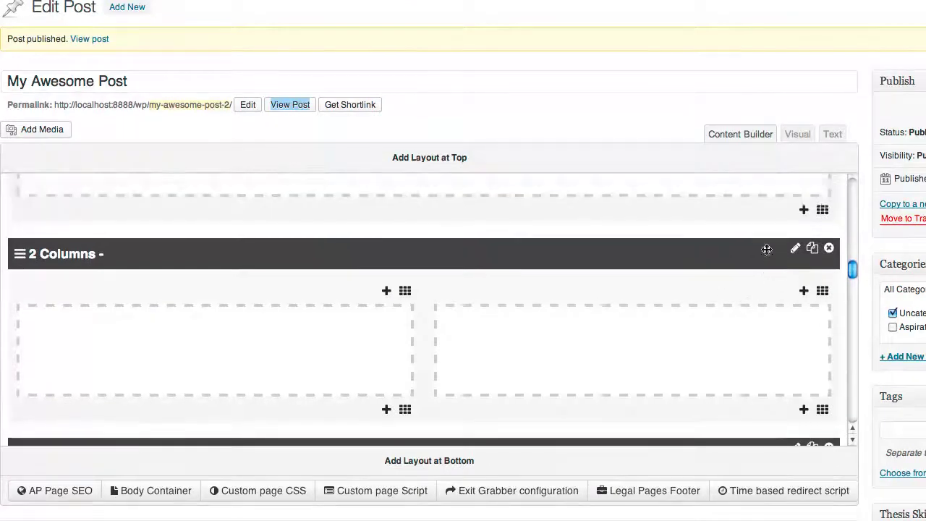
click(830, 250)
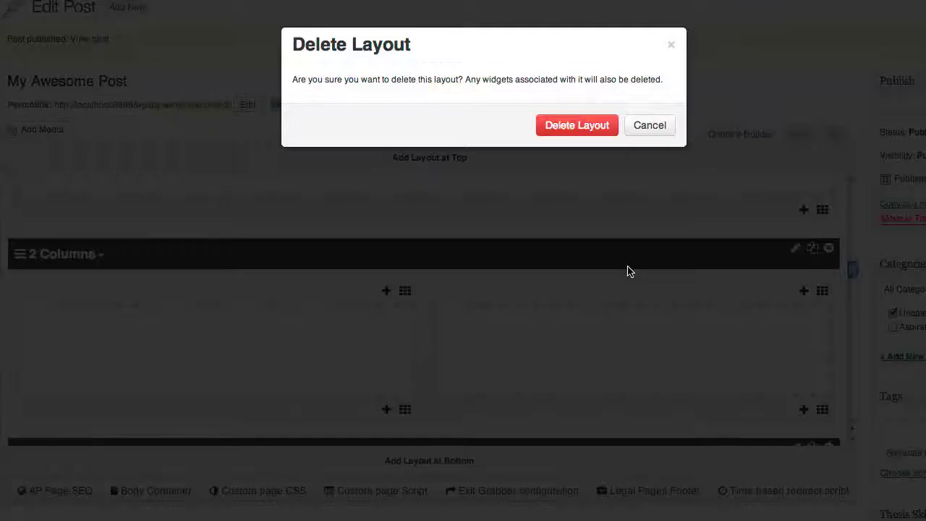
click(555, 128)
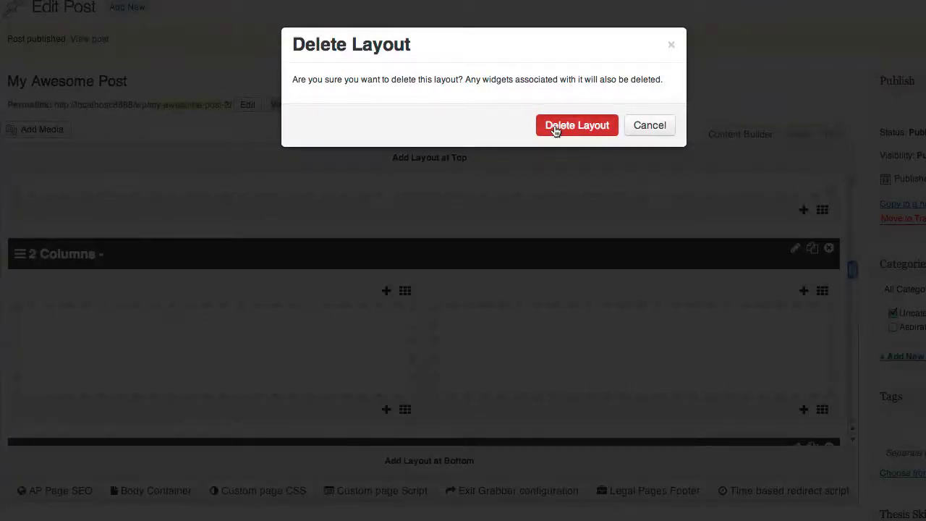
scroll(556, 271, down, 5)
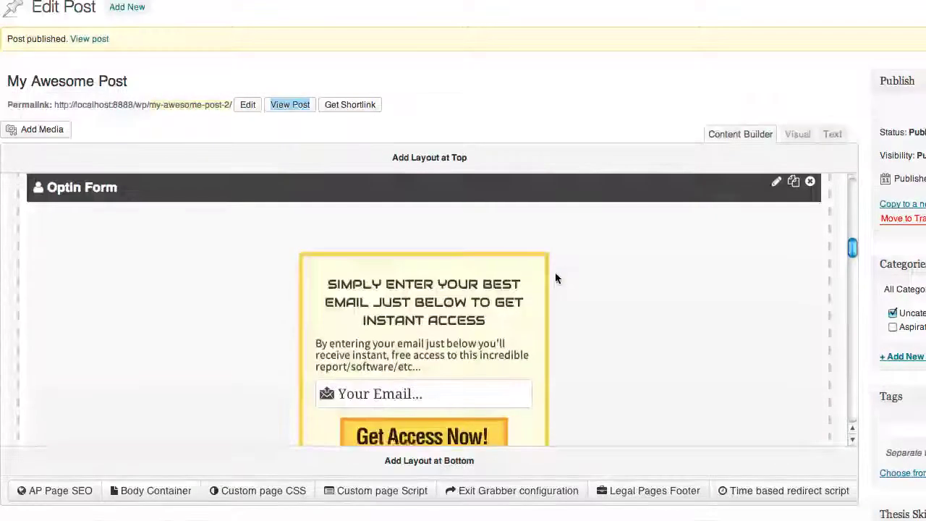
scroll(354, 221, down, 2)
scroll(355, 221, up, 2)
scroll(279, 300, down, 2)
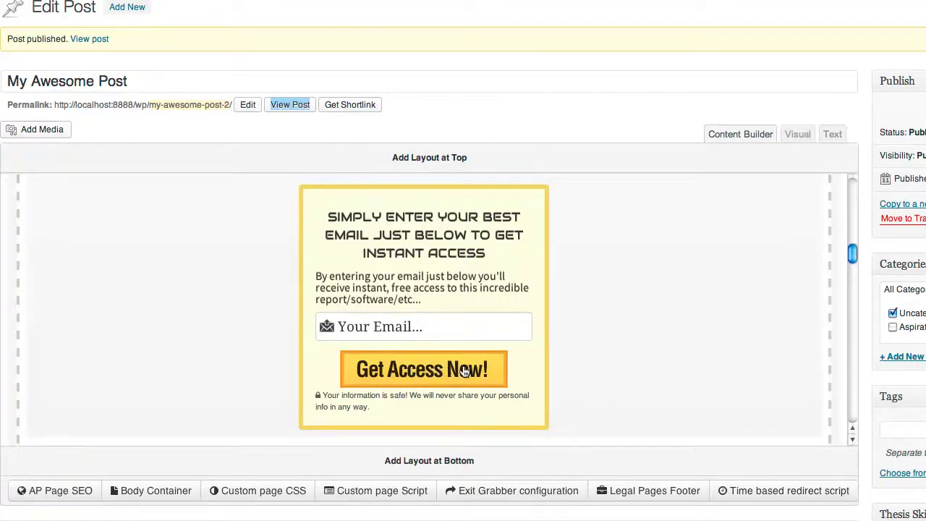
scroll(467, 369, up, 2)
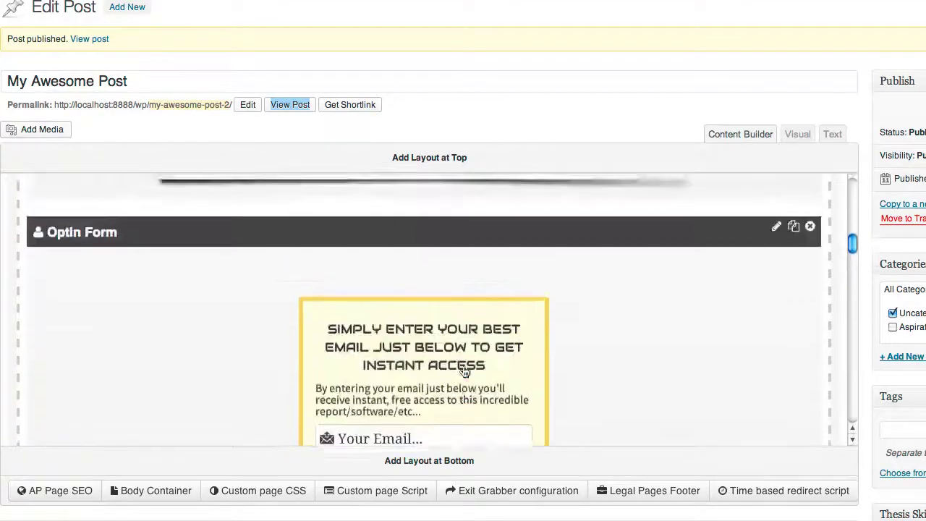
Set the Optin Form's box style to Light Blue Style and its layout to Inline.
click(776, 229)
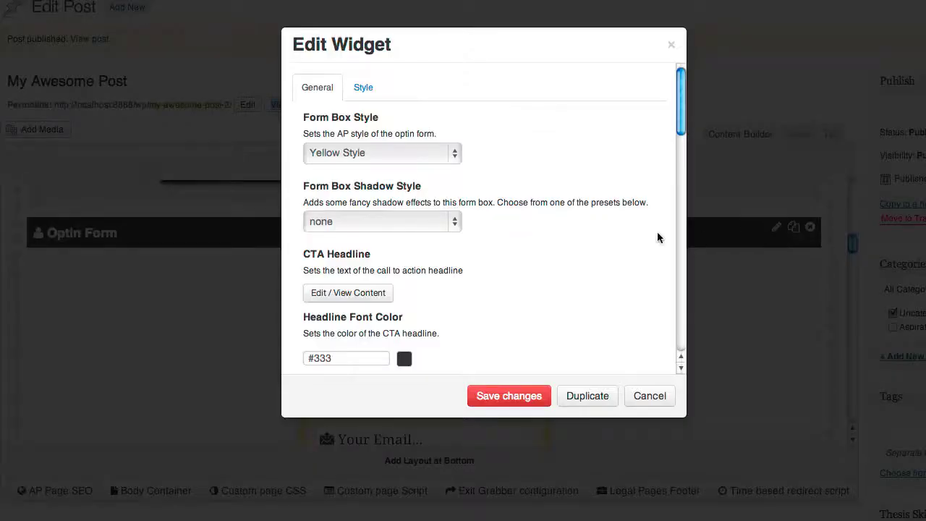
click(375, 155)
click(370, 136)
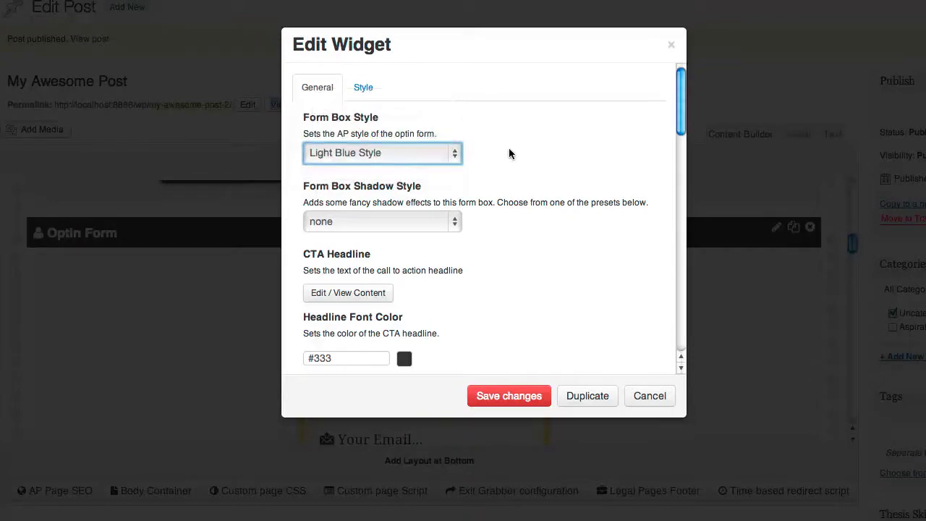
scroll(509, 153, down, 5)
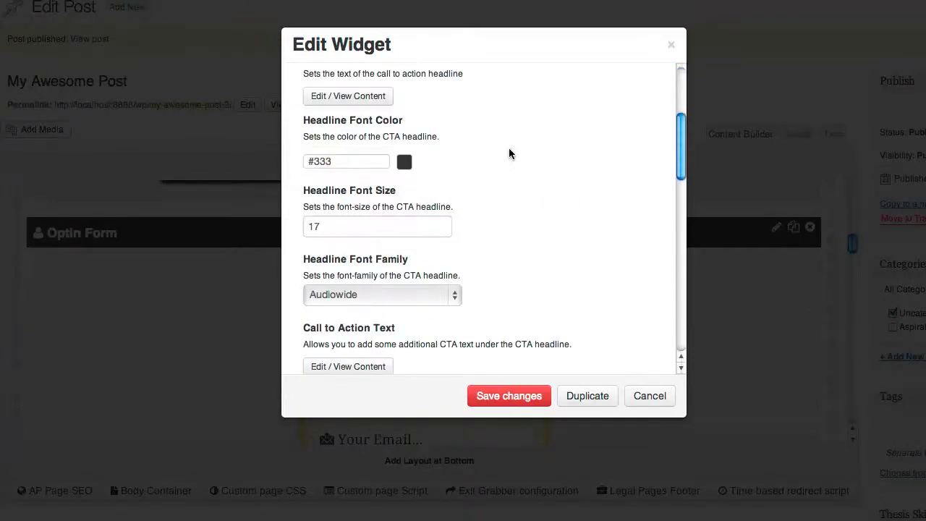
scroll(508, 153, down, 10)
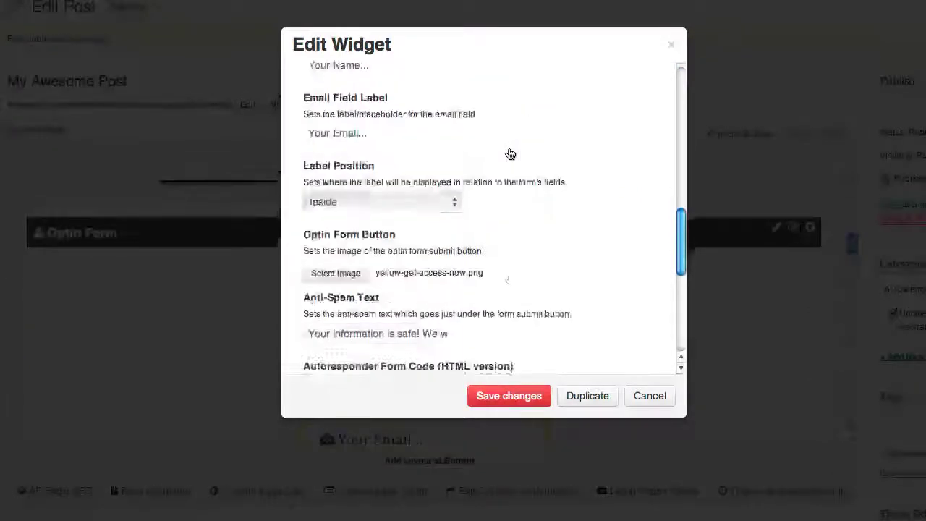
scroll(510, 154, down, 9)
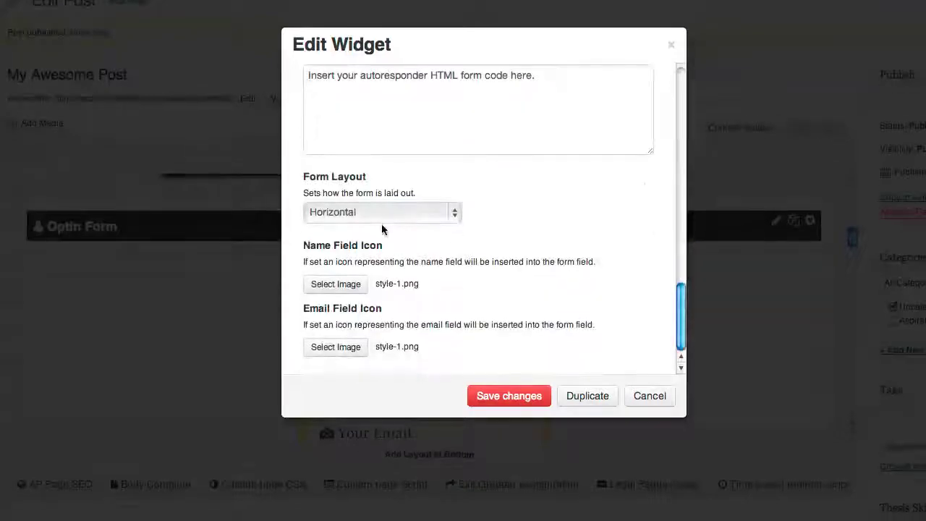
click(378, 220)
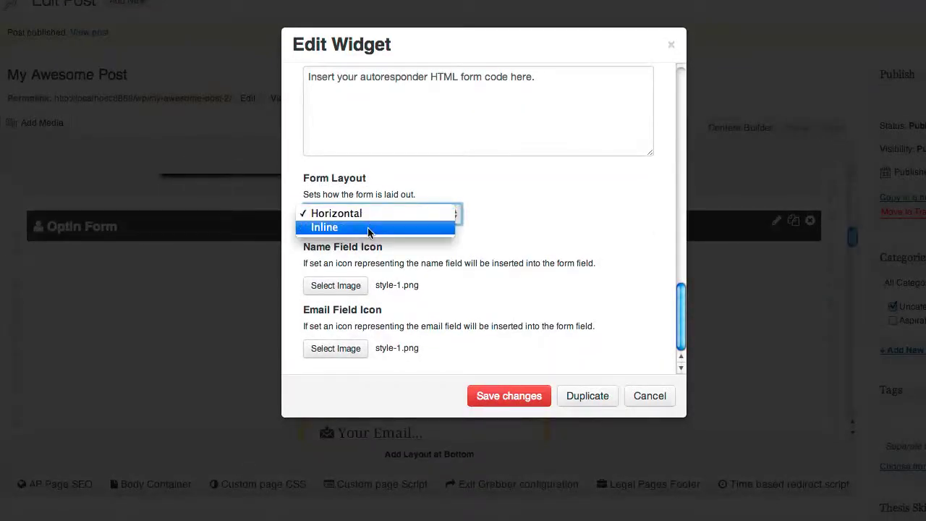
click(369, 227)
click(511, 253)
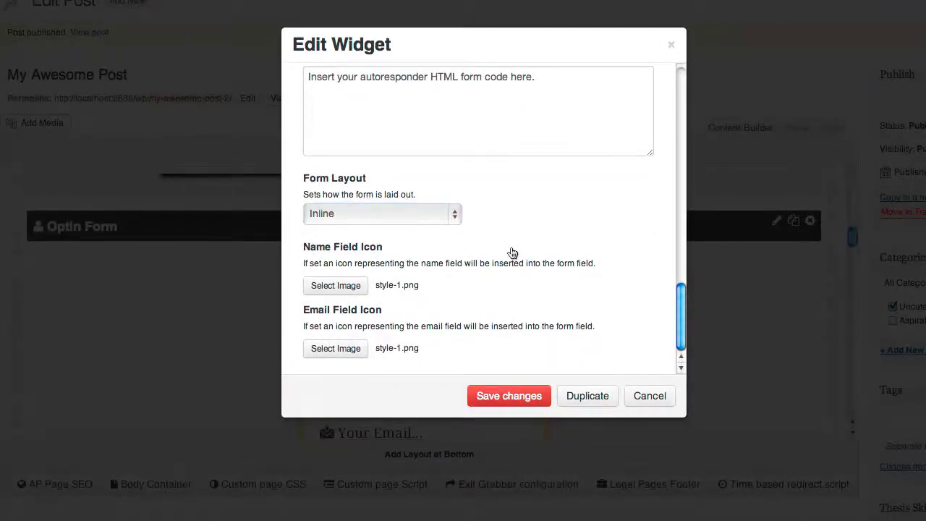
scroll(511, 252, up, 5)
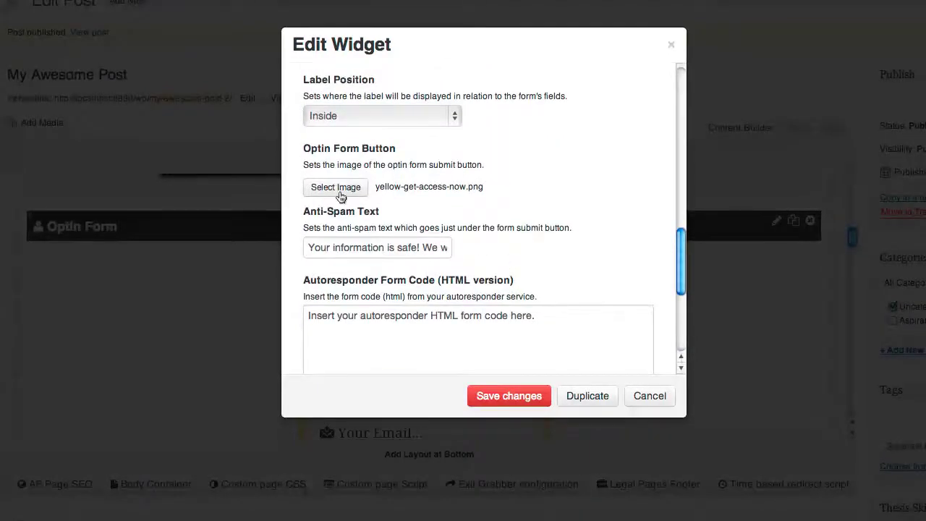
Use yellow-get-instant-access-1 as the submit button image and save the optin form.
click(415, 195)
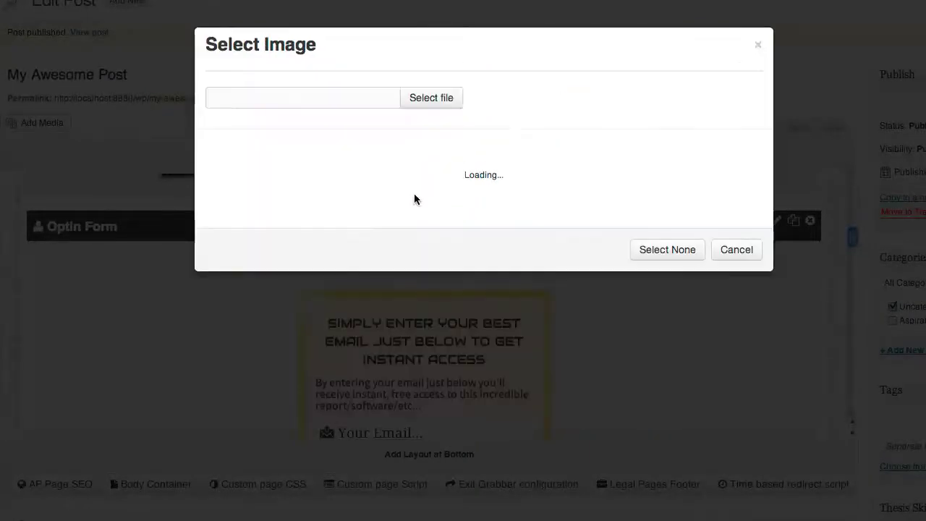
scroll(487, 209, down, 2)
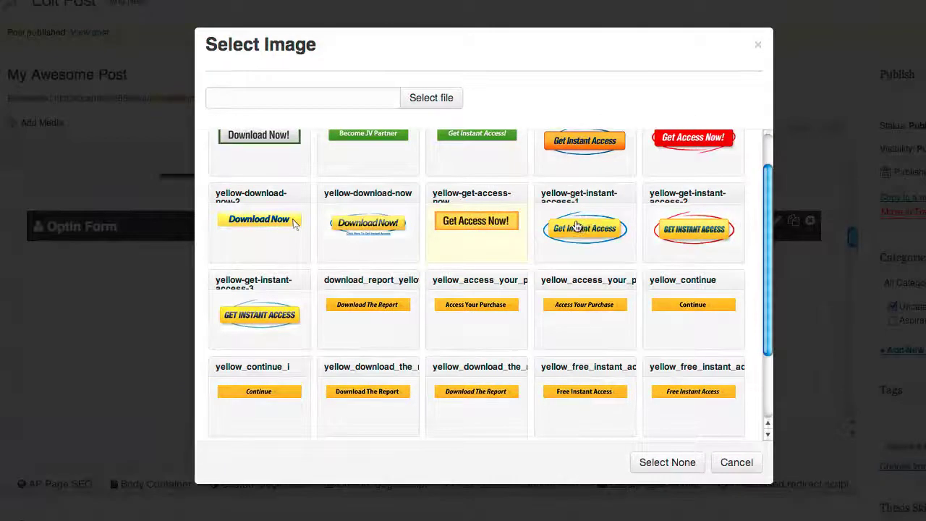
click(590, 229)
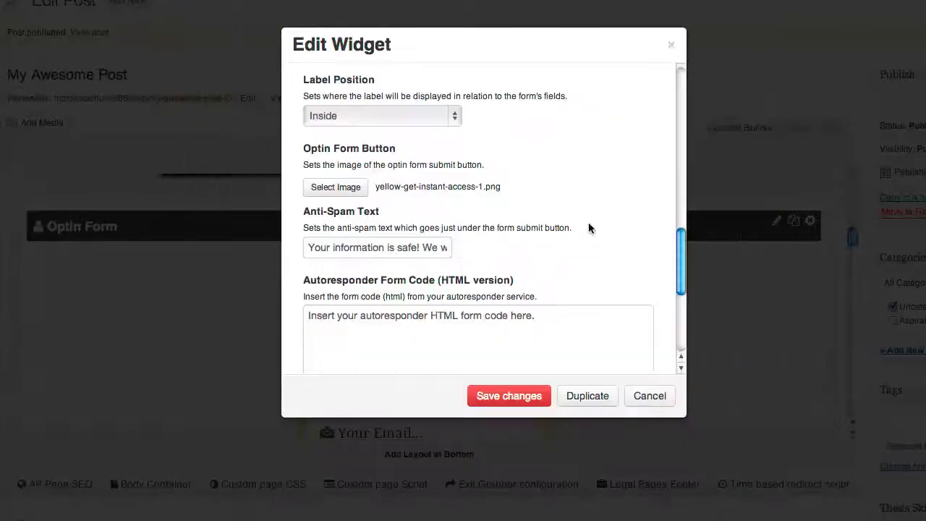
click(506, 396)
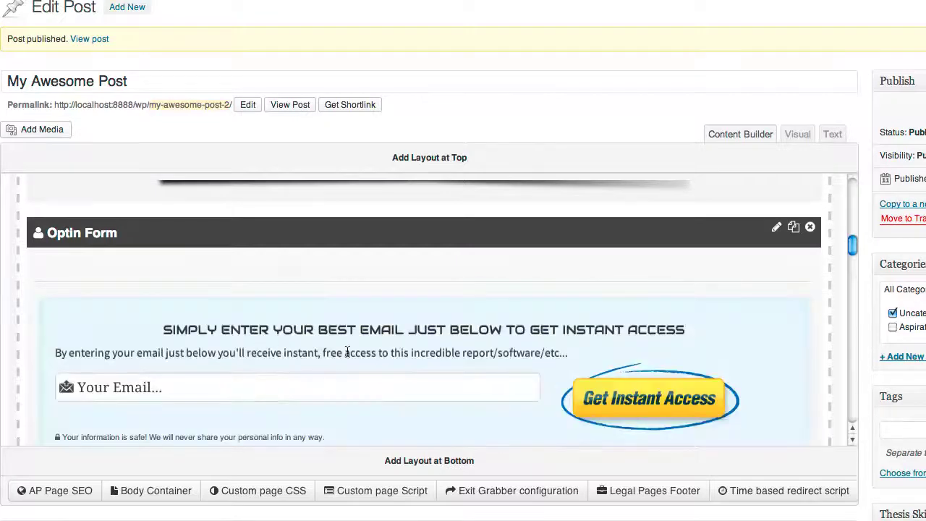
scroll(406, 326, down, 2)
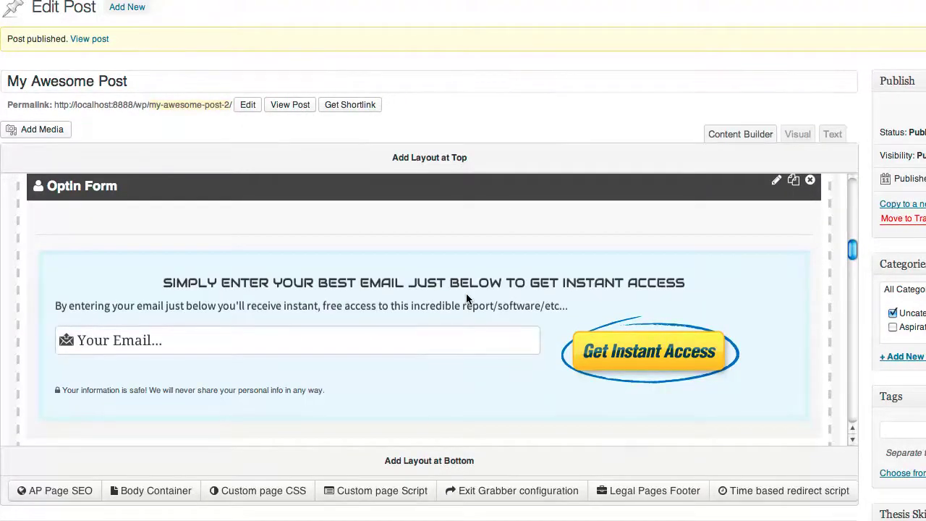
Scroll the reloaded live 'My Awesome Post' page to view the result.
scroll(465, 293, down, 2)
scroll(465, 294, up, 3)
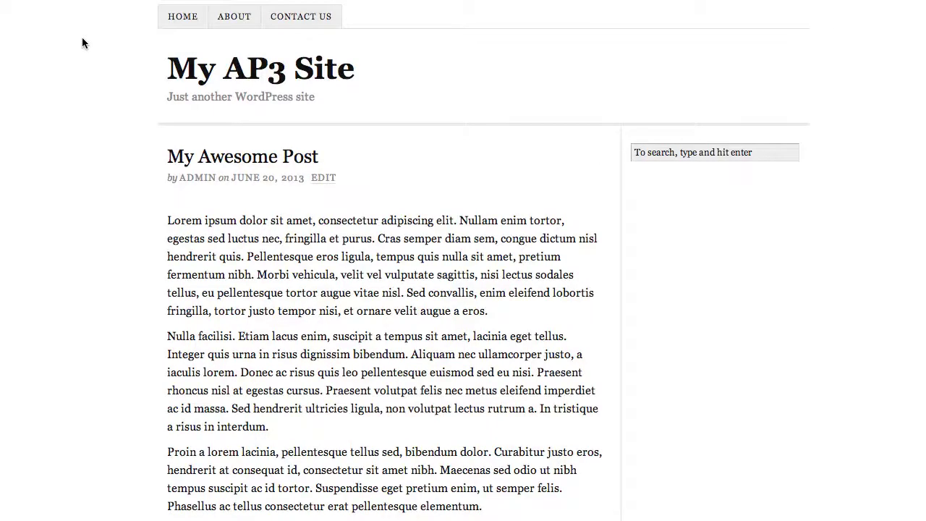
Scroll the live post to check the light blue optin form, then go back to the Edit Post screen.
scroll(82, 37, down, 3)
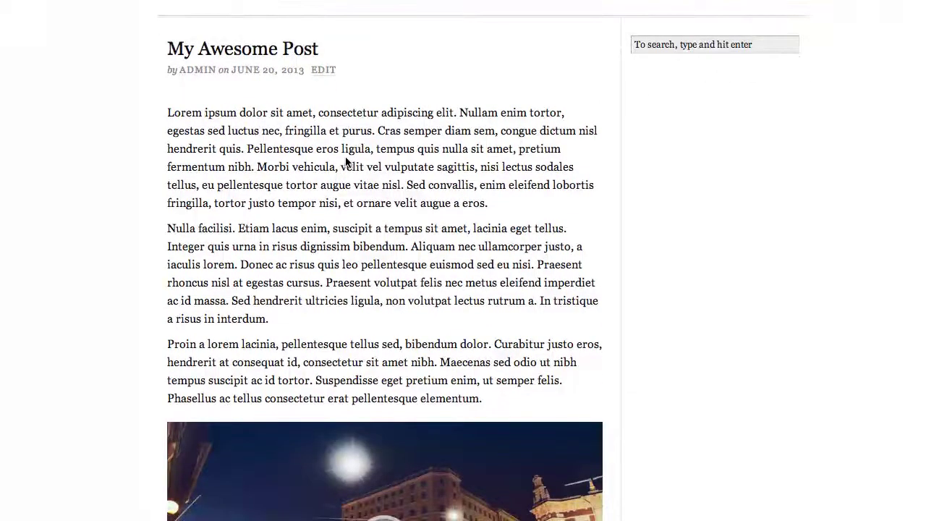
scroll(345, 162, down, 5)
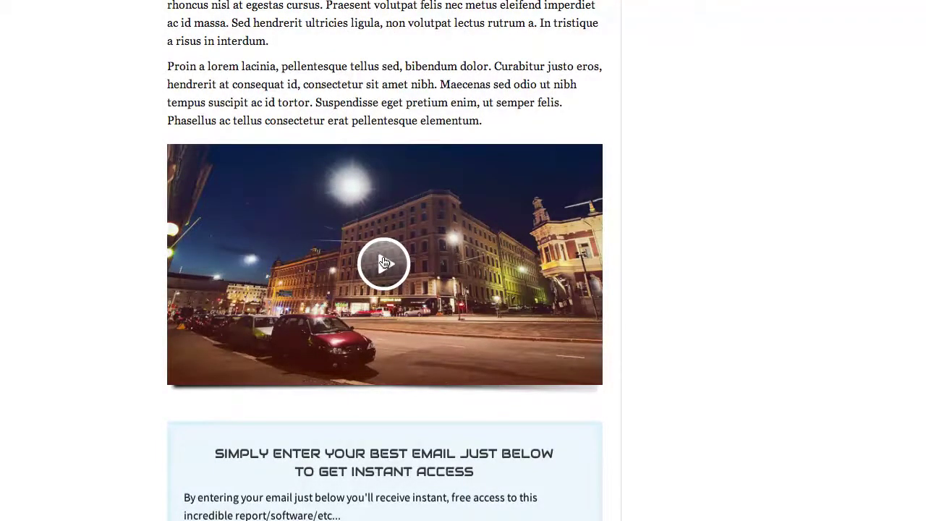
scroll(198, 416, down, 3)
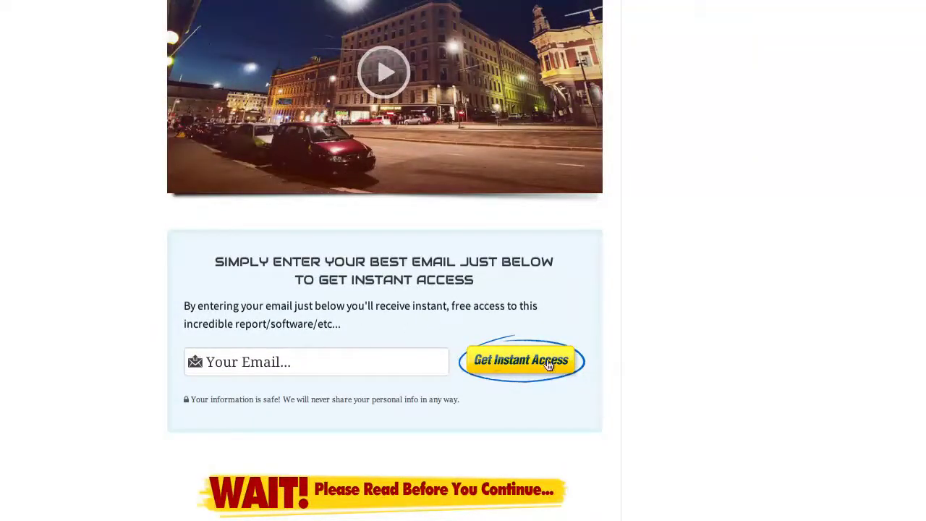
scroll(321, 350, down, 4)
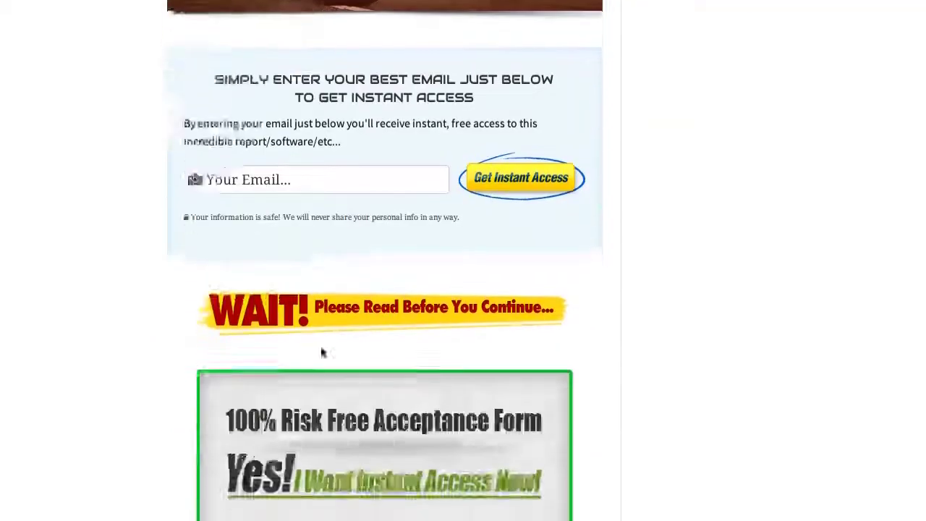
scroll(315, 256, down, 4)
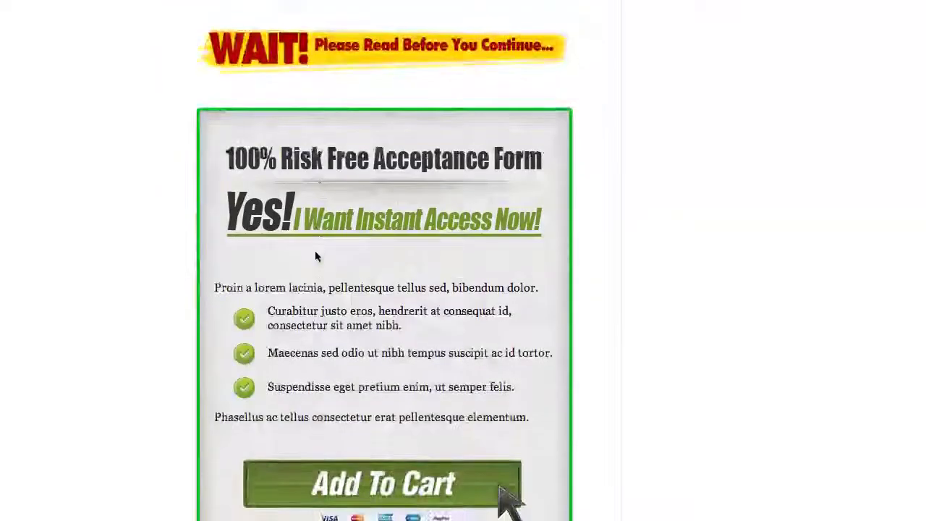
scroll(326, 221, down, 10)
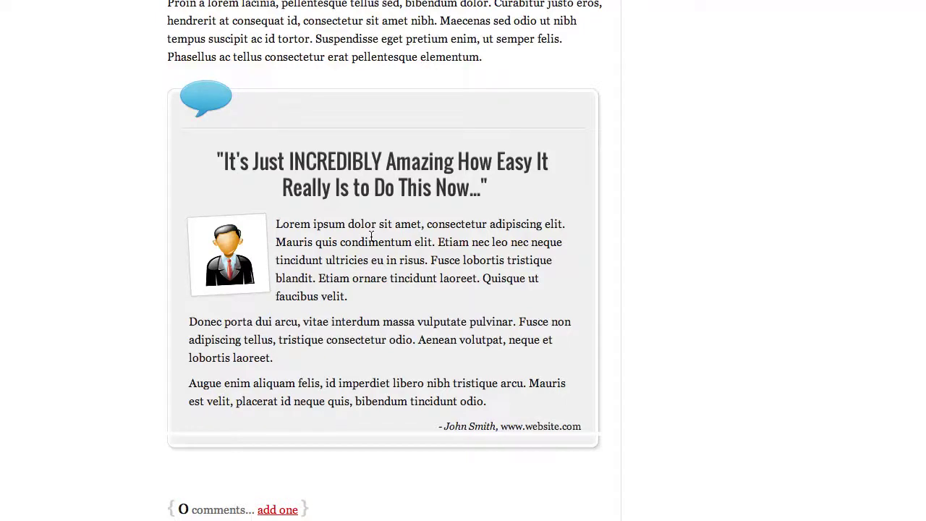
scroll(371, 236, up, 4)
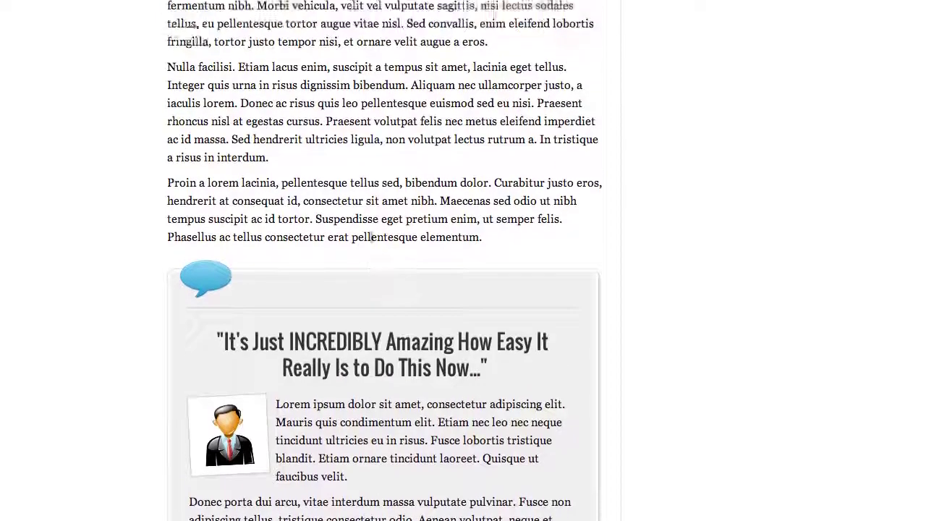
scroll(371, 236, up, 7)
scroll(371, 237, down, 1)
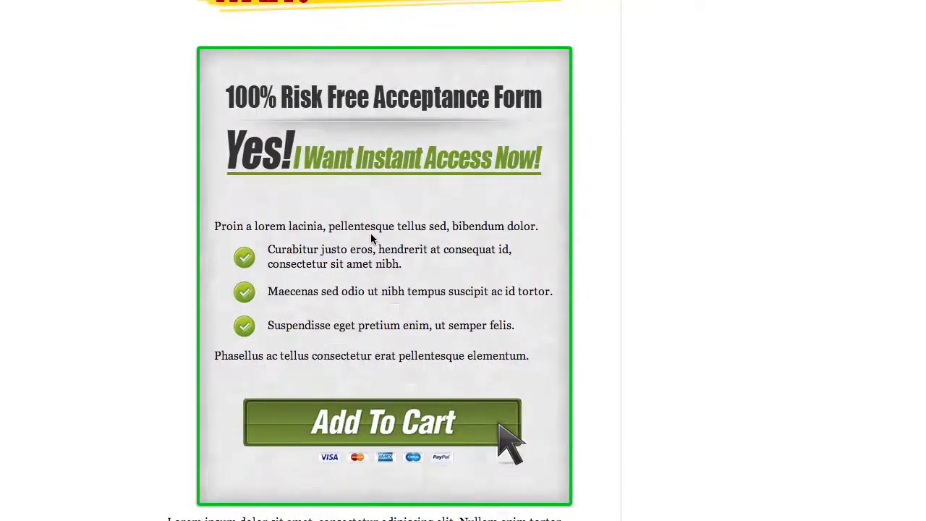
key(ctrl+Tab)
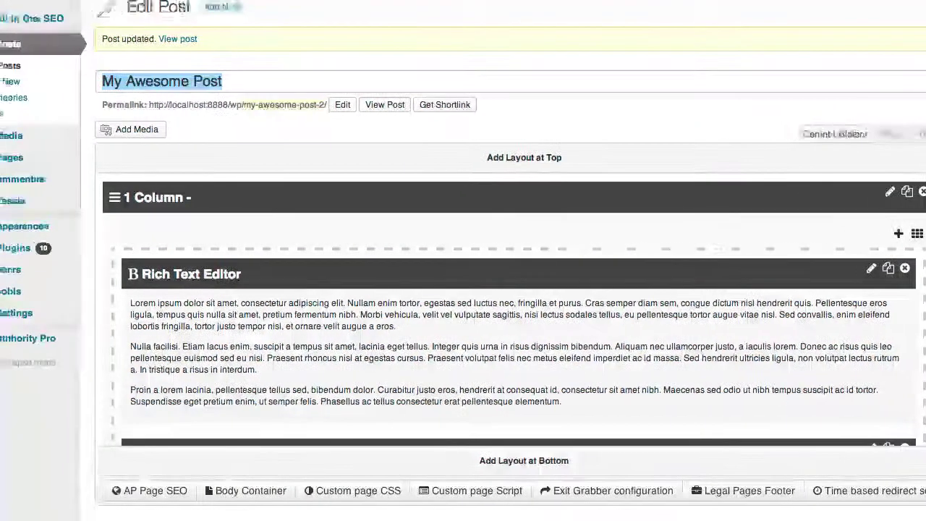
Go to Authority Pro > Dashboard from the admin sidebar.
mouse_move(43, 340)
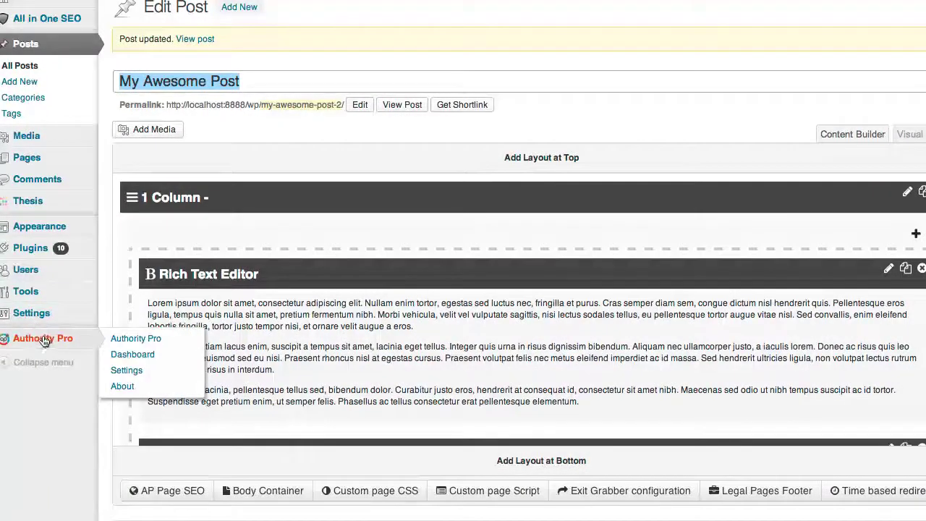
click(133, 358)
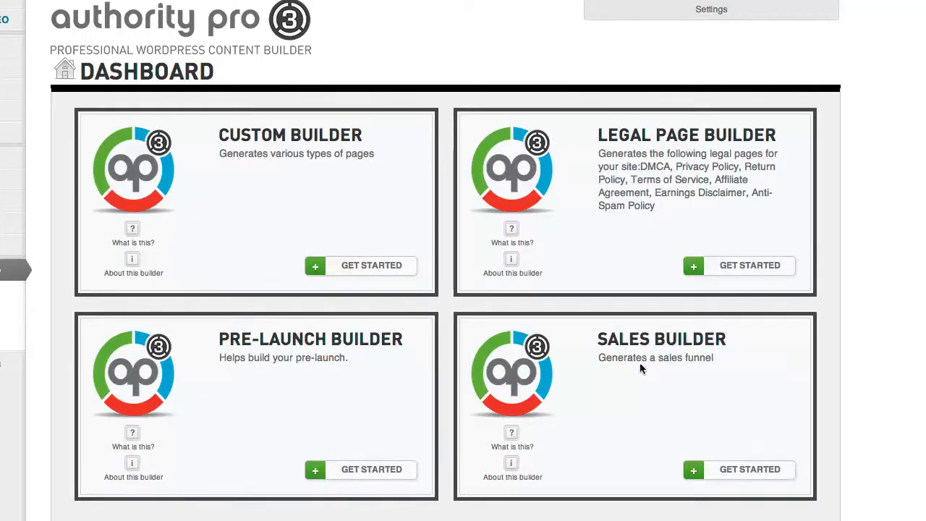
Start a Sales Builder, name it 'My AP3 Sales Builder', and create it.
click(735, 479)
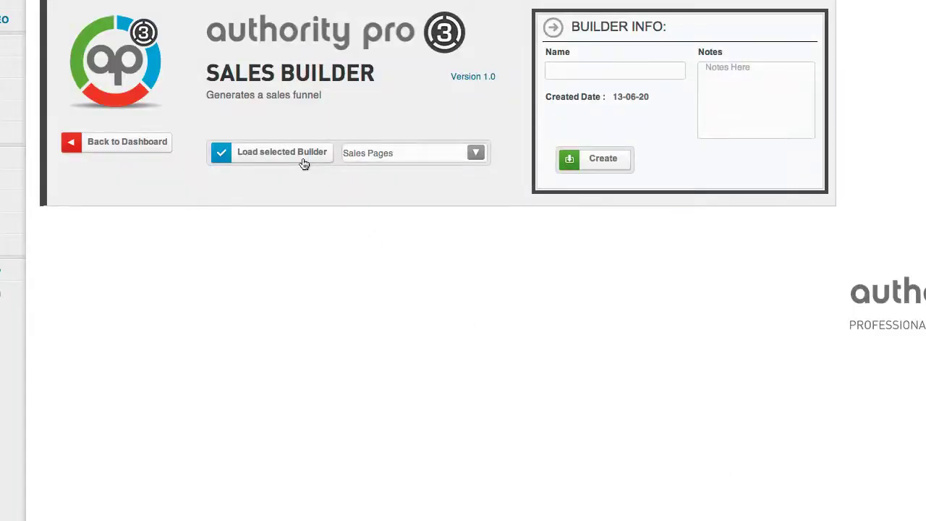
click(630, 69)
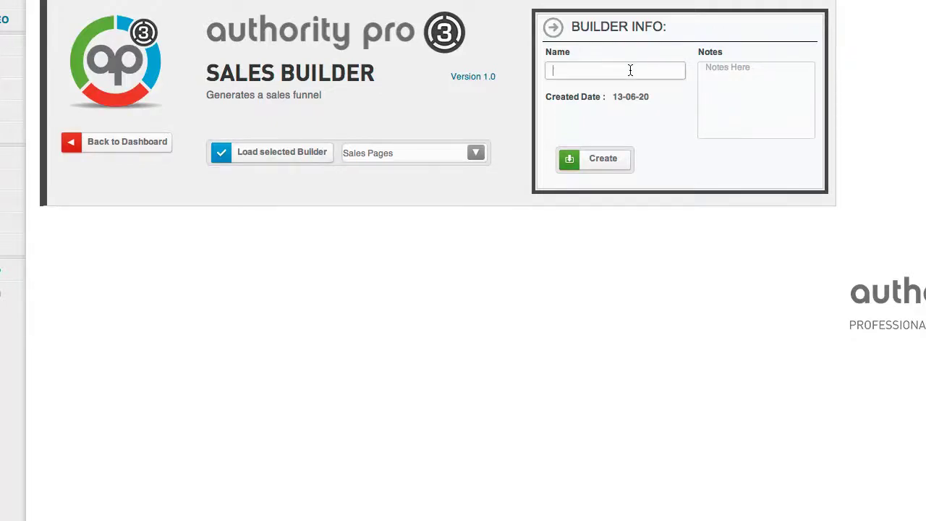
text(My AP#)
key(BackSpace)
text(3 Sales Builder)
click(596, 171)
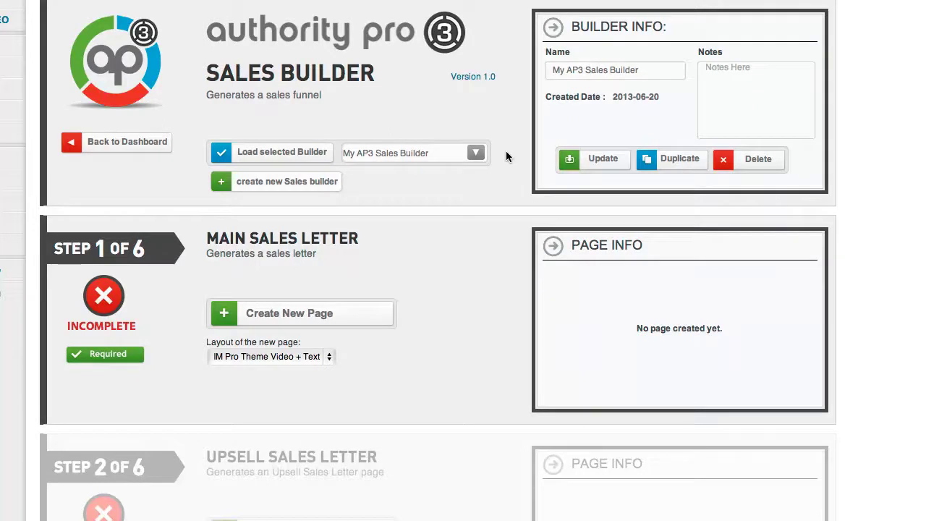
scroll(505, 150, down, 2)
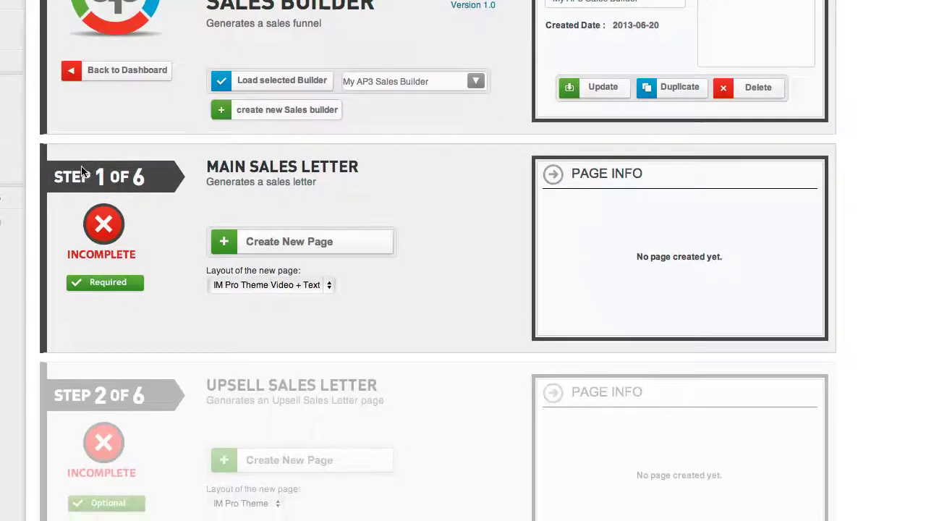
scroll(69, 163, down, 1)
scroll(93, 145, down, 3)
scroll(92, 146, down, 3)
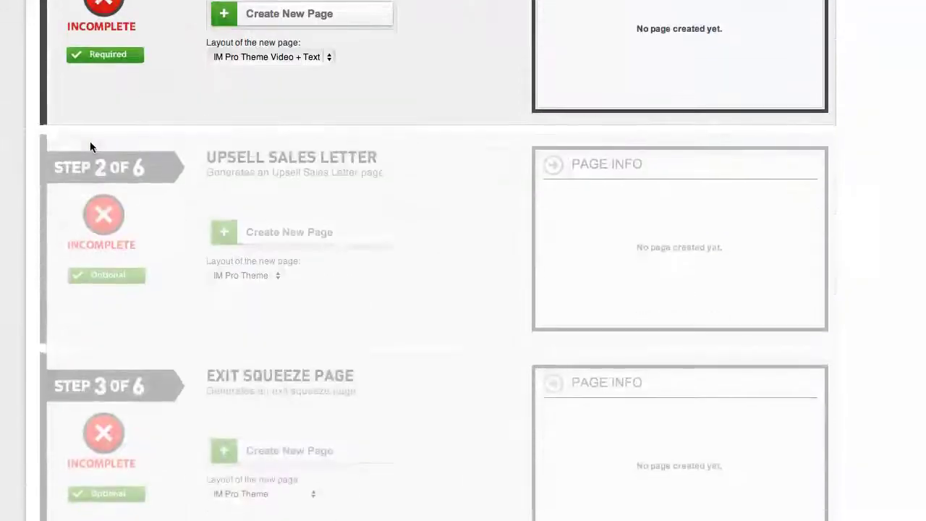
scroll(124, 242, down, 2)
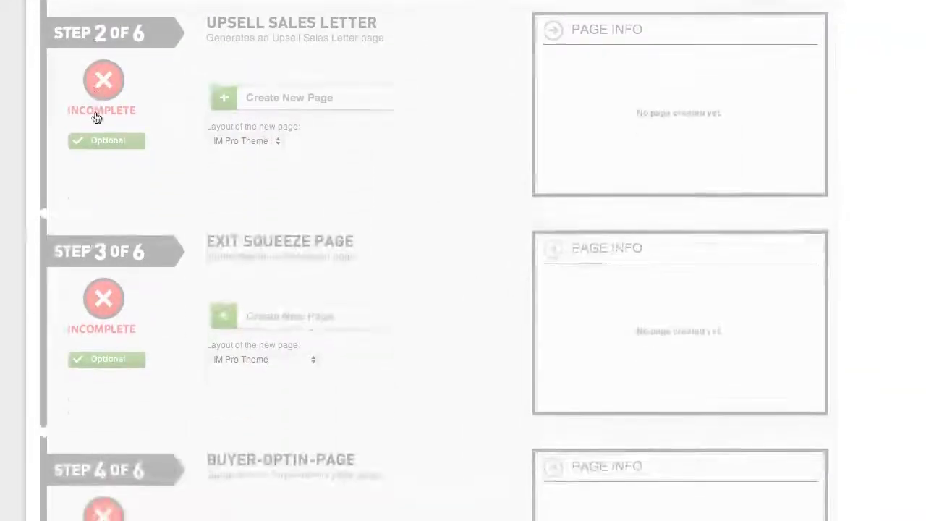
scroll(124, 246, down, 3)
scroll(124, 246, down, 3)
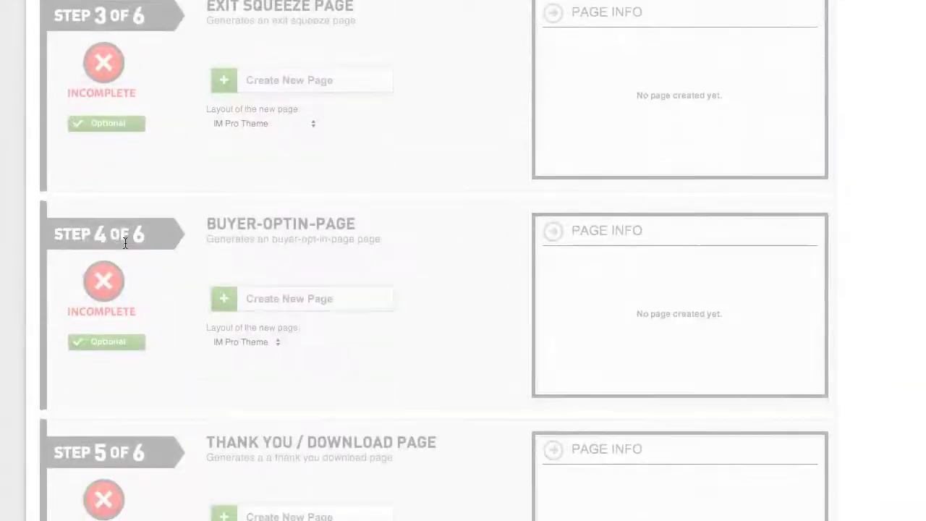
scroll(143, 235, down, 2)
scroll(141, 233, down, 5)
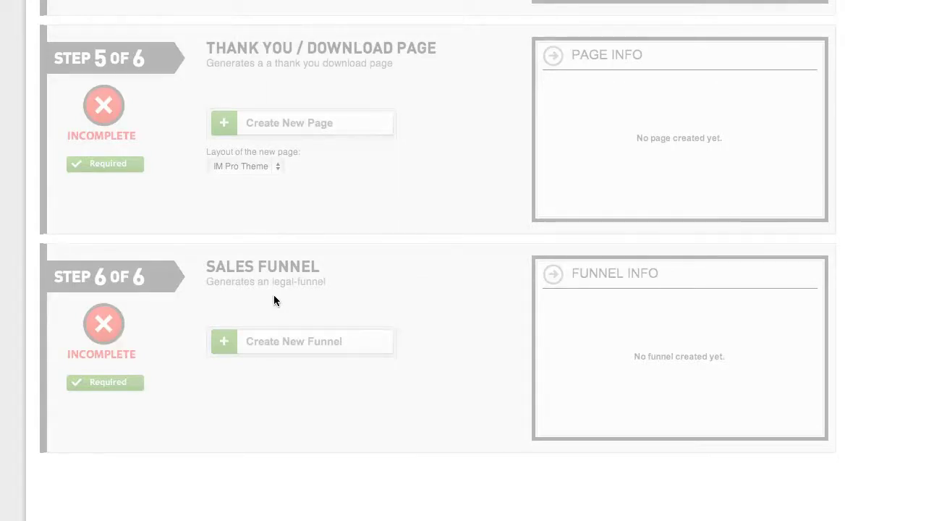
scroll(275, 298, up, 12)
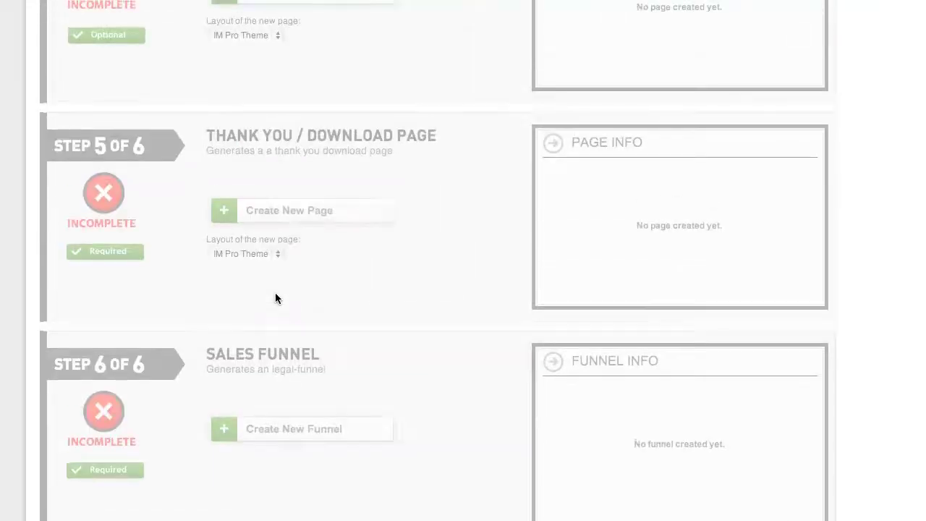
scroll(275, 295, up, 3)
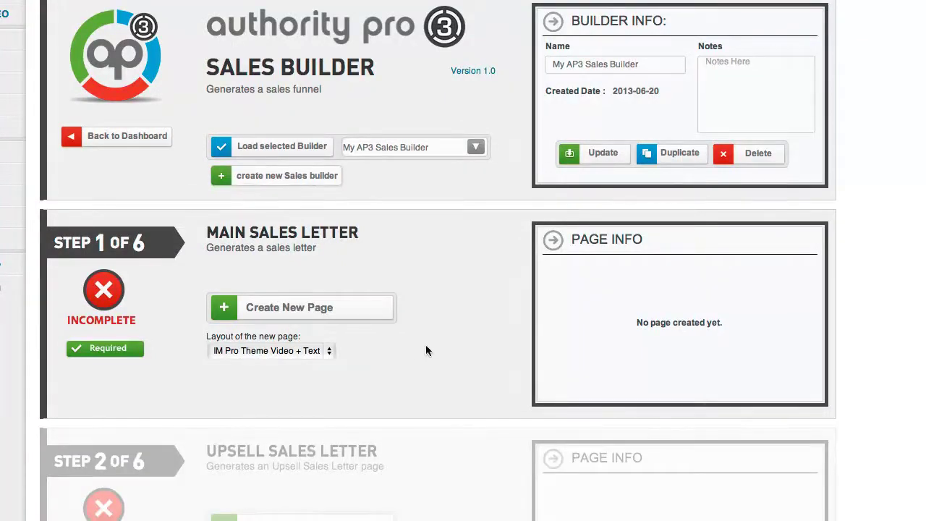
Create the main sales letter page from the IM Pro Theme Video + Text layout and review its modules.
click(309, 308)
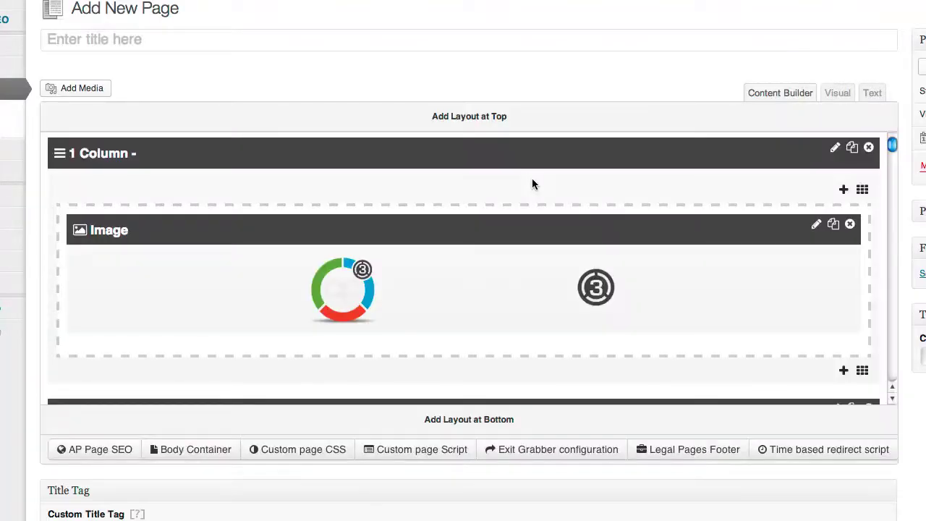
scroll(532, 184, down, 5)
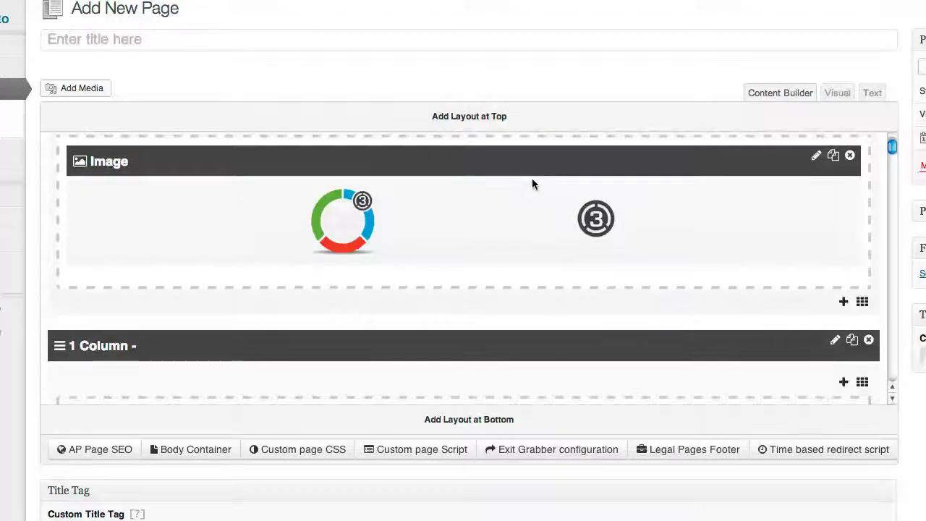
scroll(532, 183, down, 10)
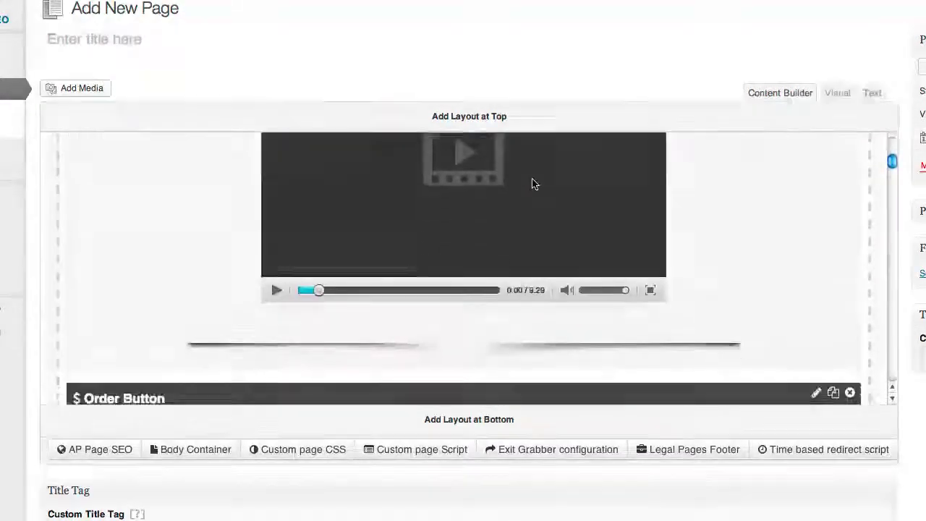
scroll(532, 184, down, 10)
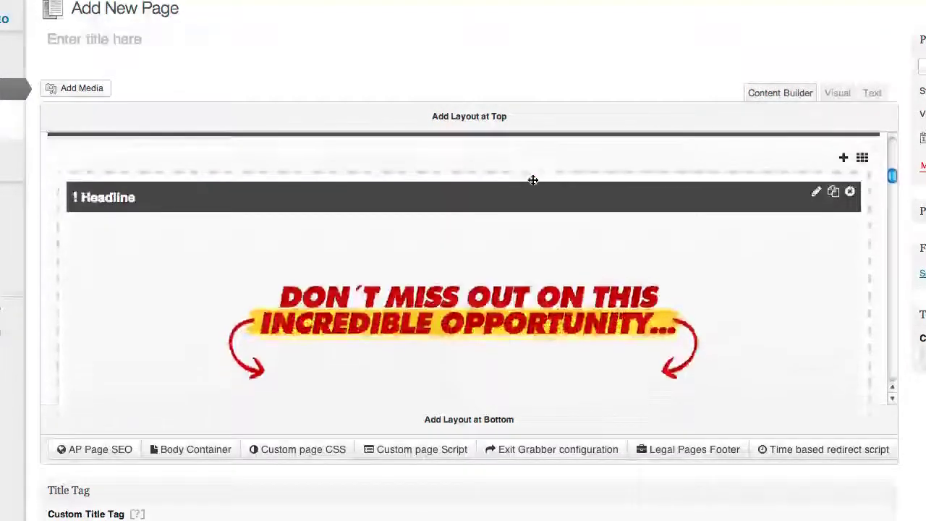
scroll(532, 180, down, 3)
scroll(532, 180, up, 4)
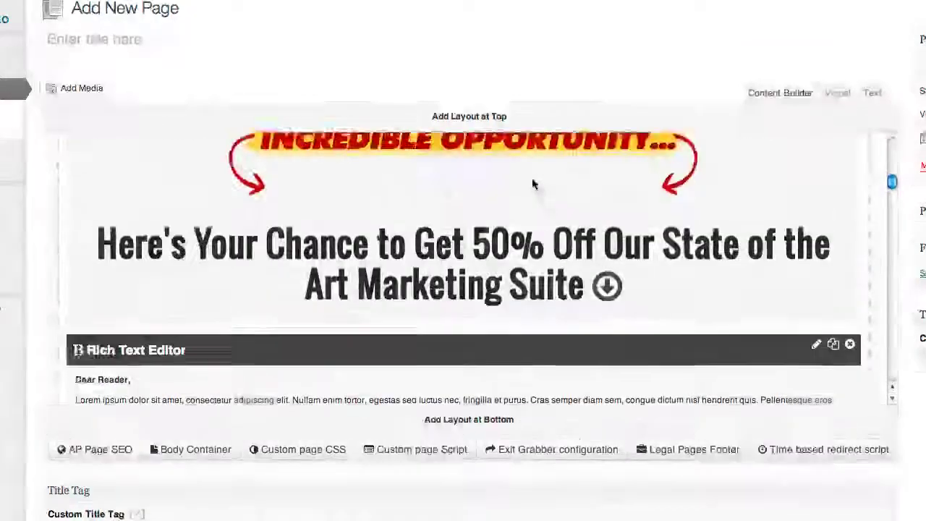
scroll(532, 184, up, 3)
scroll(533, 180, down, 4)
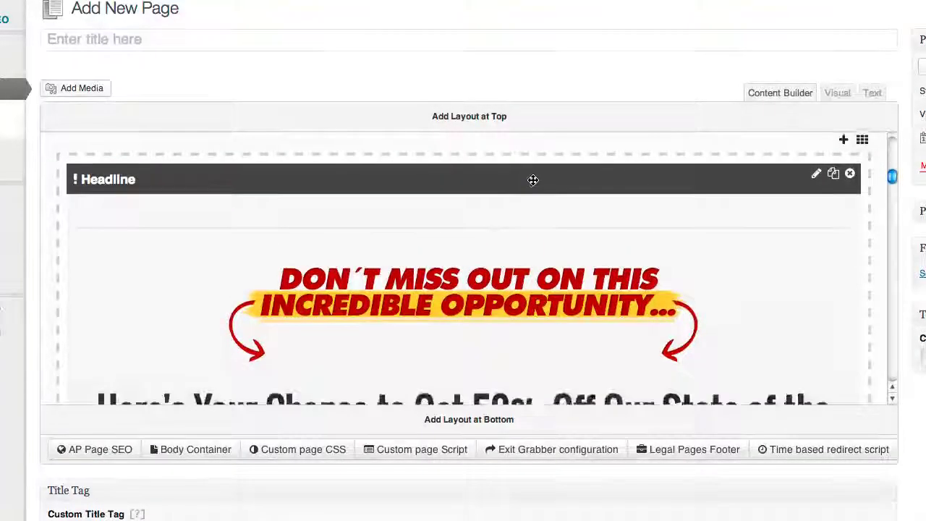
scroll(531, 178, down, 5)
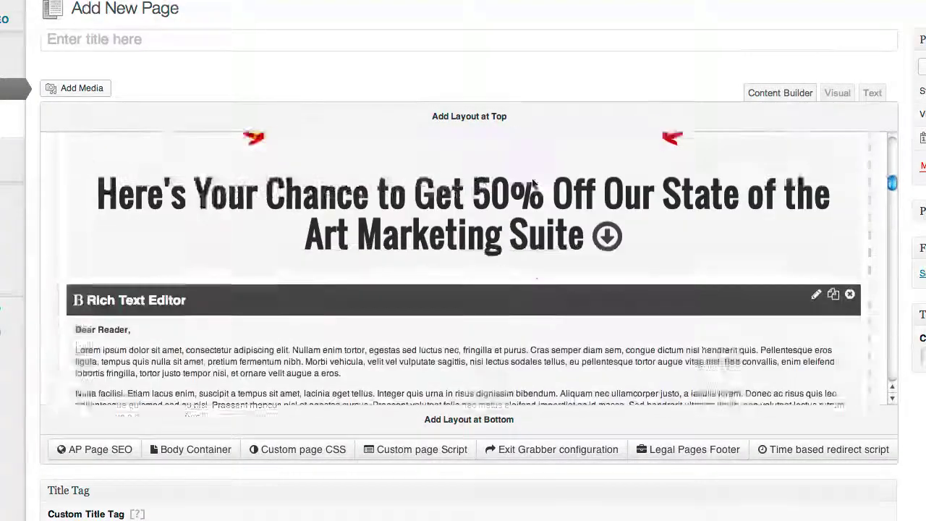
scroll(532, 184, down, 2)
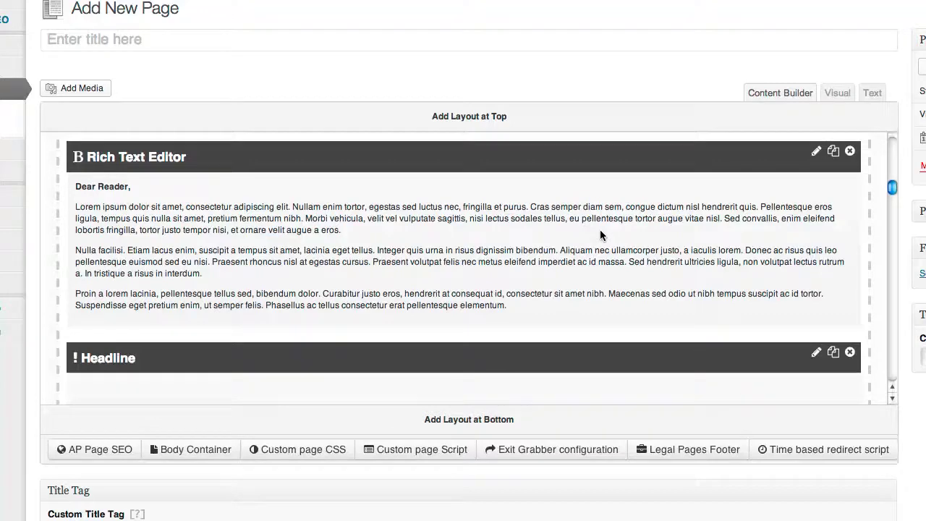
scroll(600, 229, down, 3)
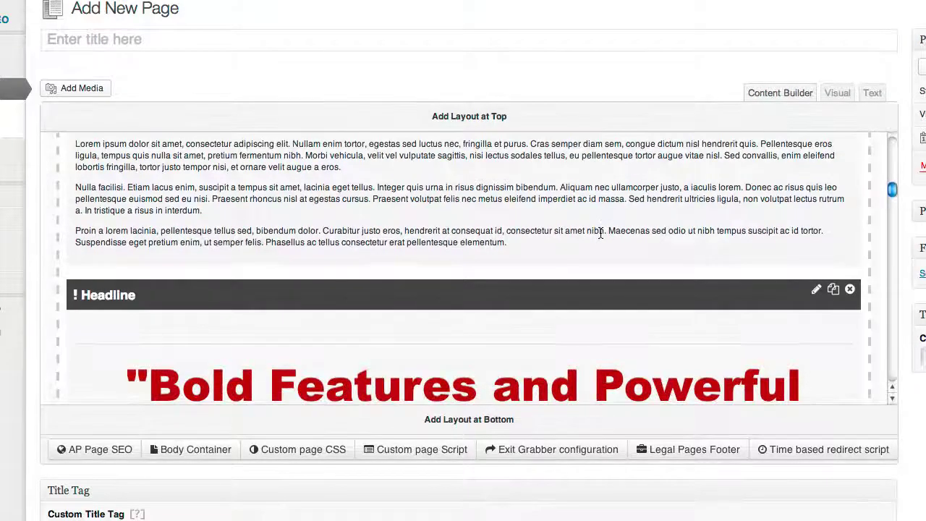
scroll(599, 233, down, 1)
scroll(561, 221, up, 1)
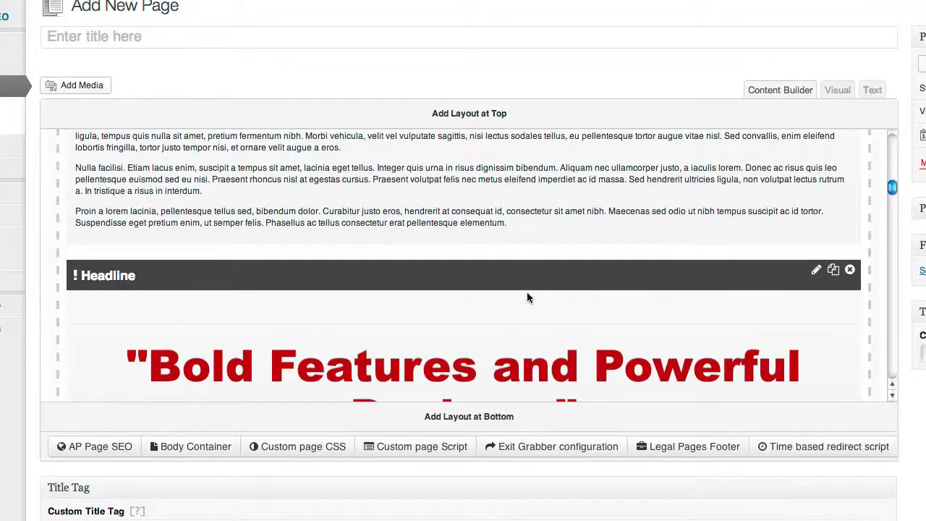
scroll(526, 293, down, 2)
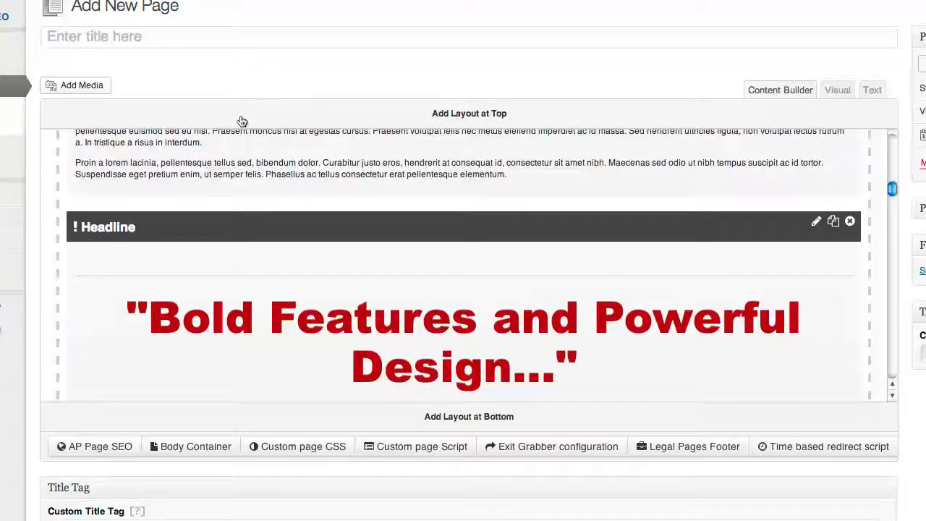
Enter 'My Awesome Sales Page' as the new page's title.
click(157, 39)
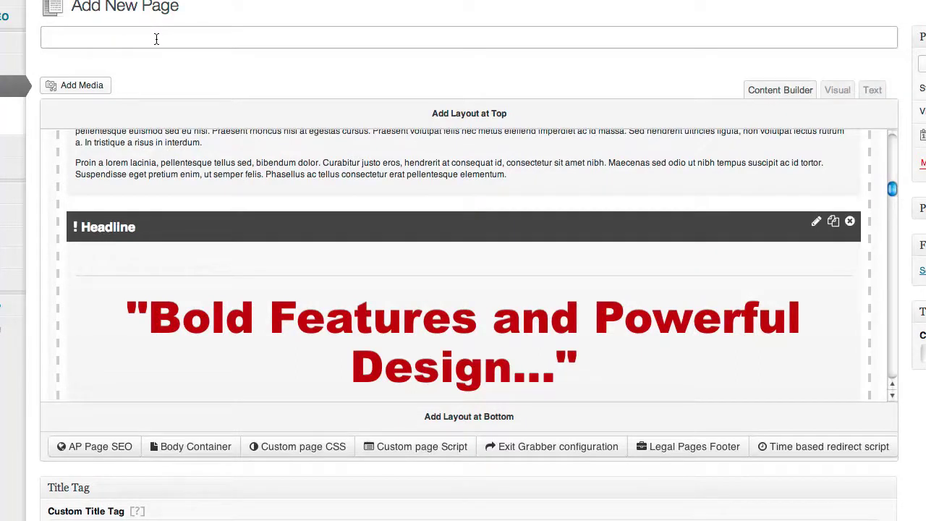
text(My Awesome Sales)
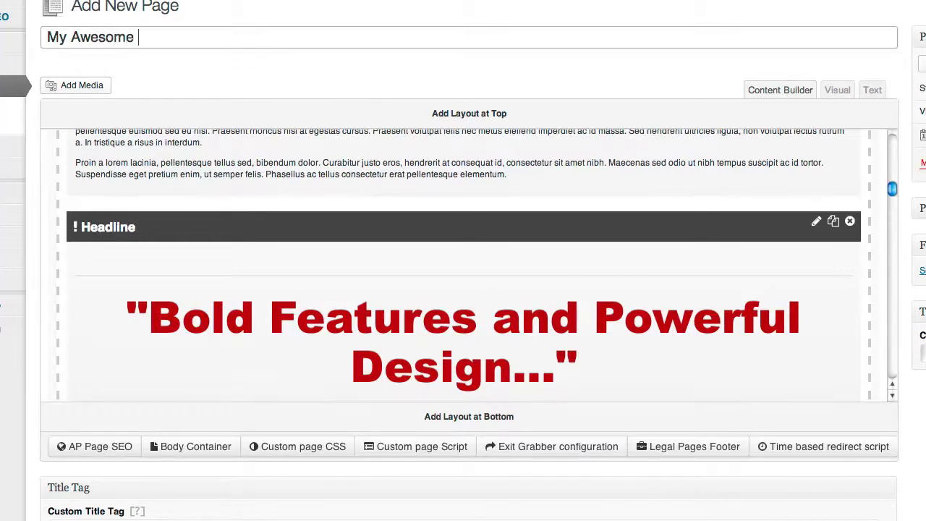
text( Page)
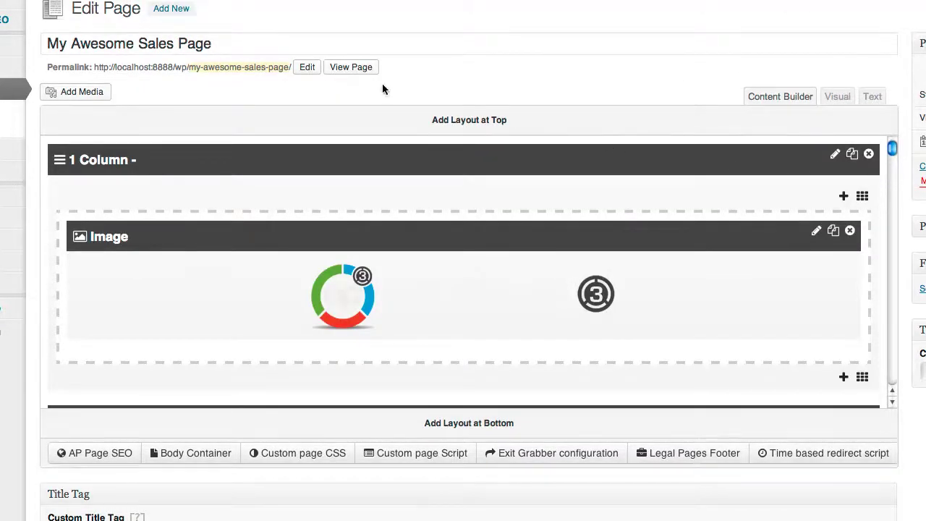
Open the live My Awesome Sales Page in a new tab and look over it.
right_click(361, 72)
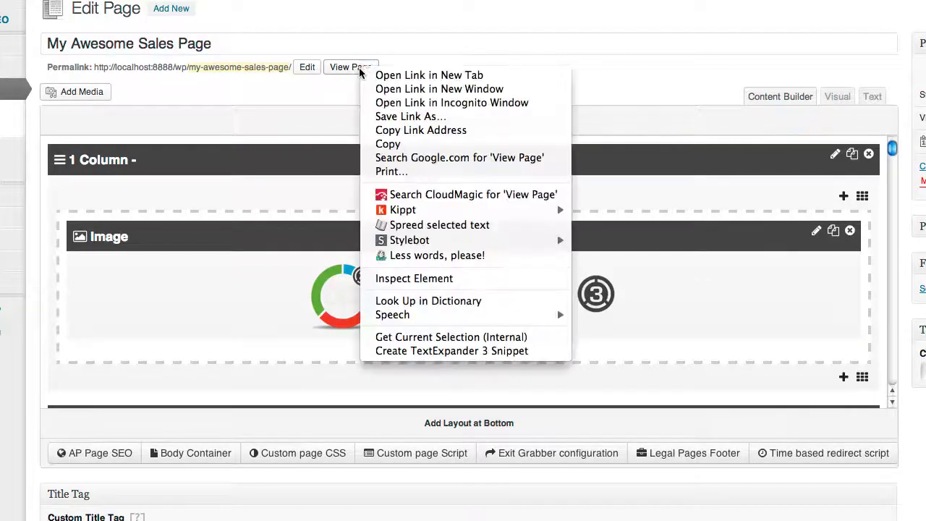
click(444, 75)
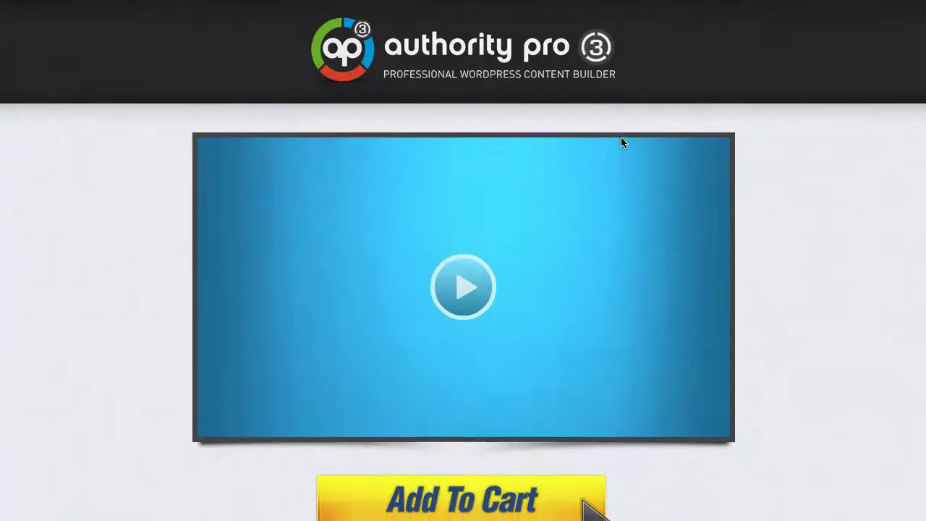
scroll(622, 144, down, 2)
scroll(620, 143, up, 2)
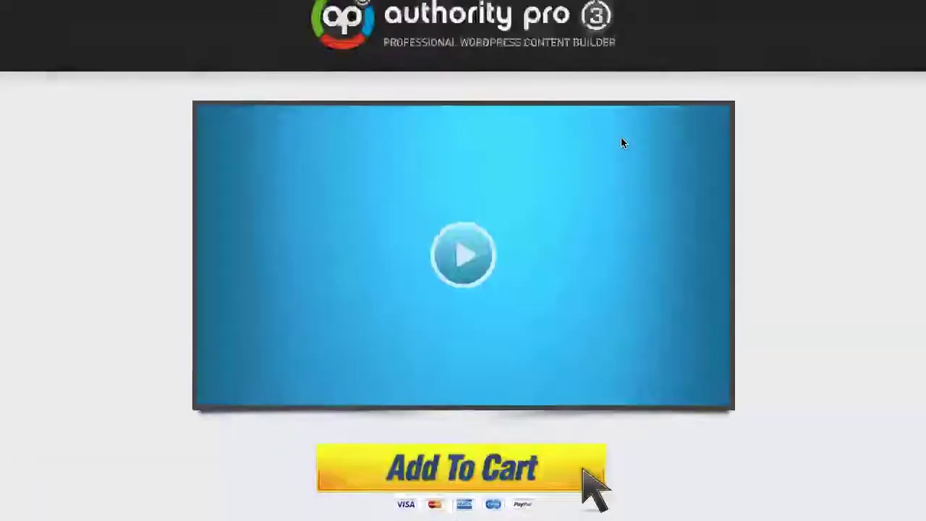